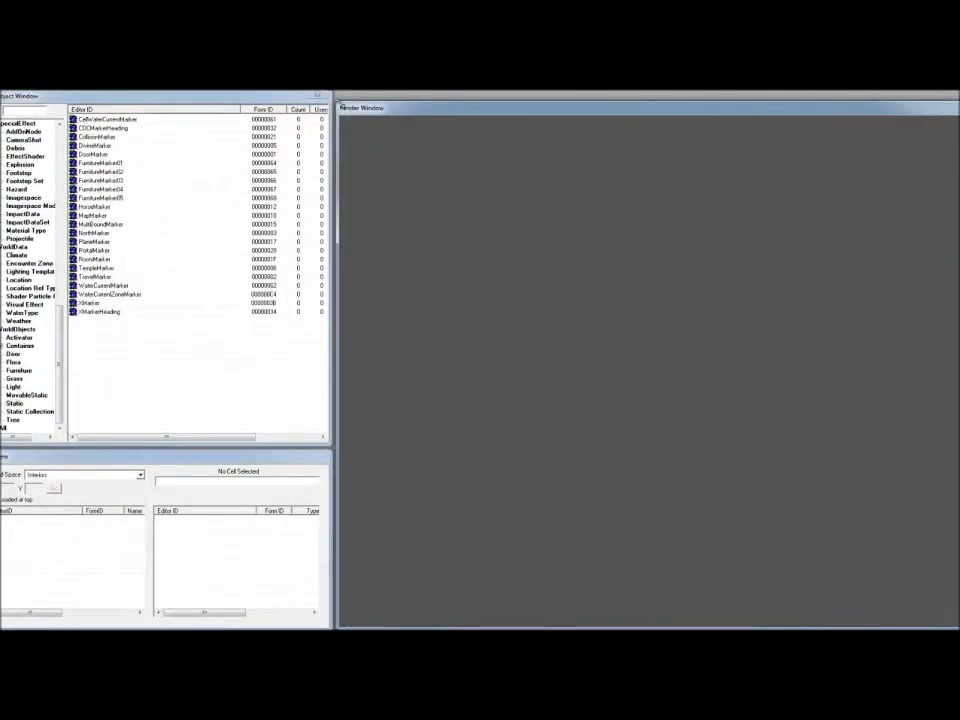
# Step: Rearrange the workspace with the Object Window directly above the Cell View and the Render Window beside them
pyautogui.moveTo(340, 97); pyautogui.dragTo(340, 95)
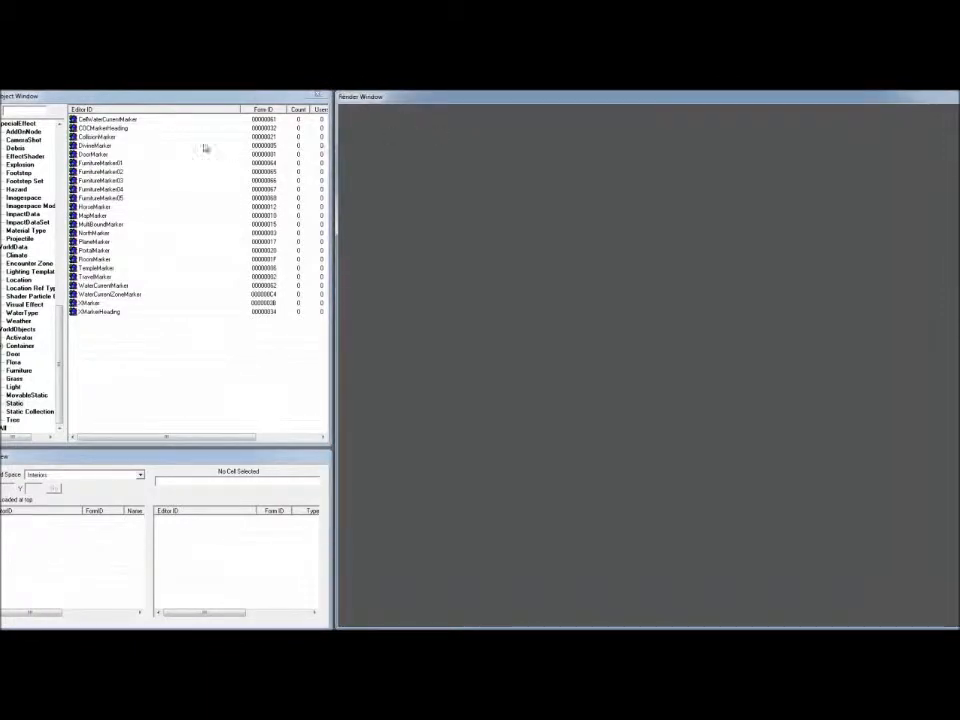
pyautogui.click(130, 100)
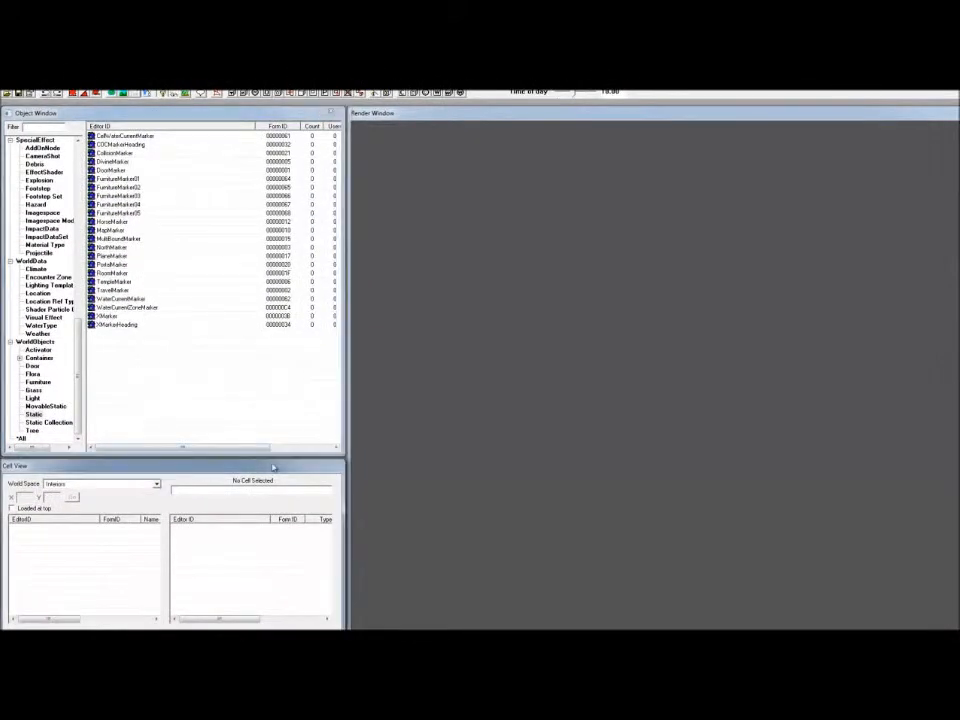
pyautogui.moveTo(245, 469); pyautogui.dragTo(646, 208)
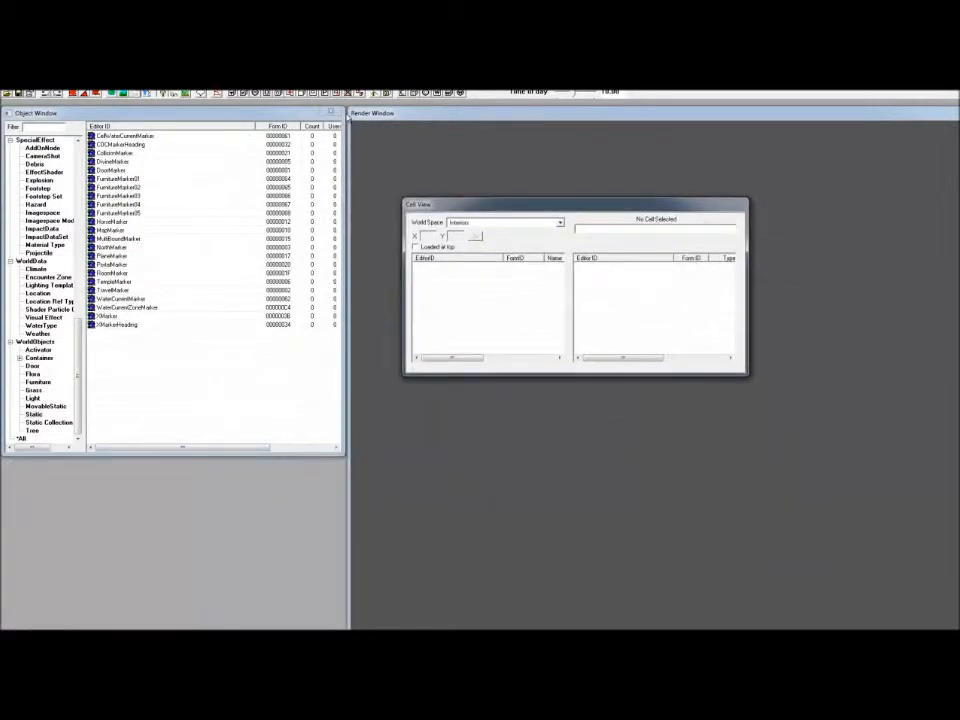
pyautogui.moveTo(229, 128); pyautogui.dragTo(710, 272)
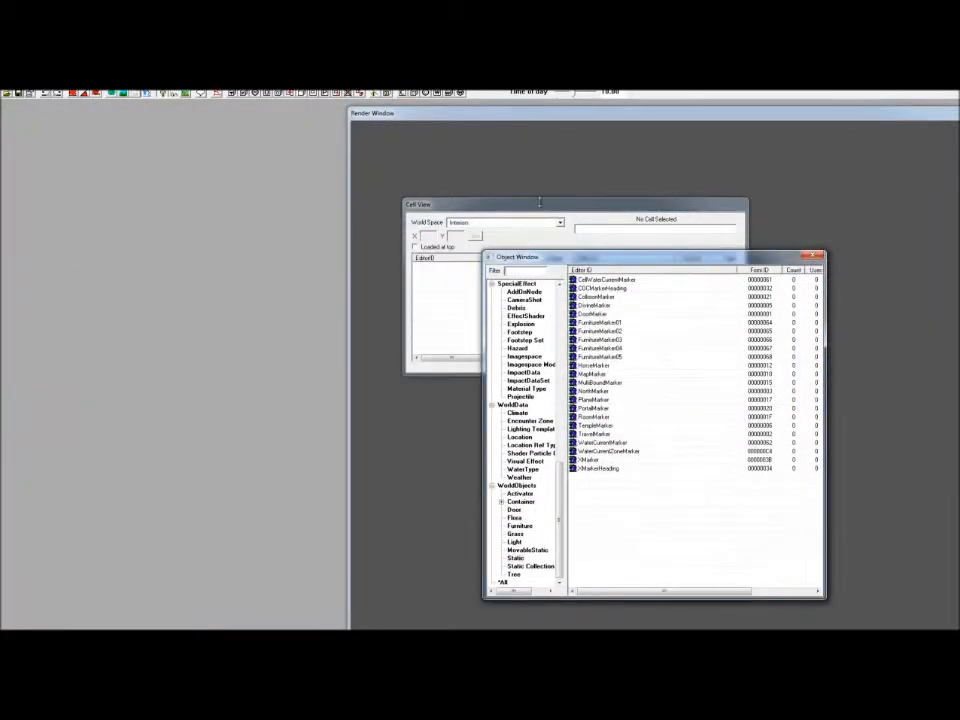
pyautogui.moveTo(405, 200)
pyautogui.mouseDown()
pyautogui.moveTo(260, 121)
pyautogui.moveTo(107, 137)
pyautogui.moveTo(343, 182)
pyautogui.moveTo(369, 208)
pyautogui.moveTo(407, 206)
pyautogui.mouseUp()
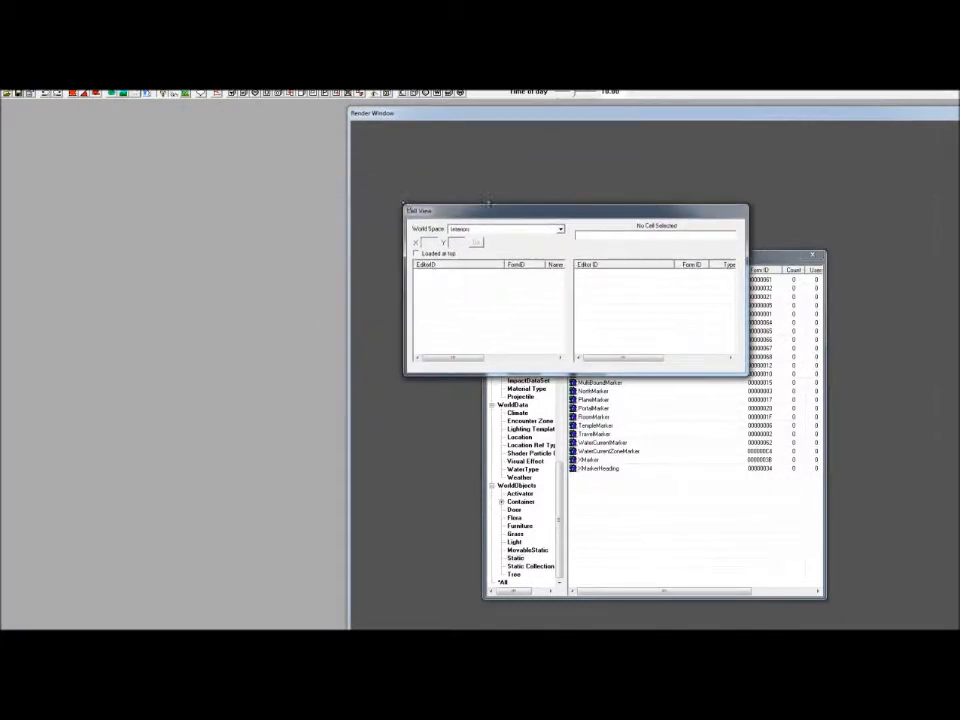
pyautogui.moveTo(542, 116); pyautogui.dragTo(698, 114)
pyautogui.moveTo(452, 217); pyautogui.dragTo(46, 474)
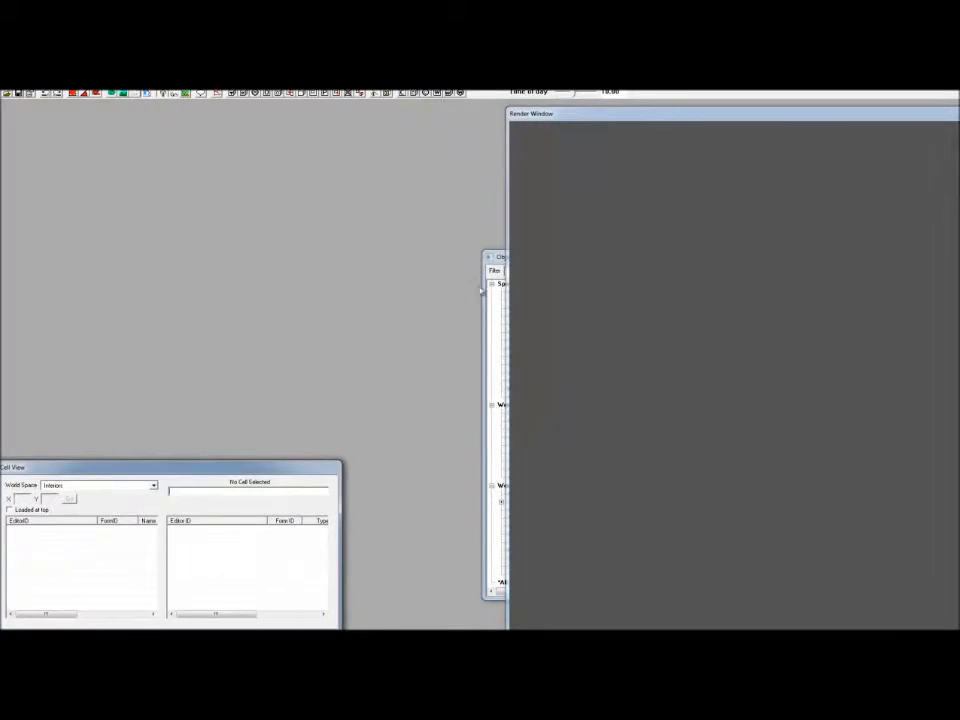
pyautogui.click(505, 260)
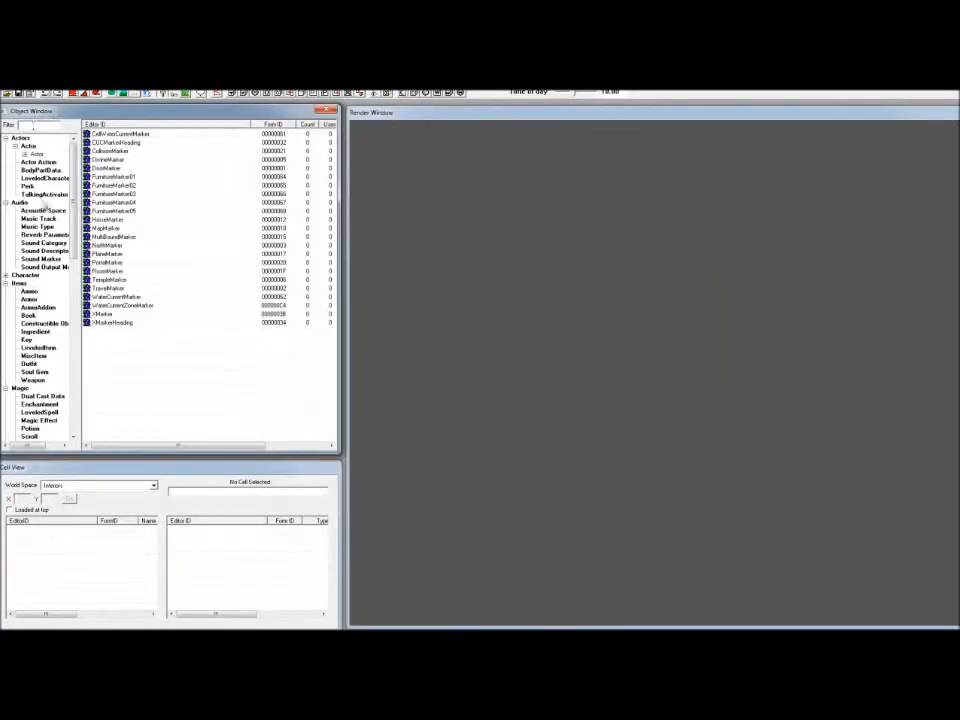
pyautogui.click(104, 135)
pyautogui.click(105, 170)
pyautogui.click(114, 247)
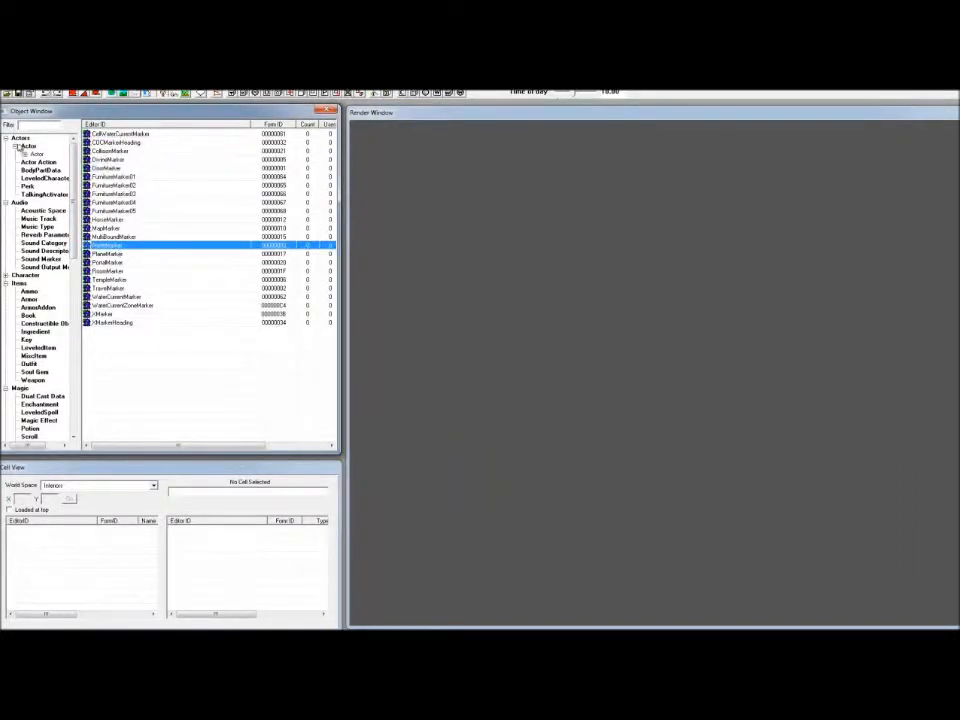
# Step: Collapse all the expanded categories in the Object Window tree, from Actors through WorldObjects
pyautogui.click(16, 146)
pyautogui.click(6, 138)
pyautogui.click(6, 146)
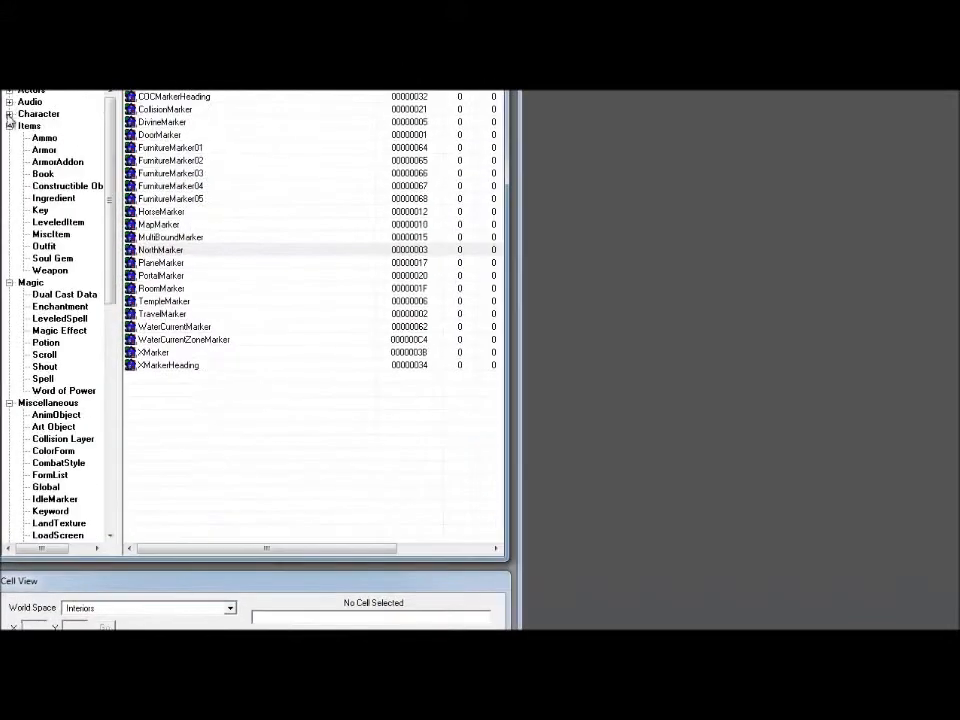
pyautogui.click(9, 125)
pyautogui.click(9, 137)
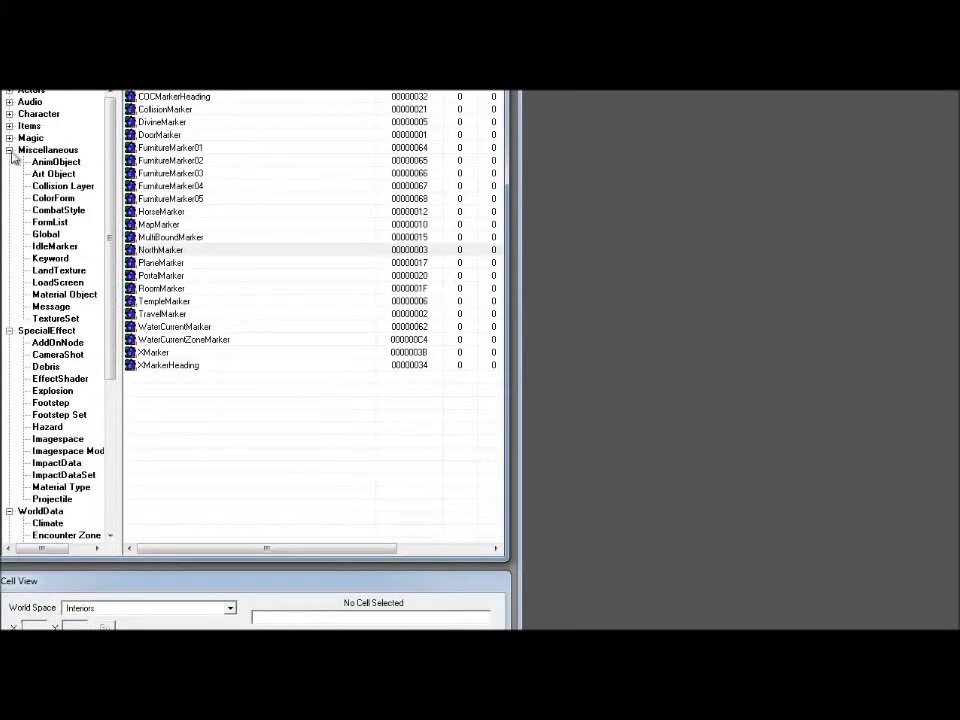
pyautogui.click(9, 149)
pyautogui.click(9, 161)
pyautogui.click(9, 173)
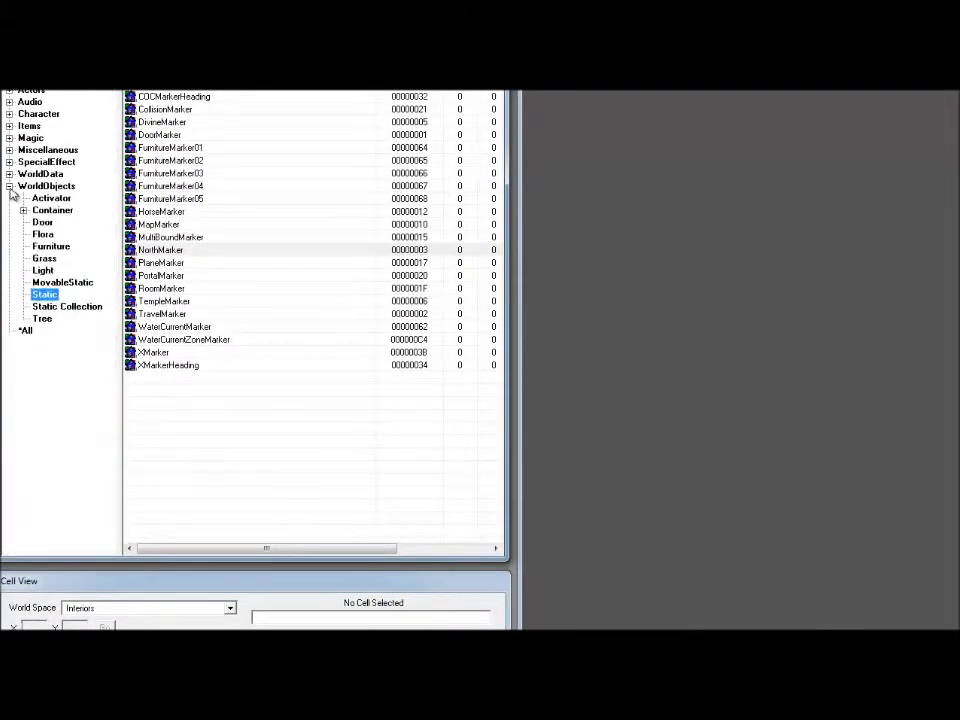
pyautogui.click(9, 186)
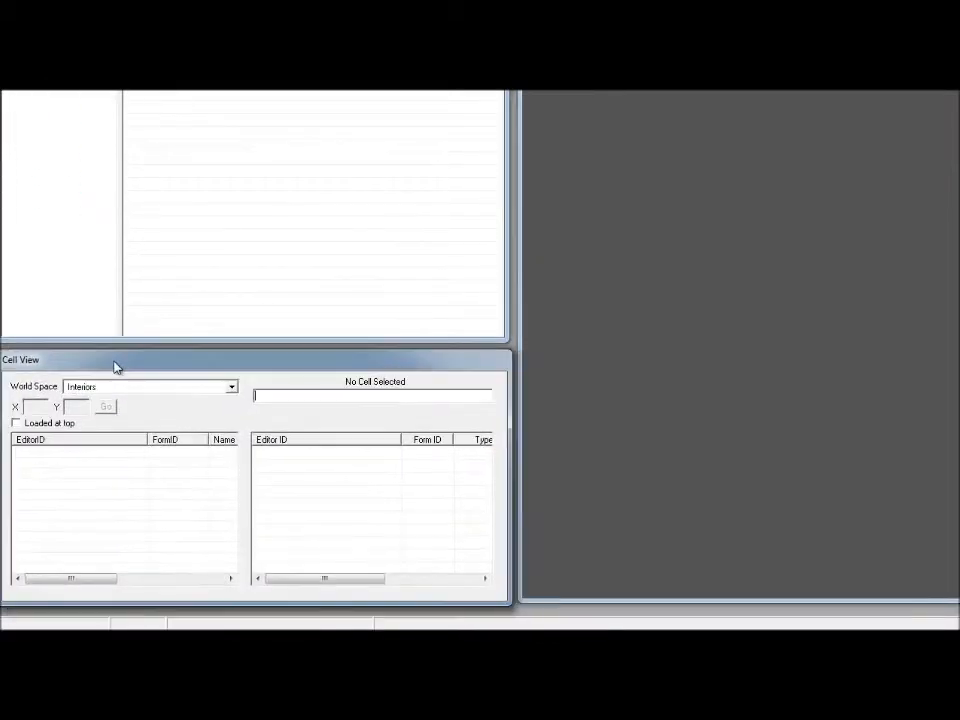
# Step: Look at the World Space options in the Cell View and the Ammo, ArmorAddon and LeveledItem lists under Items
pyautogui.click(189, 389)
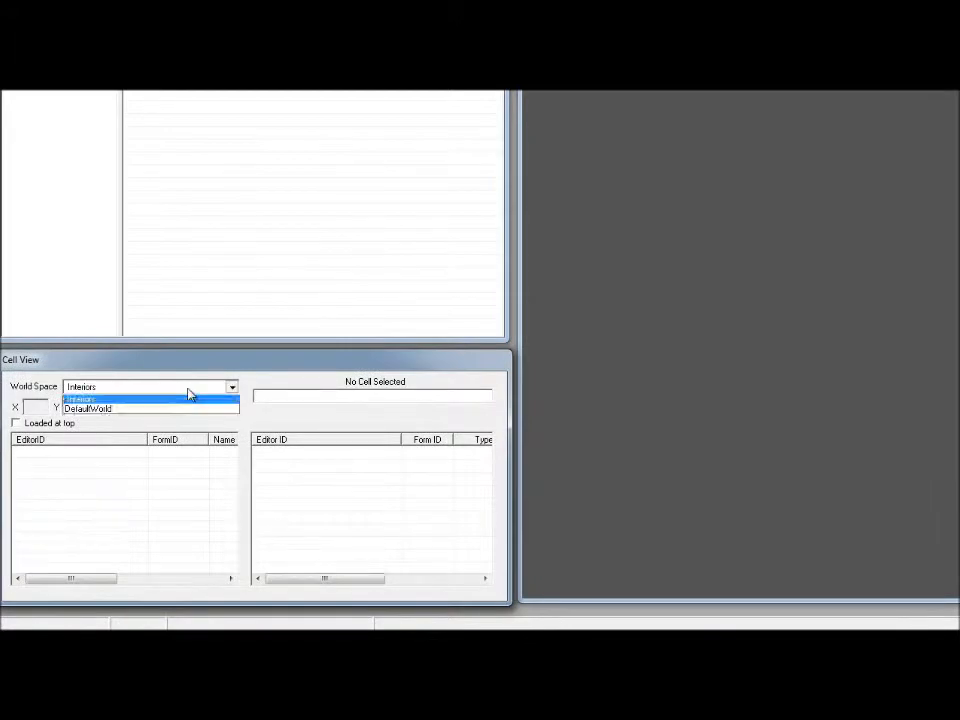
pyautogui.click(240, 140)
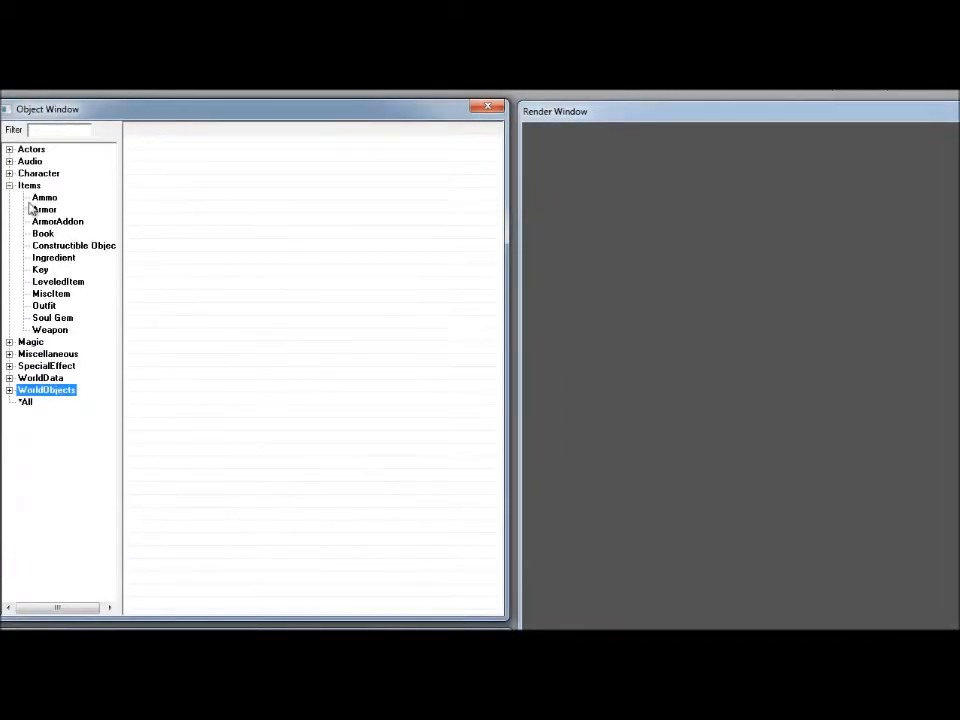
pyautogui.click(45, 199)
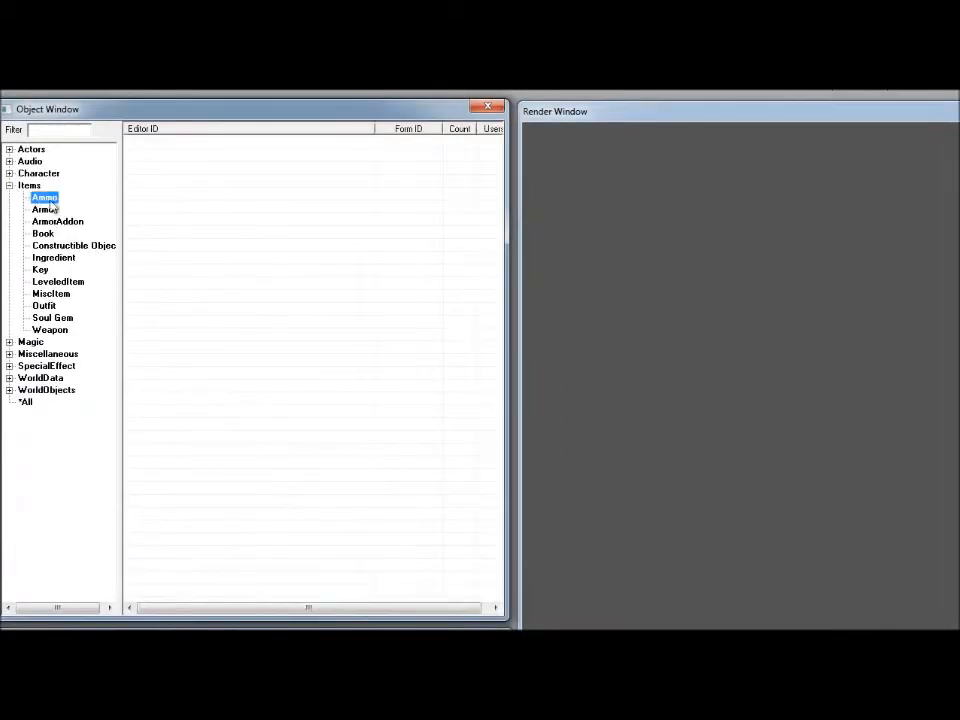
pyautogui.click(56, 222)
pyautogui.click(58, 281)
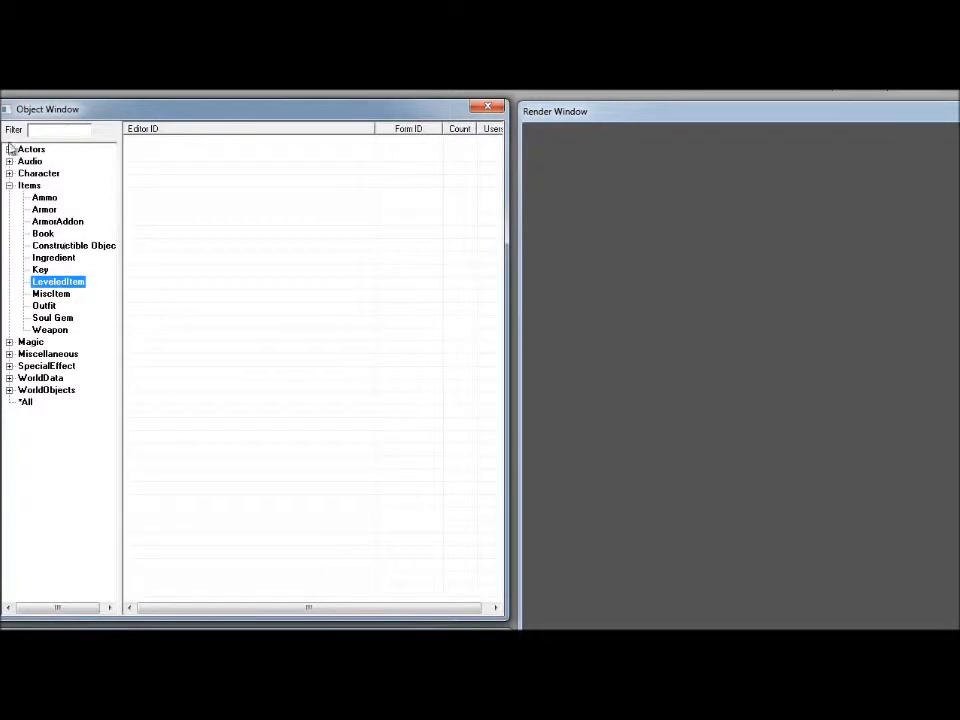
# Step: Bring up the plugin and master file list and mark Skyrim.esm and Update.esm for loading
pyautogui.click(12, 90)
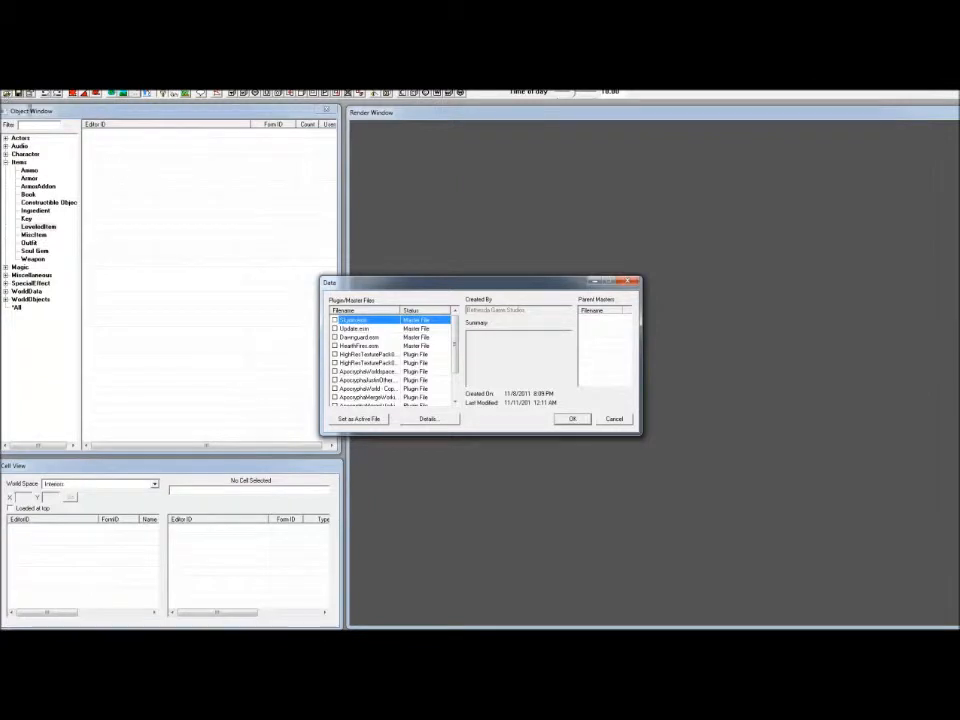
pyautogui.click(629, 282)
pyautogui.click(7, 72)
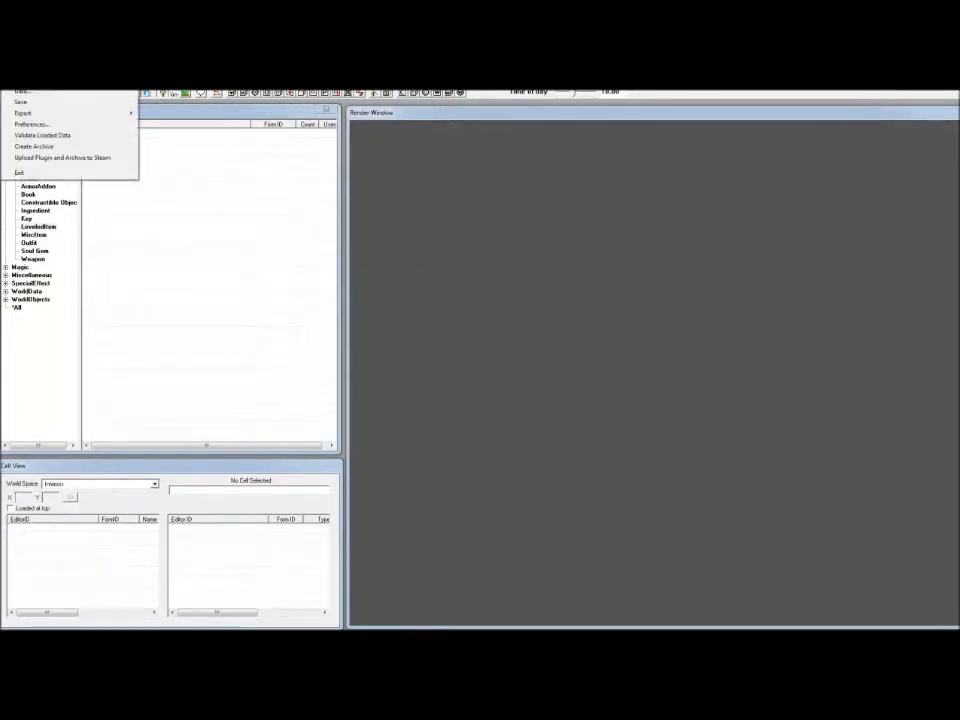
pyautogui.click(18, 91)
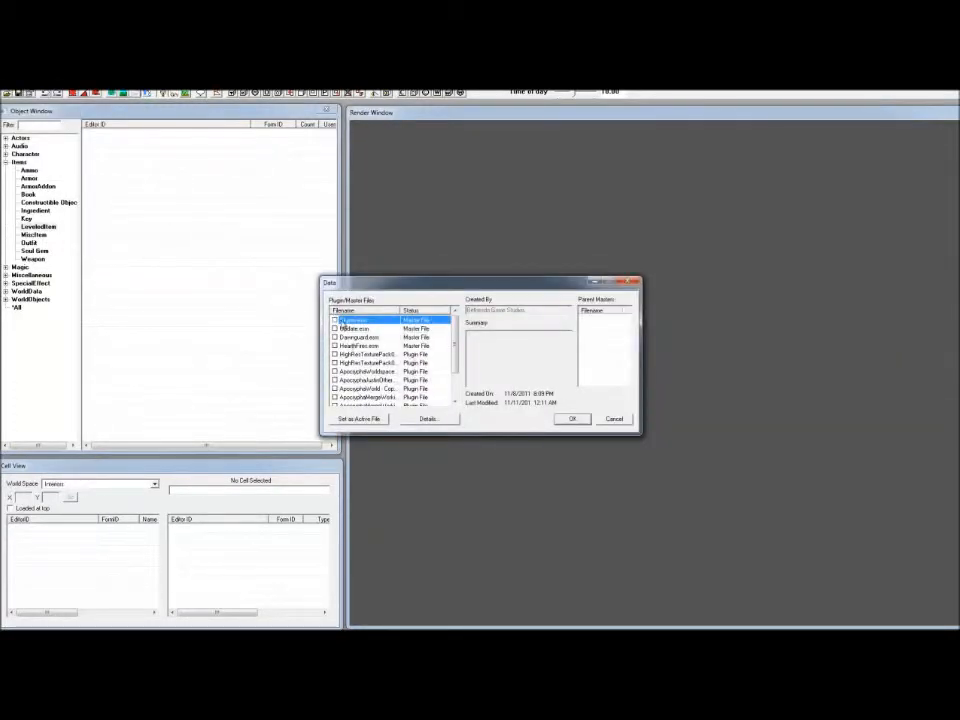
pyautogui.doubleClick(336, 321)
pyautogui.moveTo(457, 337); pyautogui.dragTo(457, 388)
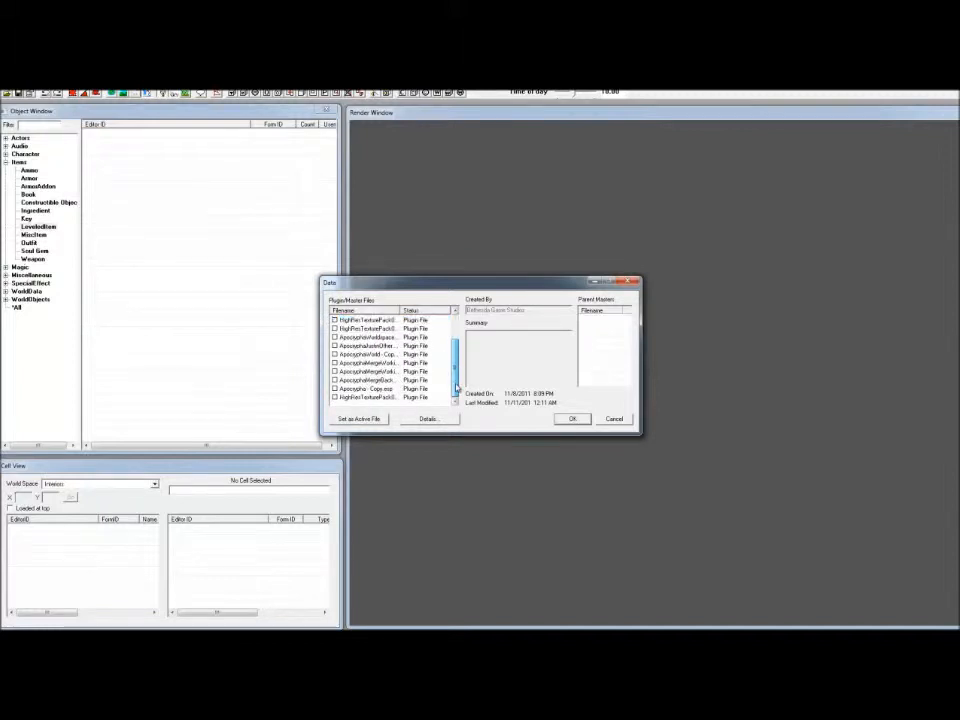
pyautogui.moveTo(455, 385); pyautogui.dragTo(456, 352)
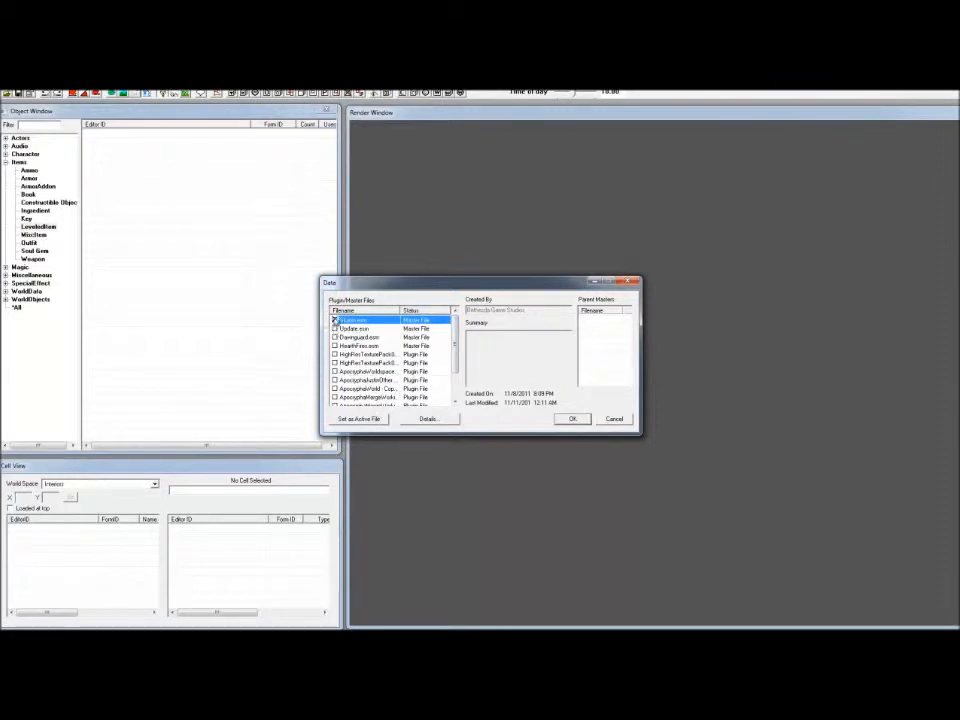
pyautogui.doubleClick(338, 328)
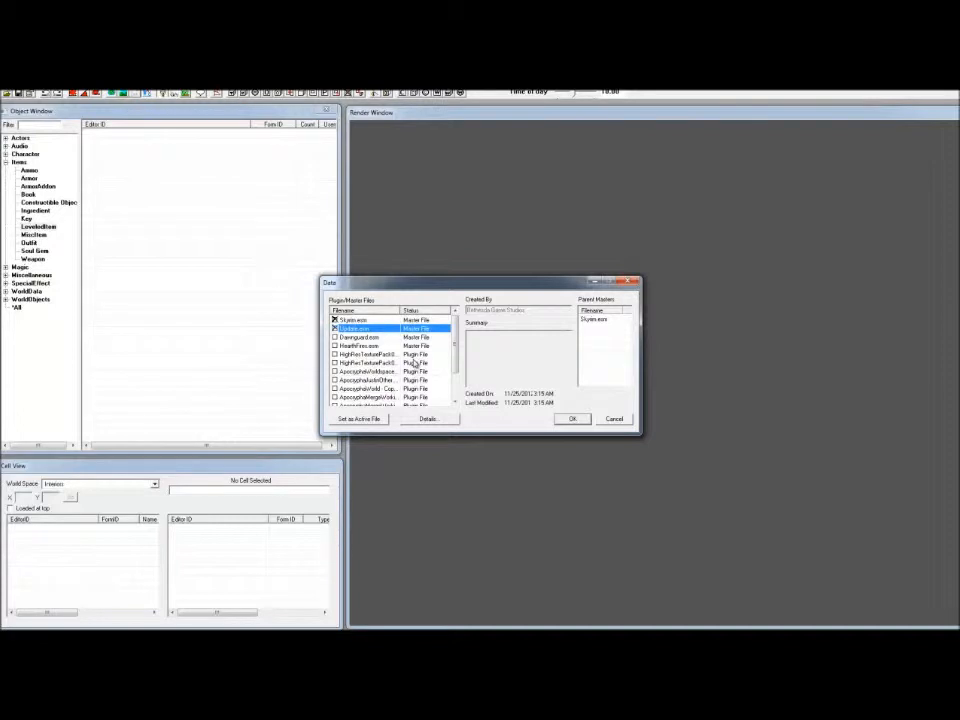
# Step: Try setting the plugin just above the ApocryphaMergeBack file as the active file
pyautogui.scroll(-2, 405, 368)
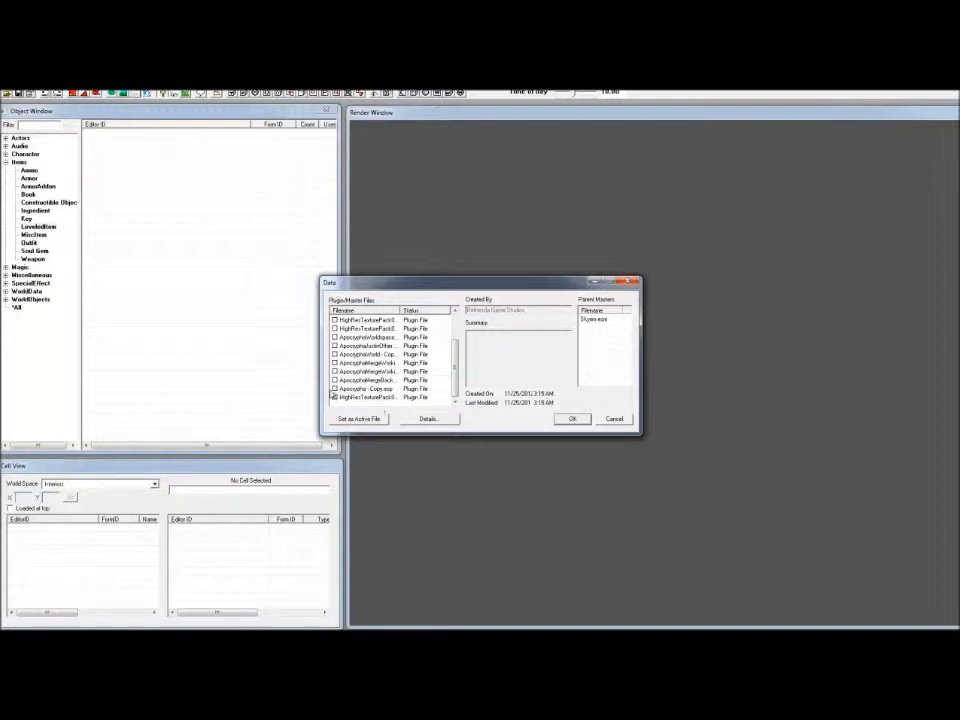
pyautogui.click(335, 371)
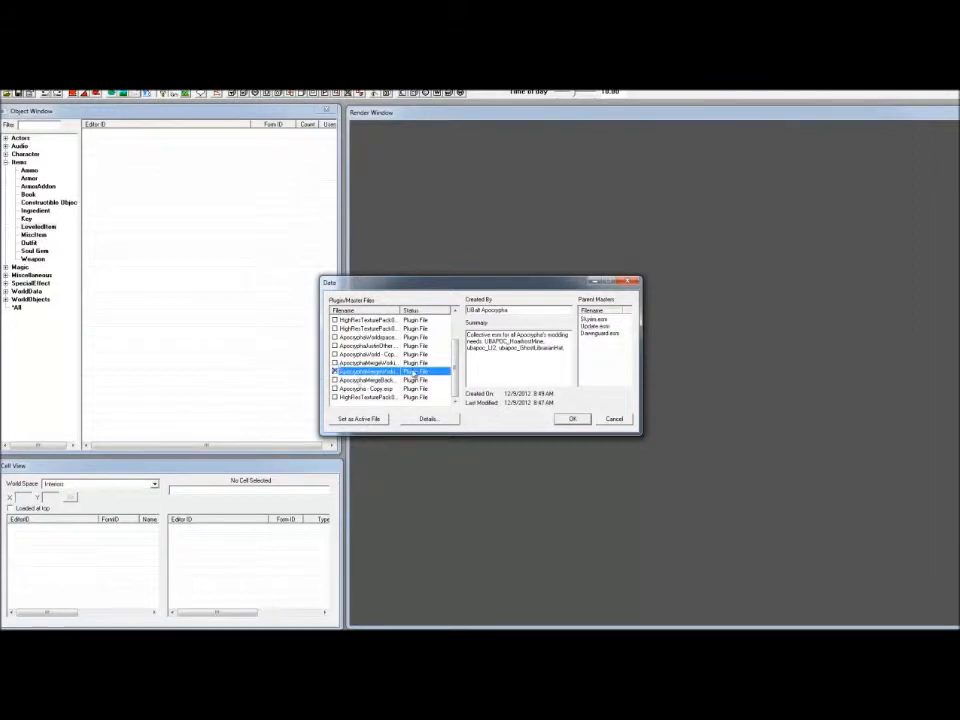
pyautogui.click(368, 418)
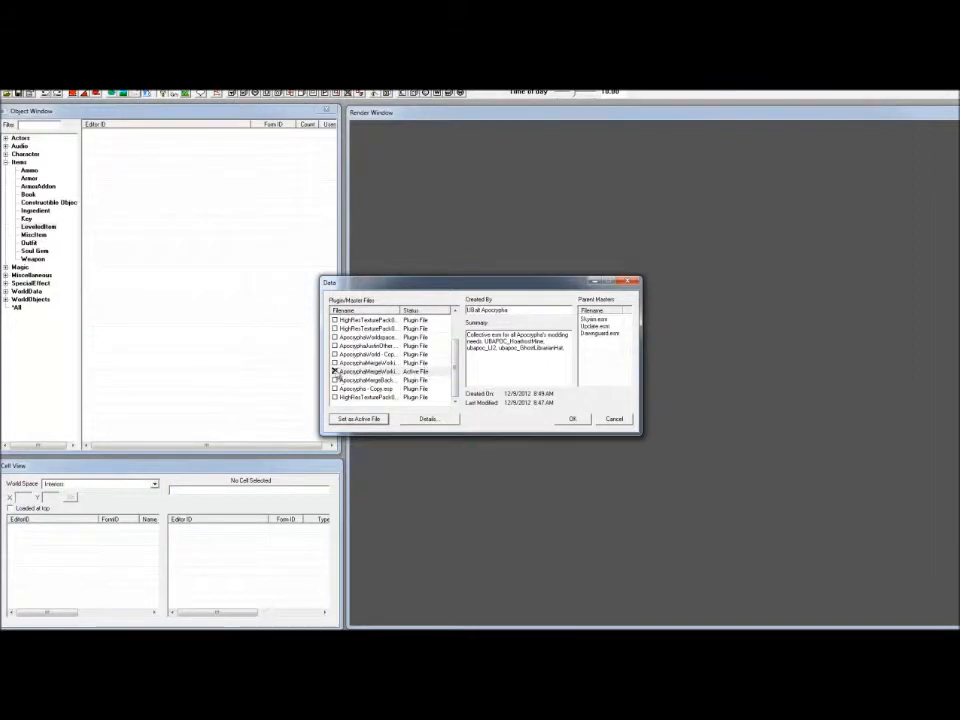
pyautogui.doubleClick(425, 371)
pyautogui.scroll(2, 371, 340)
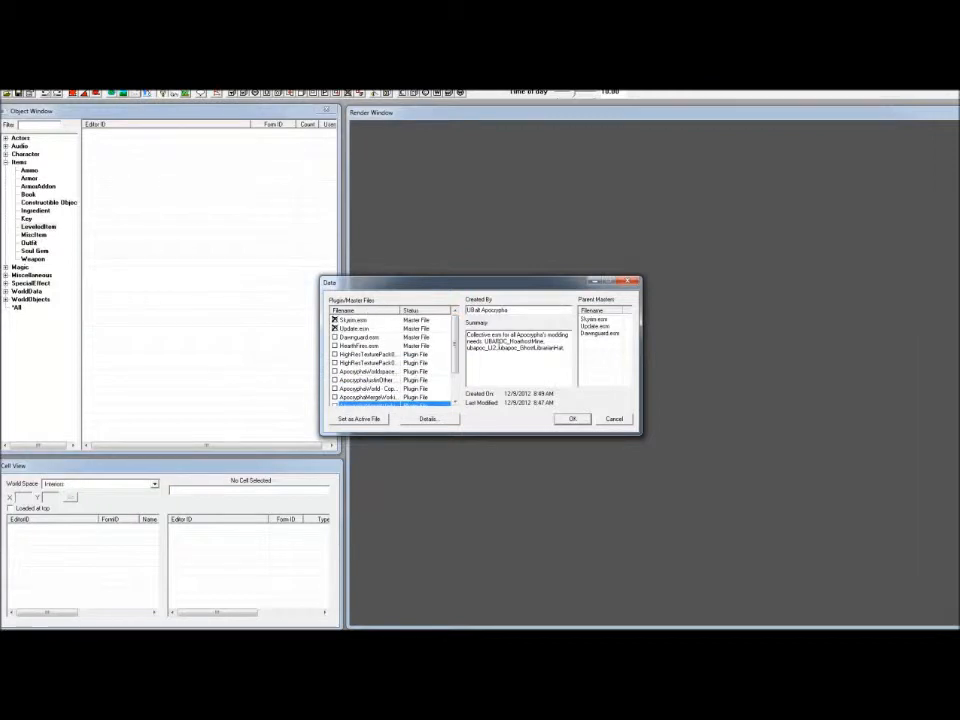
# Step: Widen the Filename column, load the marked Skyrim.esm and Update.esm master files, and accept all loading warnings
pyautogui.click(368, 320)
pyautogui.click(366, 328)
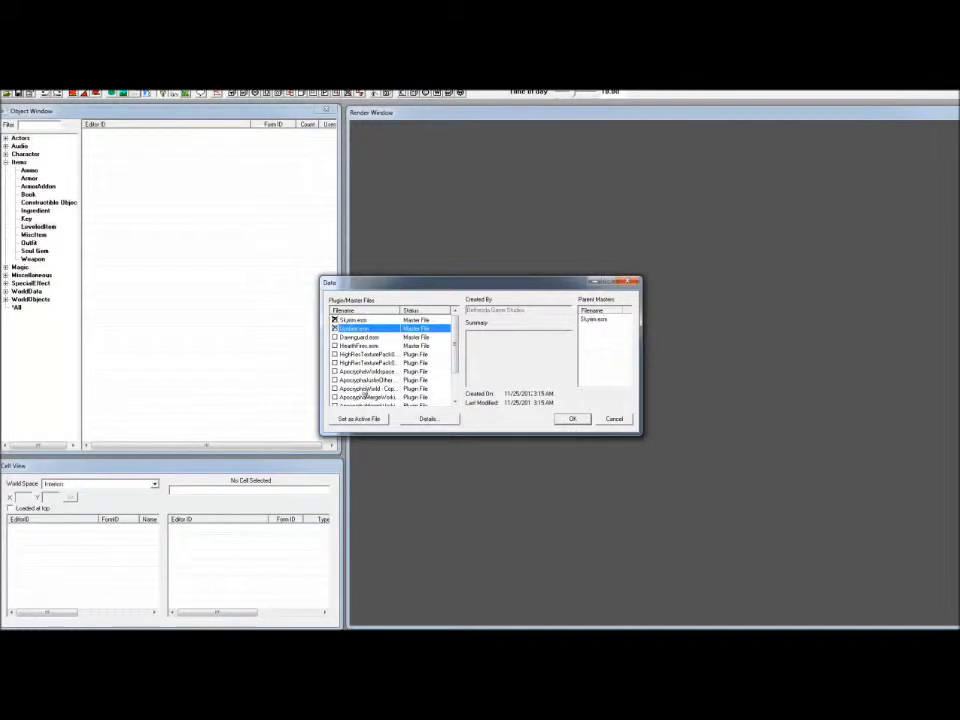
pyautogui.doubleClick(339, 328)
pyautogui.moveTo(401, 310); pyautogui.dragTo(422, 311)
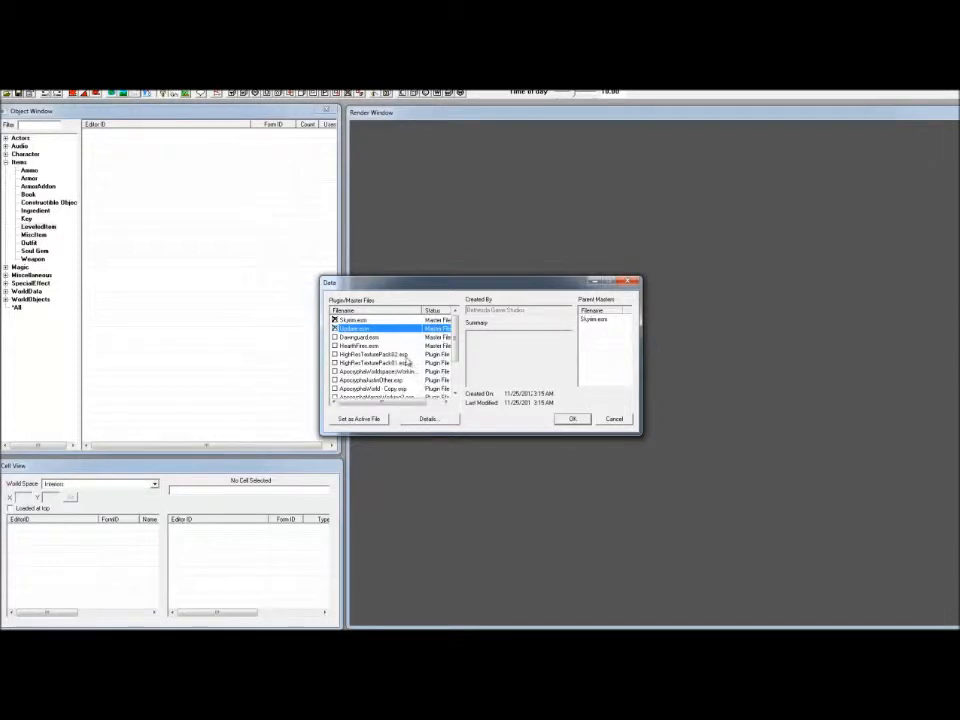
pyautogui.click(573, 418)
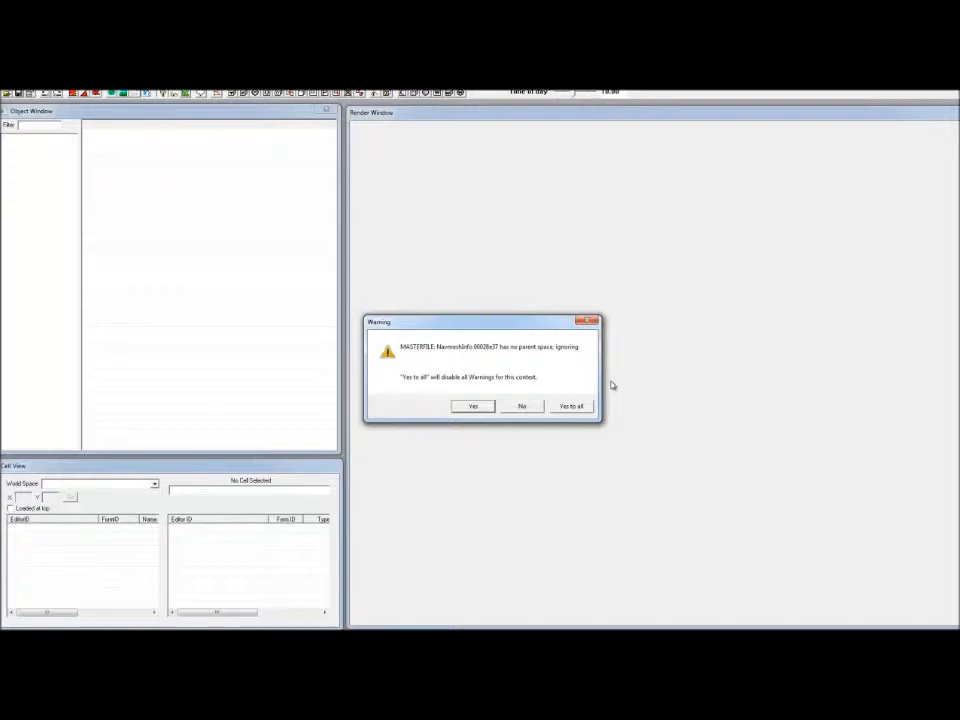
pyautogui.click(563, 406)
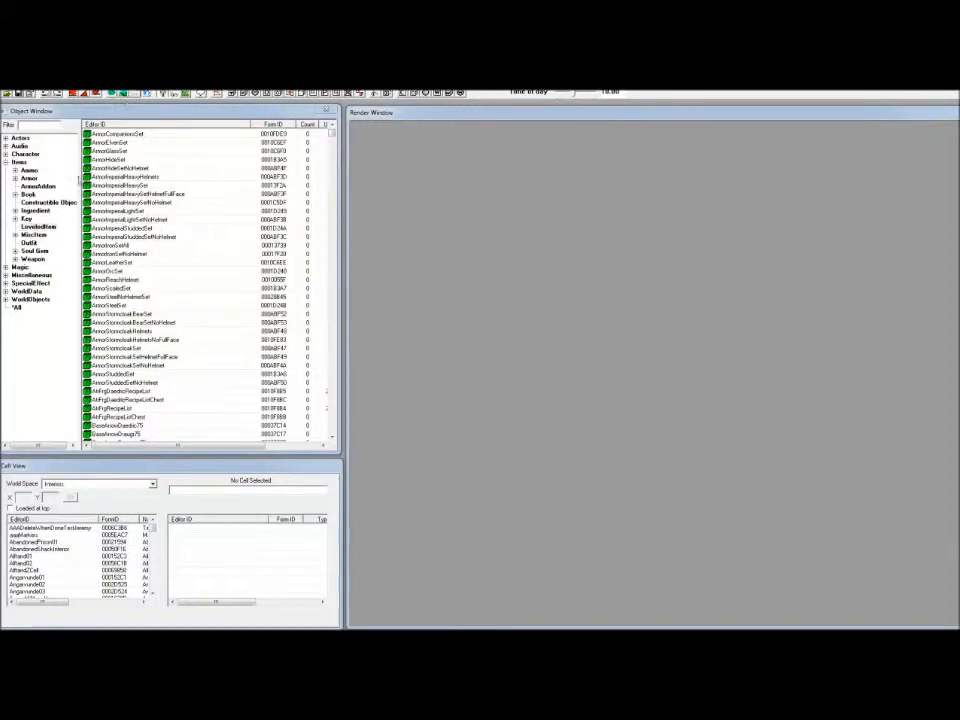
# Step: Examine the loaded object lists, including LeveledItem, *All, Book and ArmorAddon
pyautogui.scroll(-15, 125, 240)
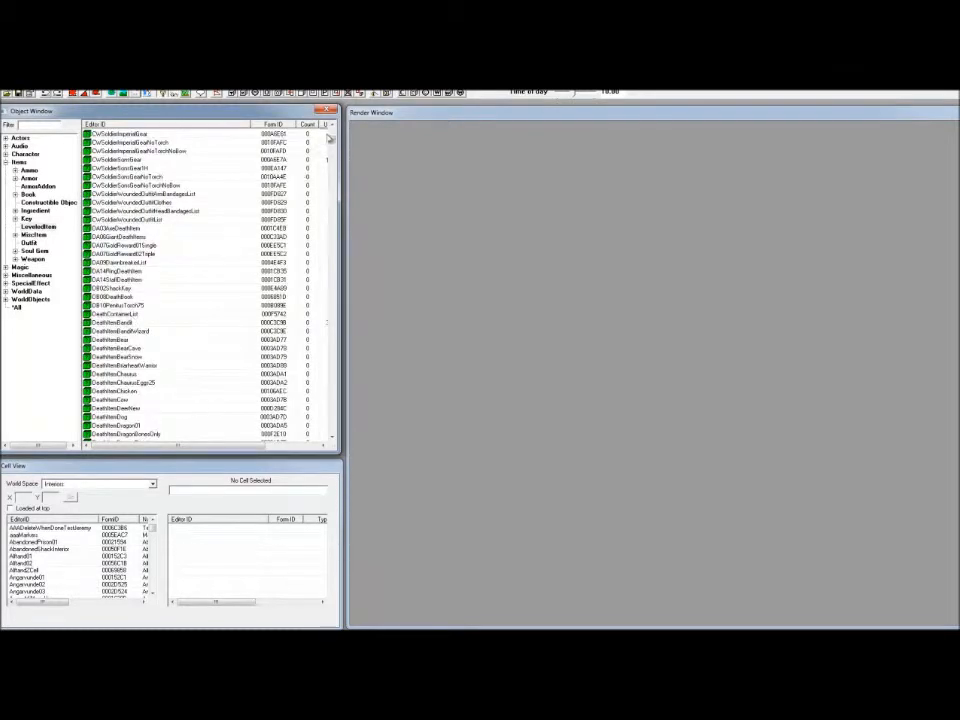
pyautogui.moveTo(332, 140)
pyautogui.mouseDown()
pyautogui.moveTo(323, 234)
pyautogui.moveTo(330, 404)
pyautogui.moveTo(331, 136)
pyautogui.mouseUp()
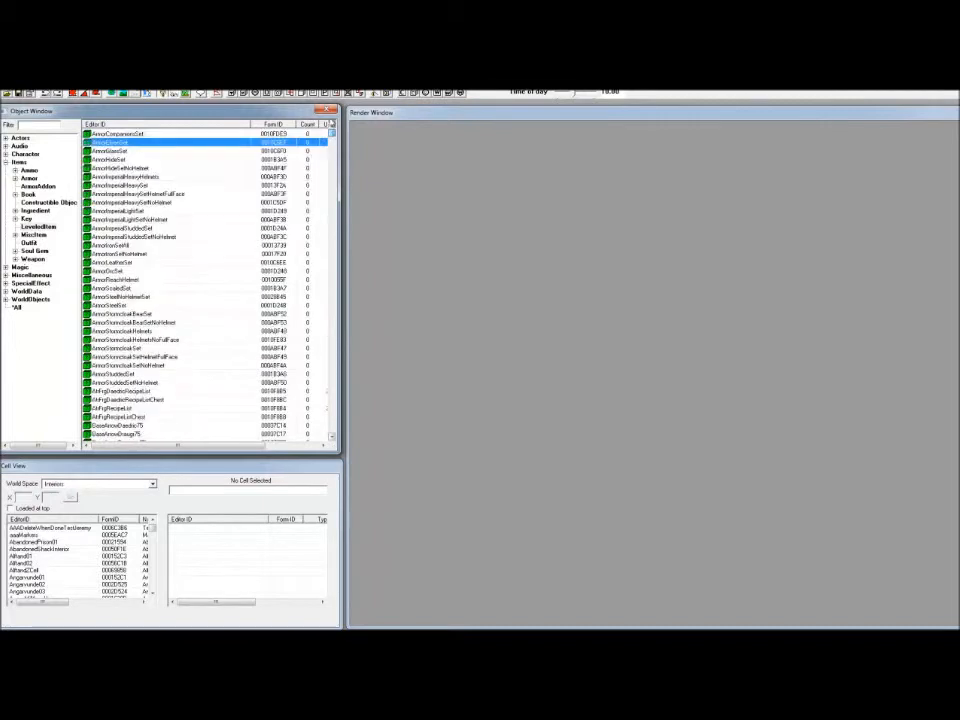
pyautogui.click(17, 307)
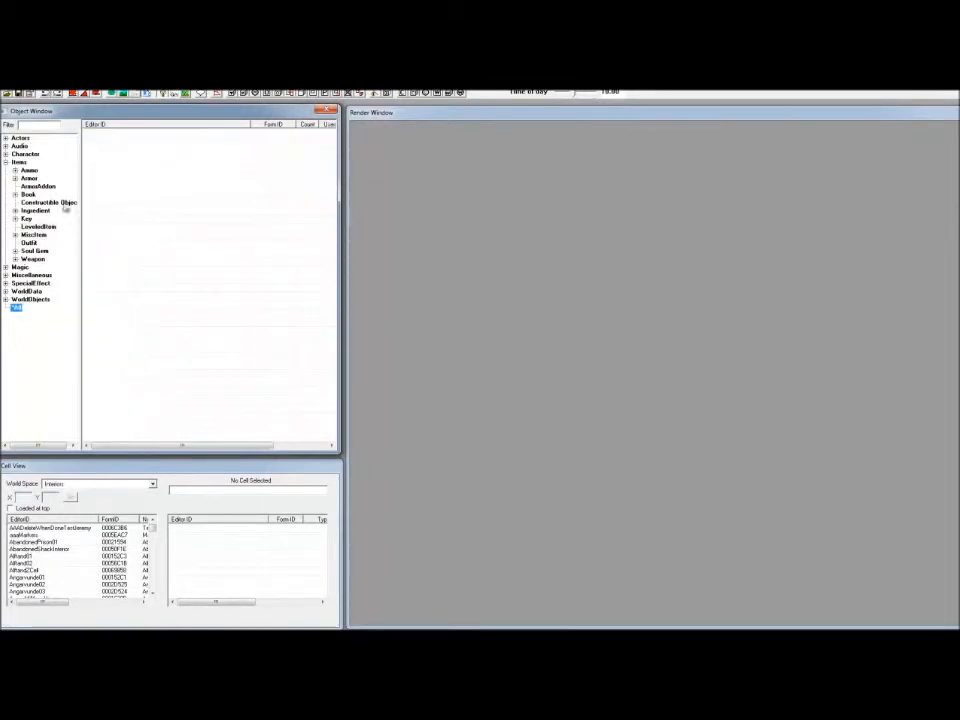
pyautogui.click(34, 211)
pyautogui.click(40, 202)
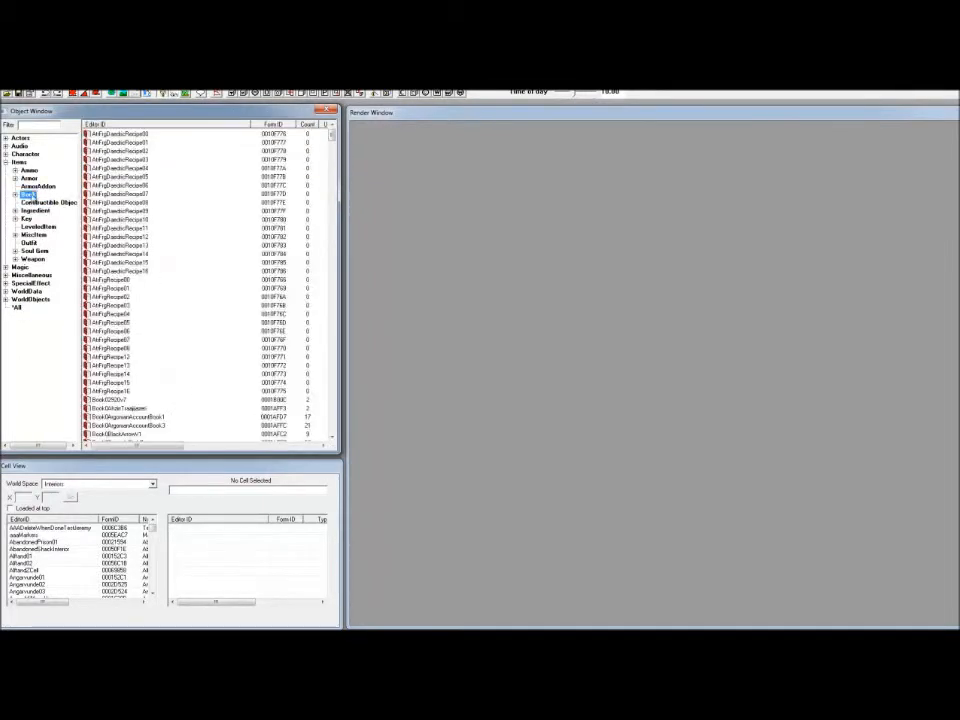
pyautogui.click(36, 186)
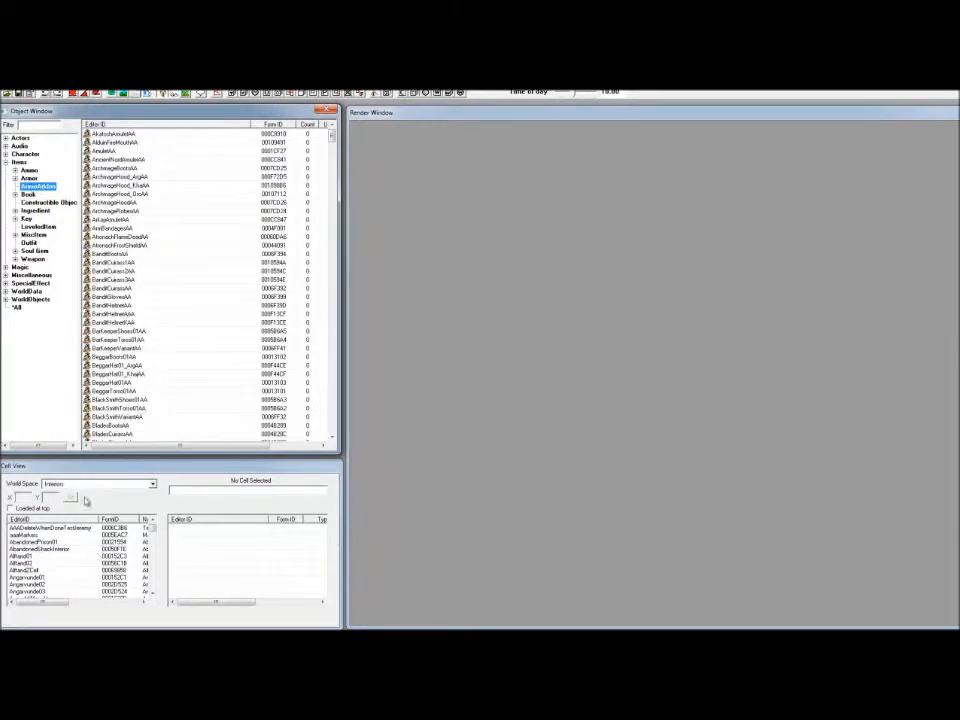
# Step: List the objects of the AbandonedPrison01 interior cell and look through the other interior cells in the Cell View
pyautogui.click(86, 467)
pyautogui.click(38, 543)
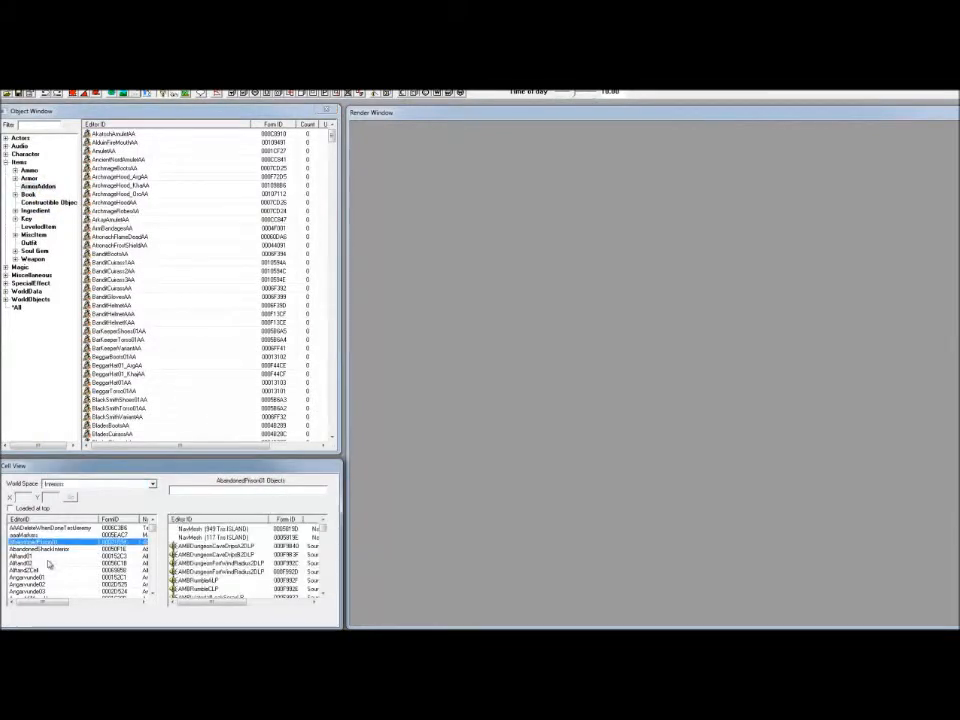
pyautogui.scroll(-5, 82, 573)
pyautogui.scroll(-4, 82, 574)
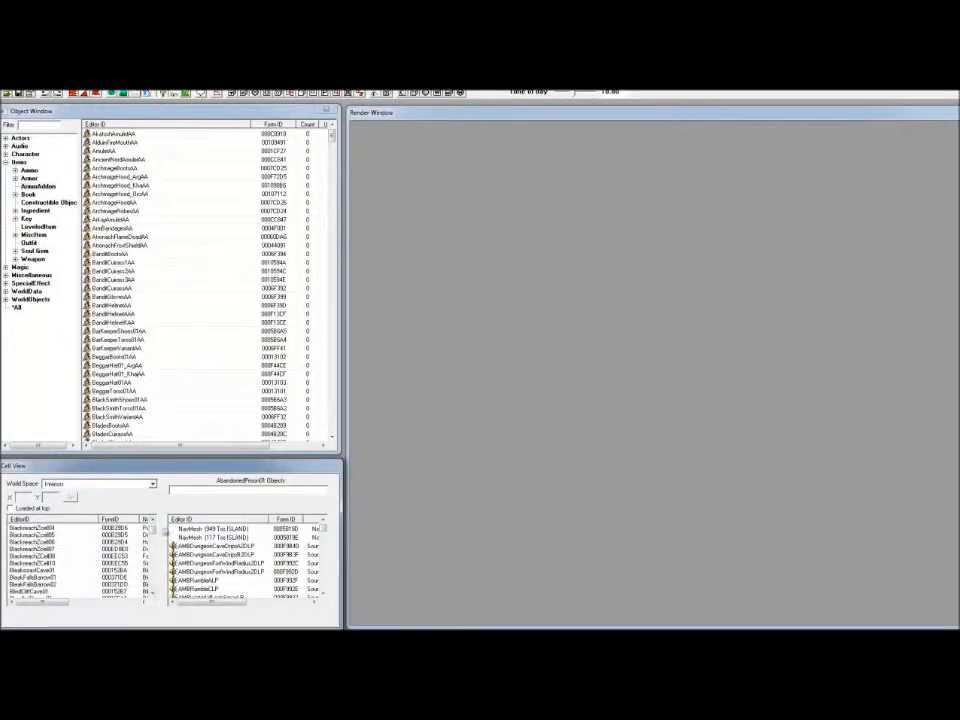
pyautogui.moveTo(153, 532)
pyautogui.mouseDown()
pyautogui.moveTo(152, 580)
pyautogui.moveTo(154, 522)
pyautogui.mouseUp()
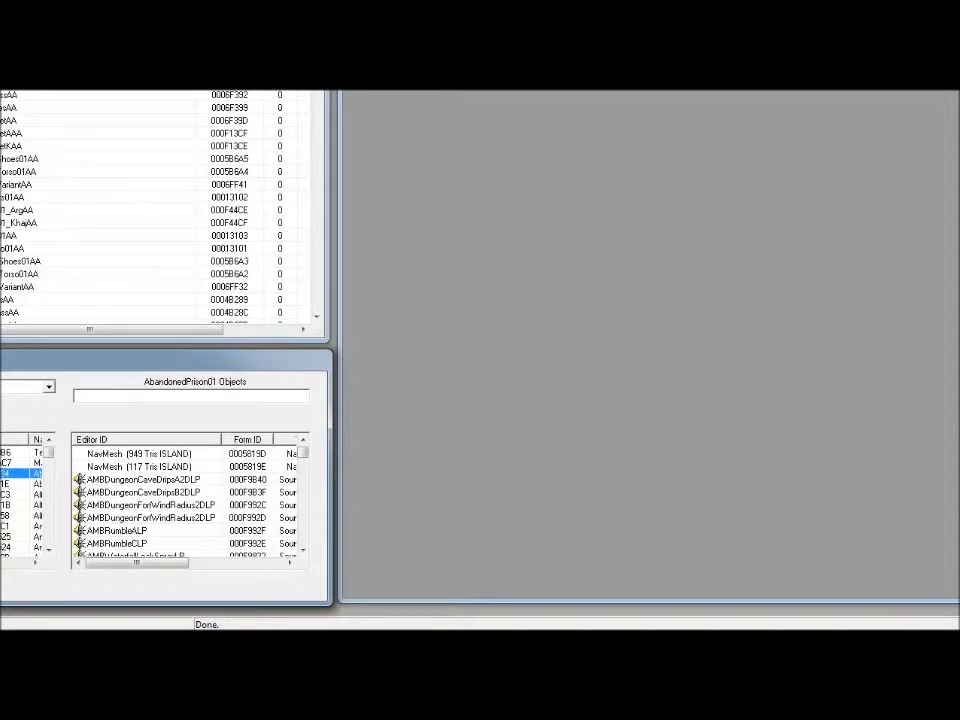
# Step: Collapse the Items category, list the Climate objects under WorldData, and select SkyrimClimate
pyautogui.click(5, 162)
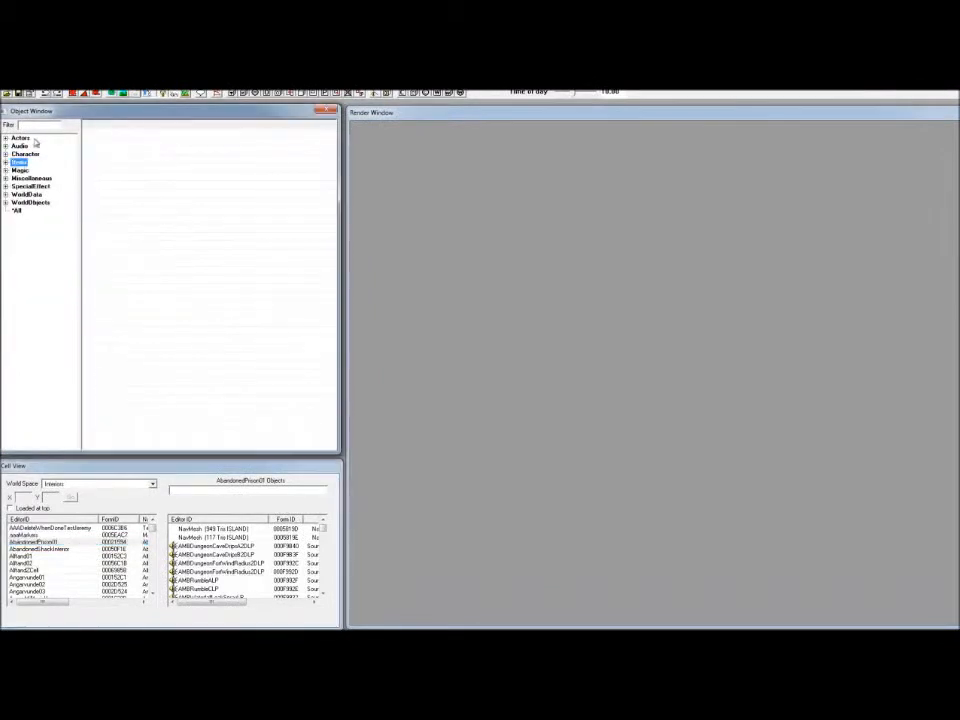
pyautogui.click(22, 138)
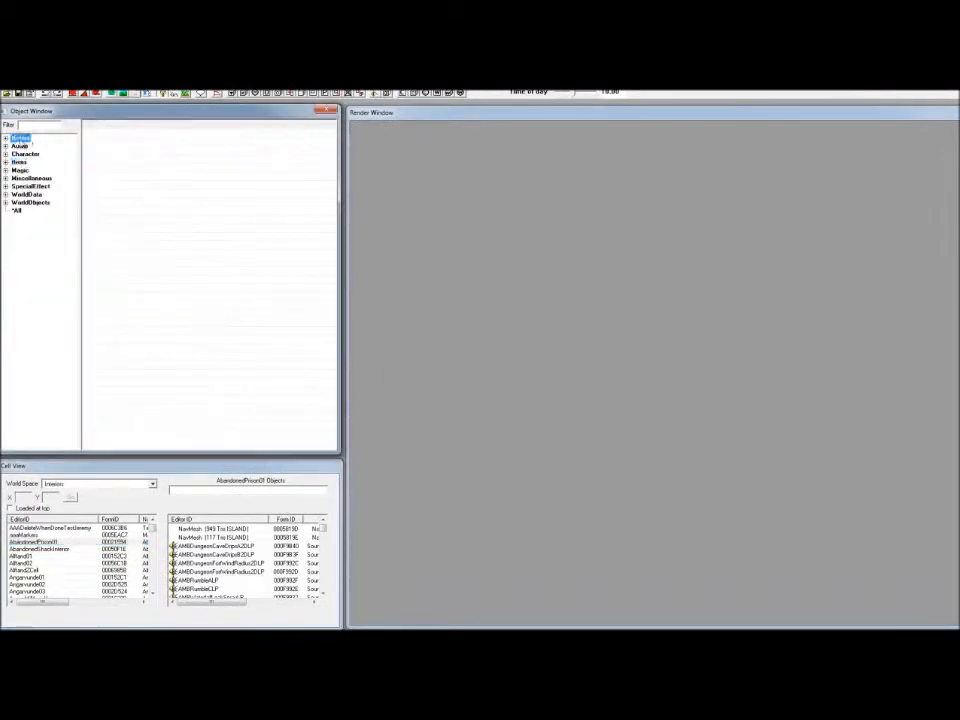
pyautogui.click(5, 194)
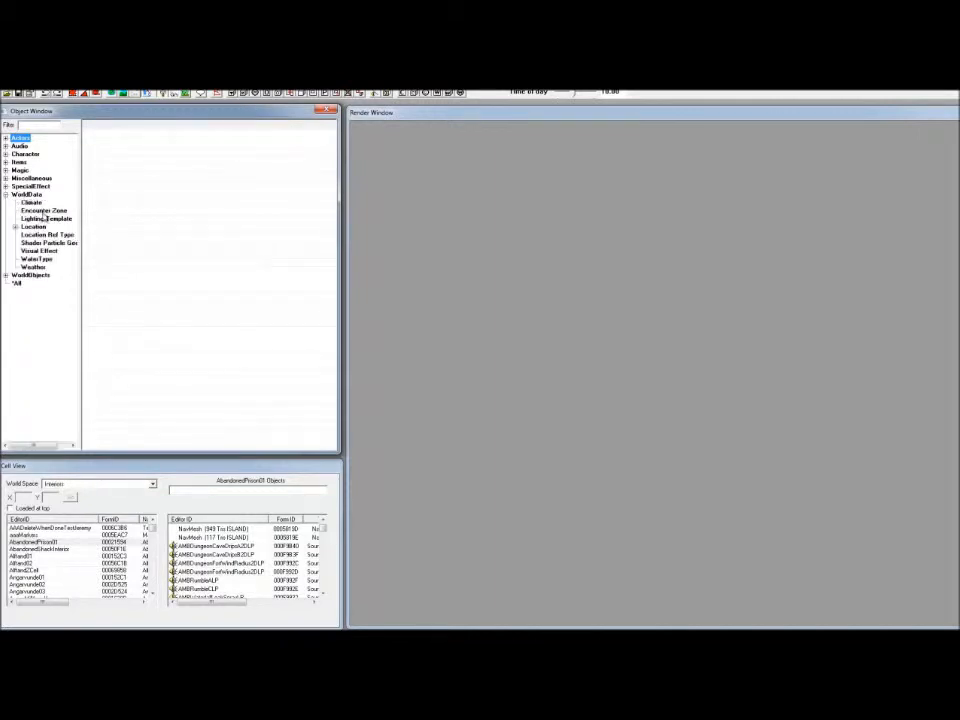
pyautogui.click(31, 202)
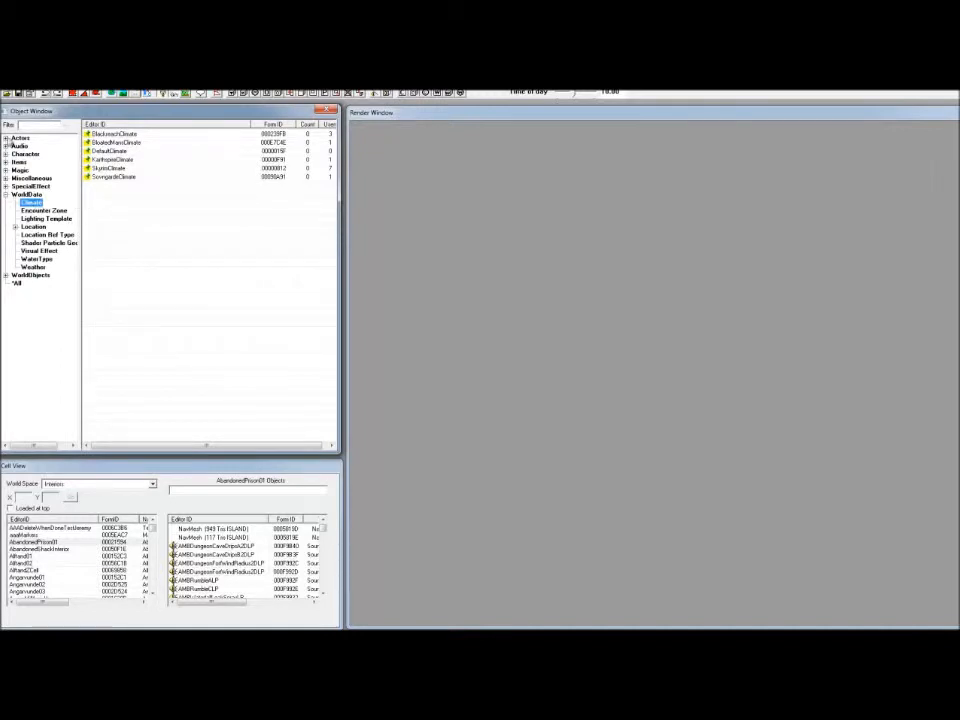
pyautogui.click(95, 169)
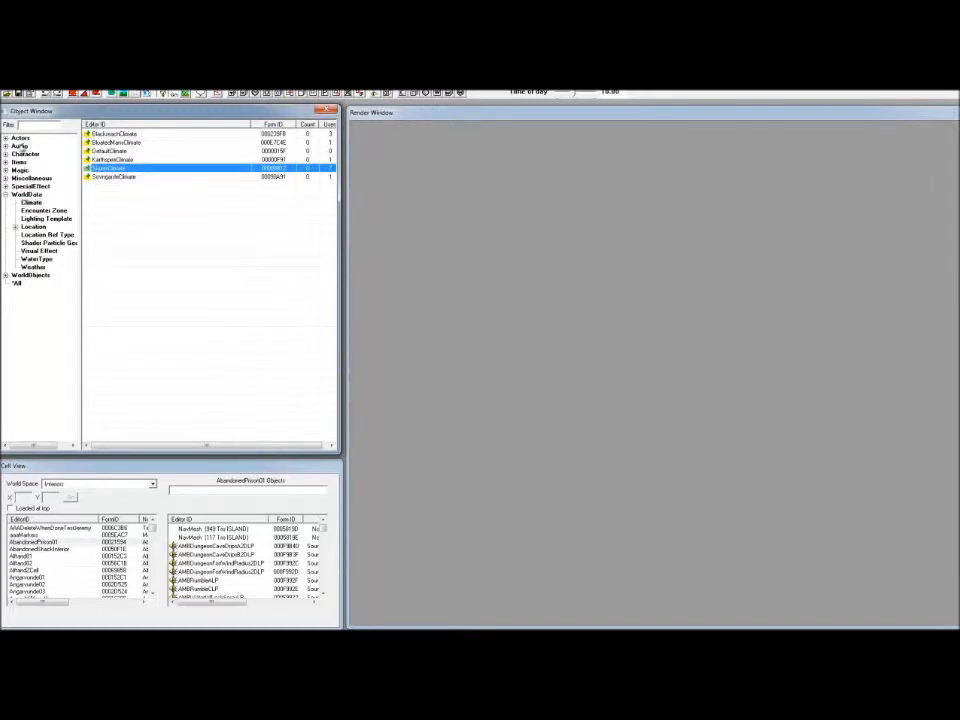
# Step: Expand the Actors and Items categories and look at the Actor and Book object lists
pyautogui.click(6, 138)
pyautogui.click(38, 154)
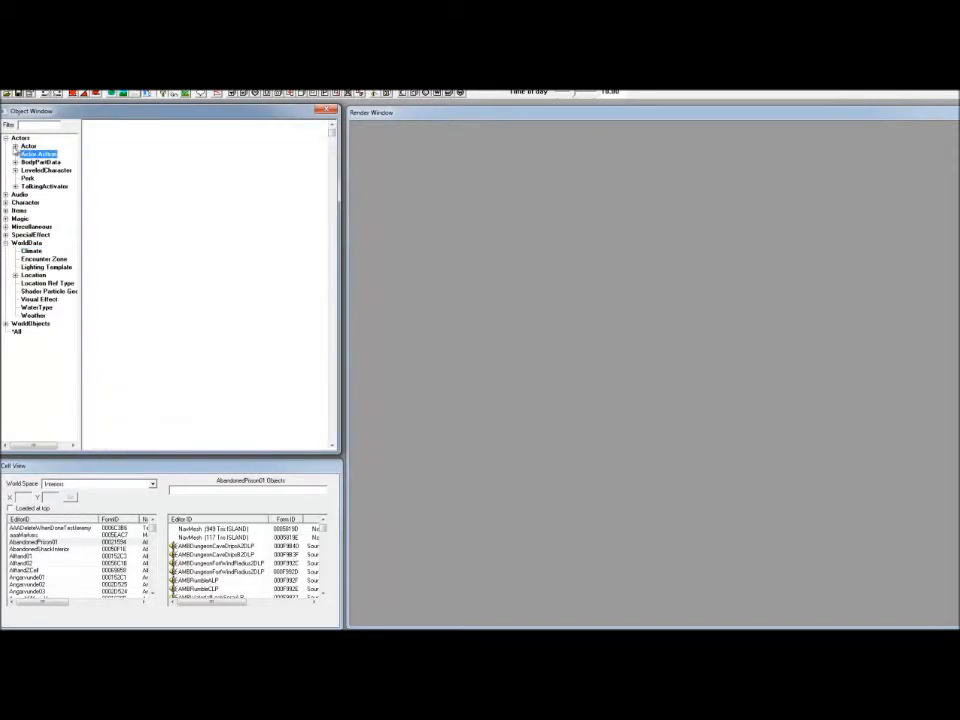
pyautogui.doubleClick(28, 146)
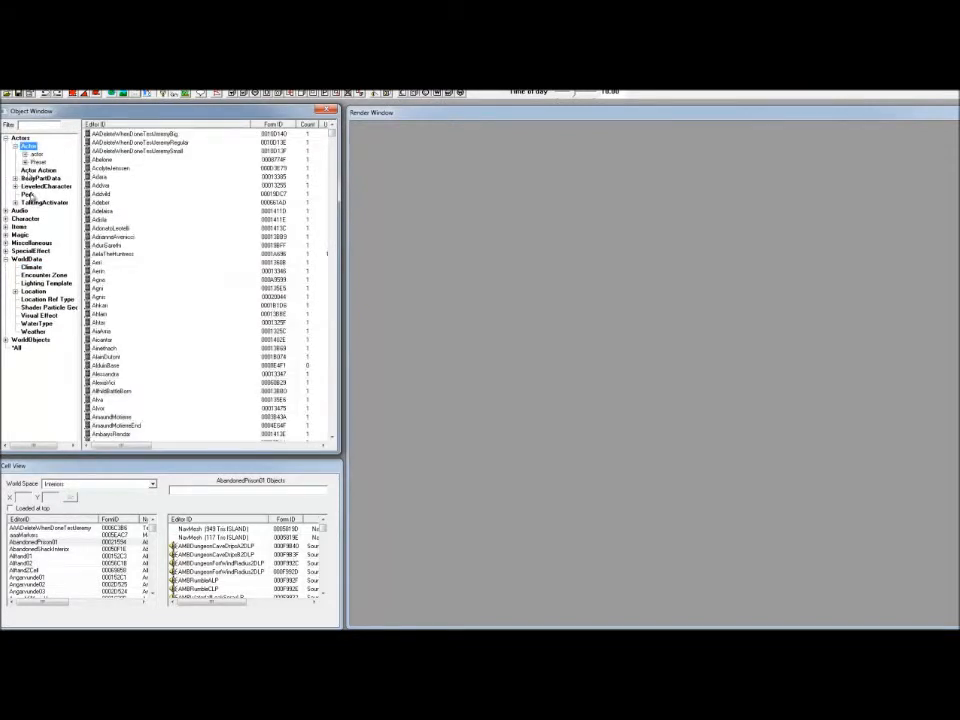
pyautogui.click(6, 227)
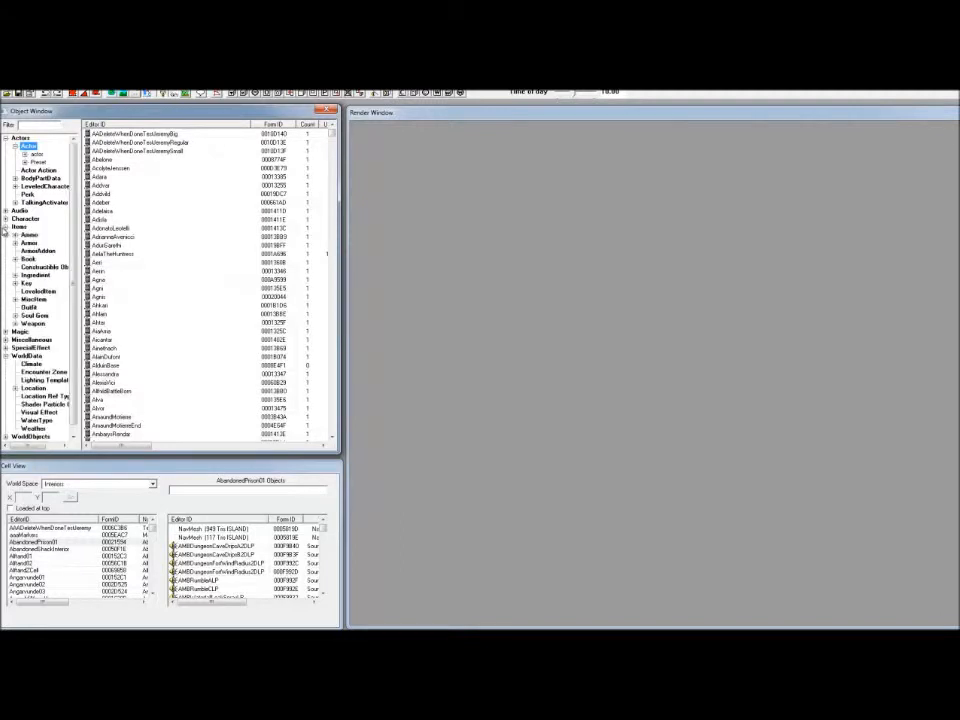
pyautogui.click(28, 259)
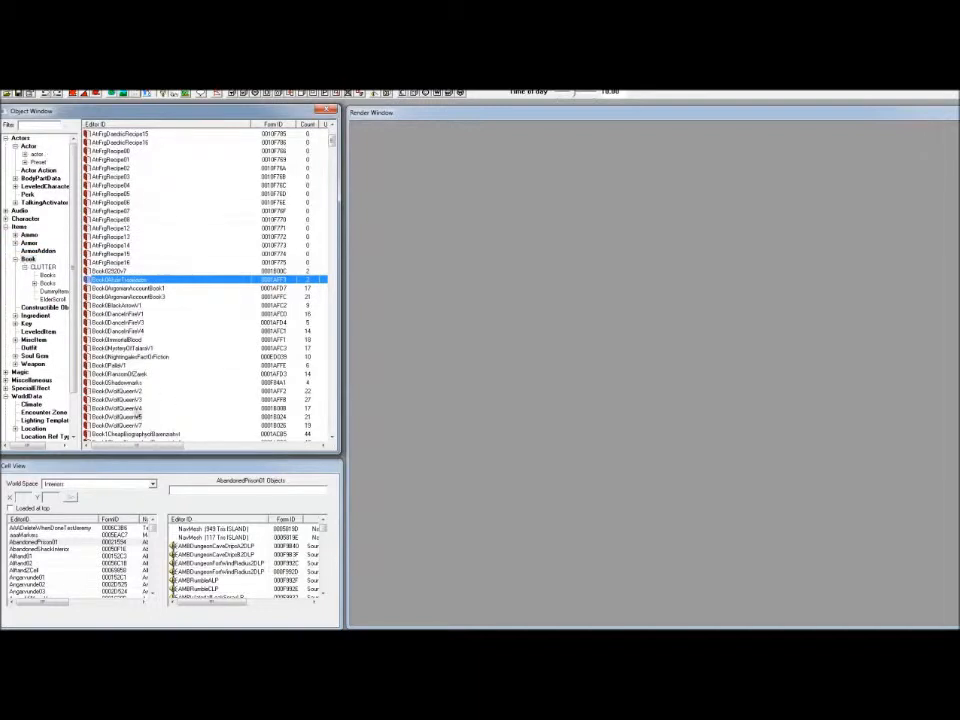
# Step: Filter the Object Window by "book" across all object types and look through the matching entries
pyautogui.click(22, 126)
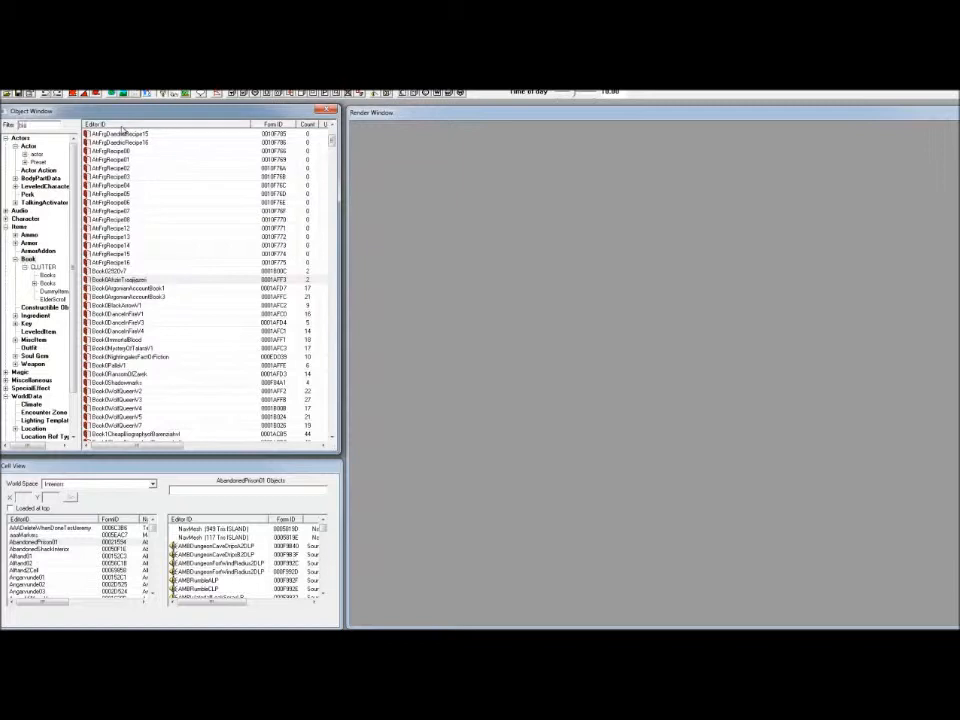
pyautogui.scroll(-10, 121, 128)
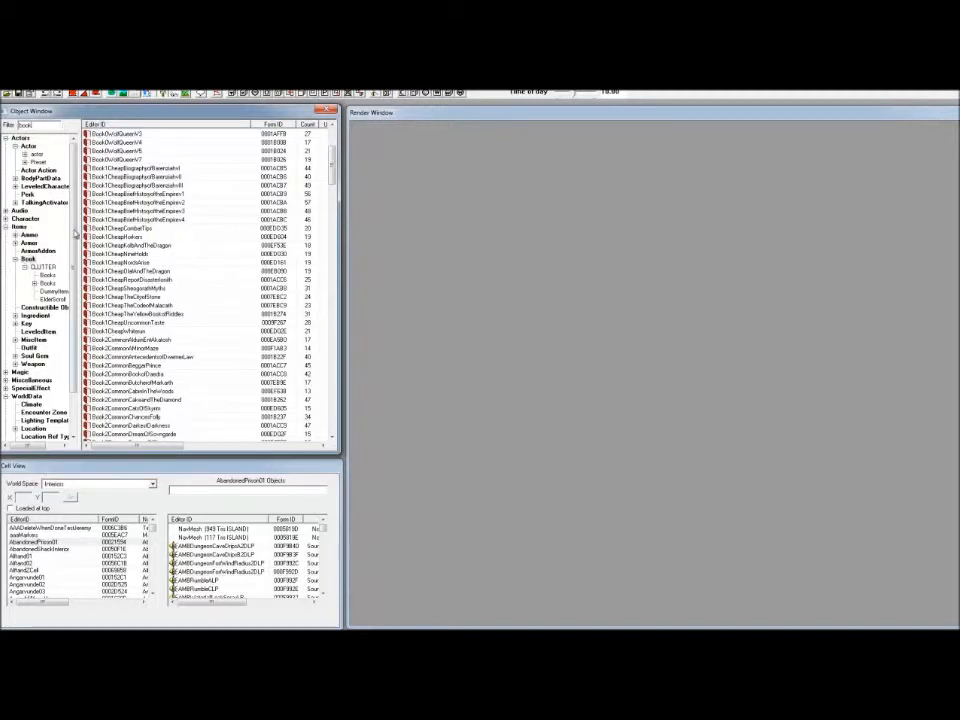
pyautogui.scroll(-2, 57, 175)
pyautogui.click(16, 437)
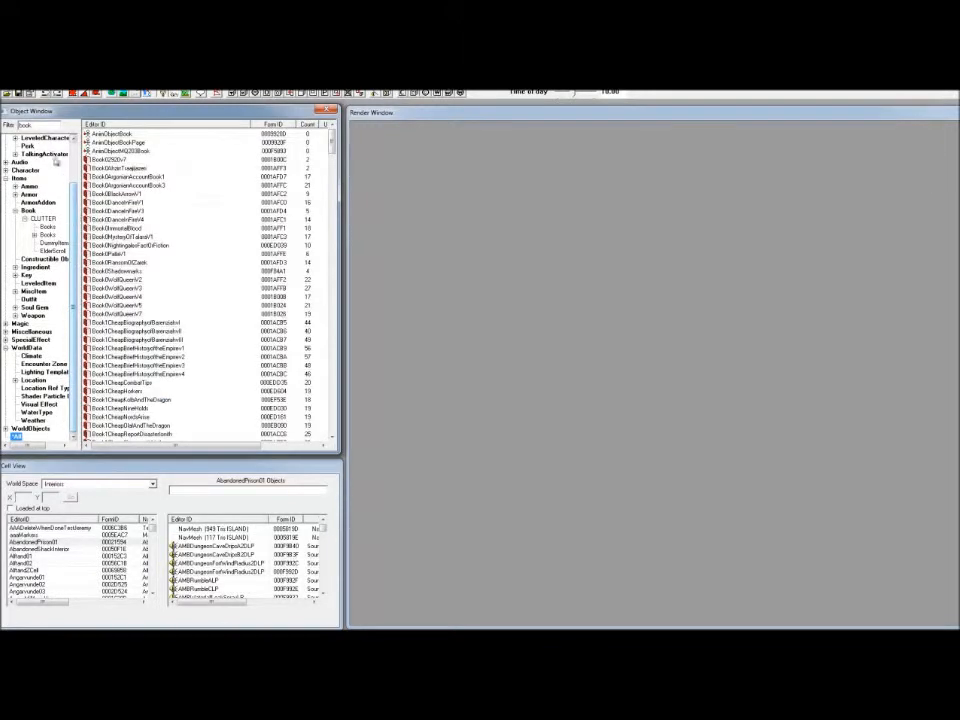
pyautogui.scroll(-6, 183, 242)
pyautogui.scroll(-11, 183, 242)
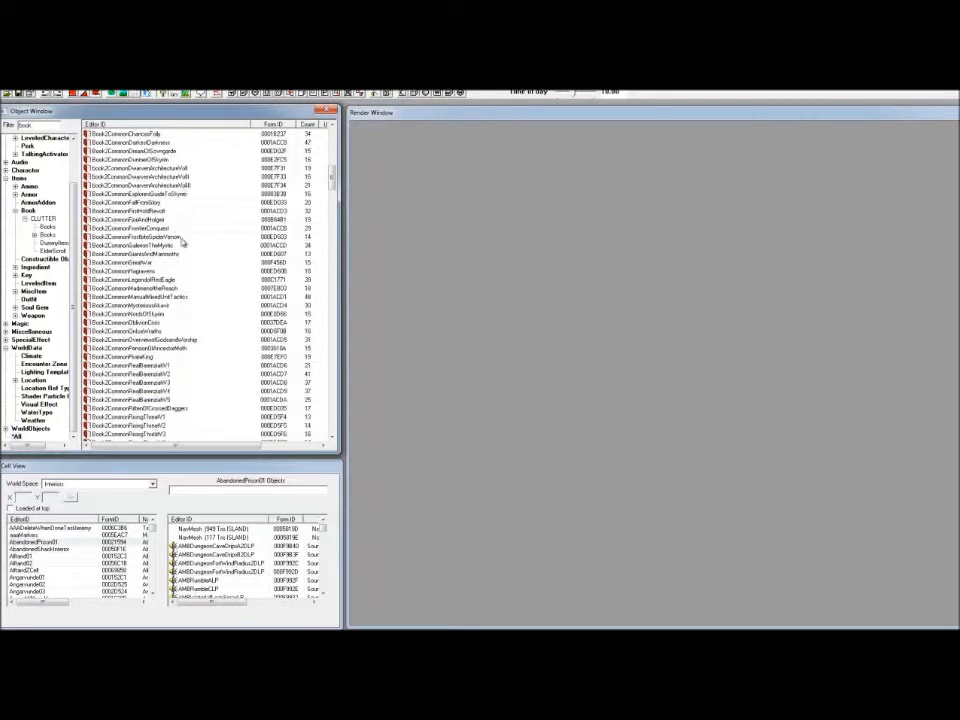
pyautogui.click(107, 290)
pyautogui.click(121, 347)
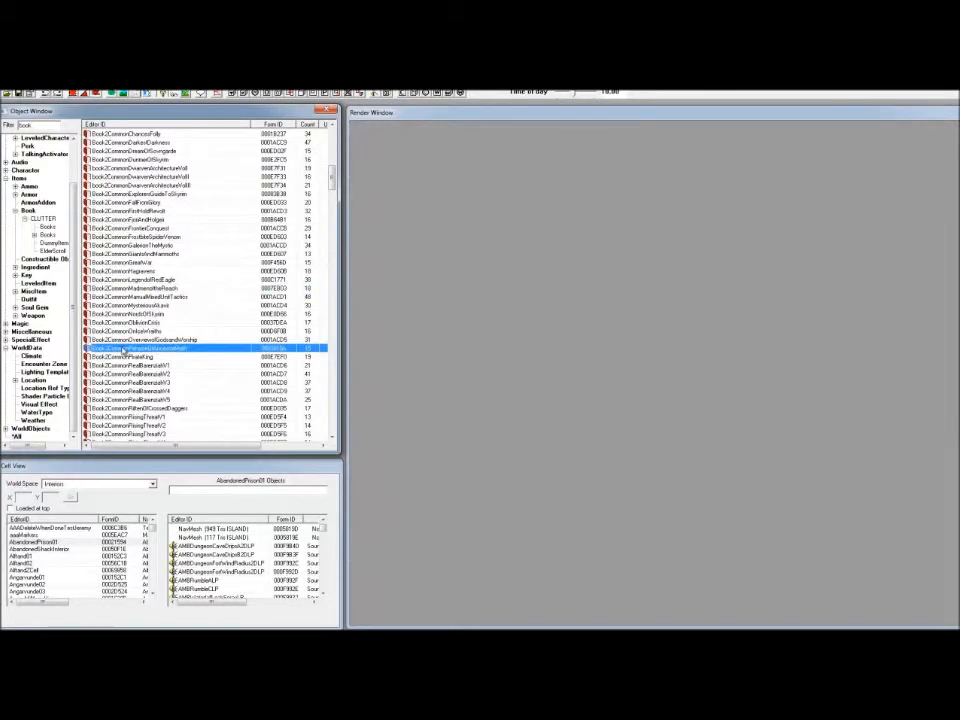
pyautogui.moveTo(332, 182); pyautogui.dragTo(337, 138)
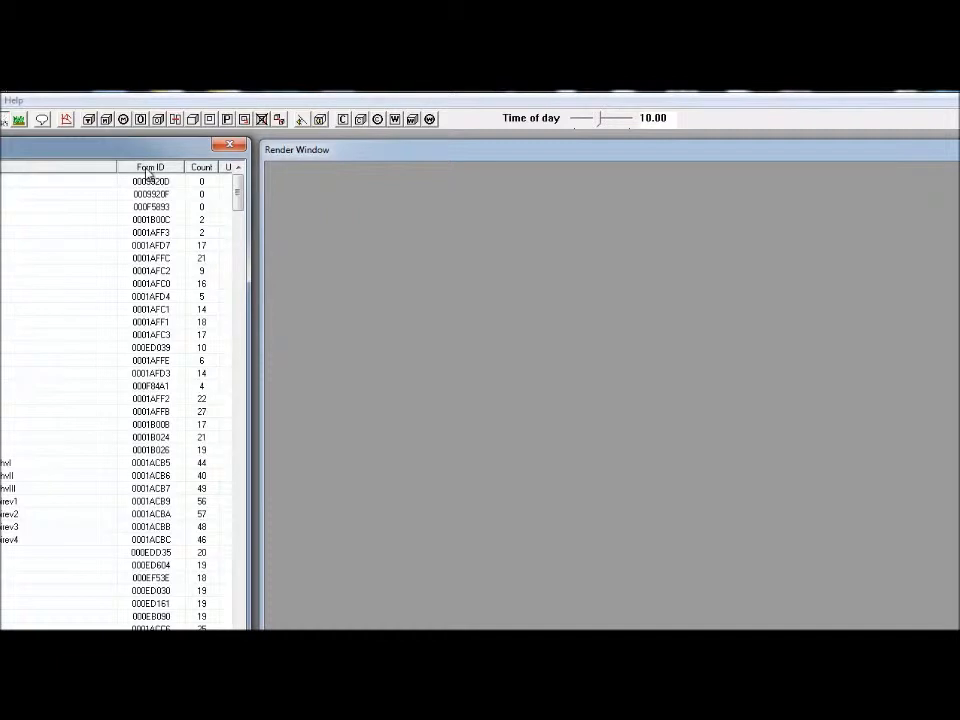
# Step: Narrow the Editor ID column to expose the Users column, and select the Book0AhzirrTraajijazeri entry
pyautogui.moveTo(115, 167); pyautogui.dragTo(73, 170)
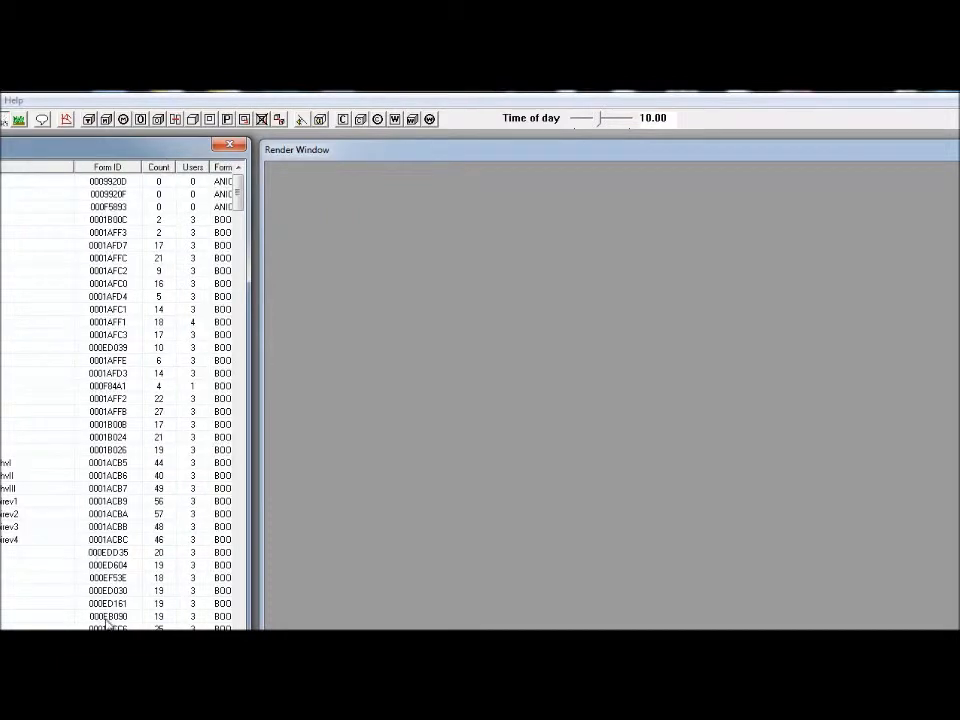
pyautogui.click(116, 183)
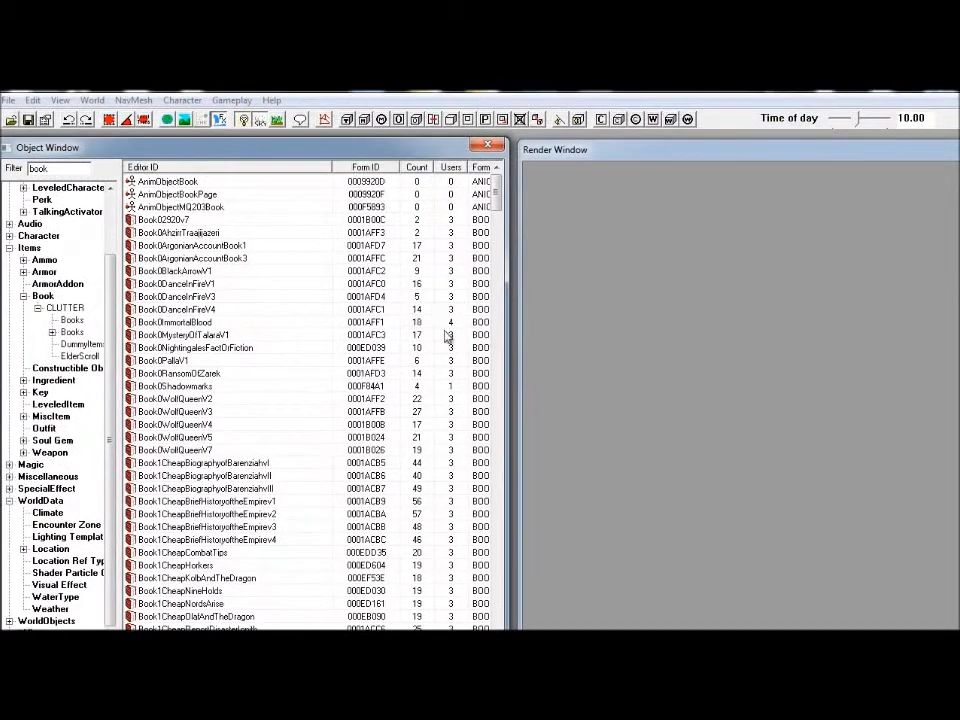
pyautogui.click(425, 232)
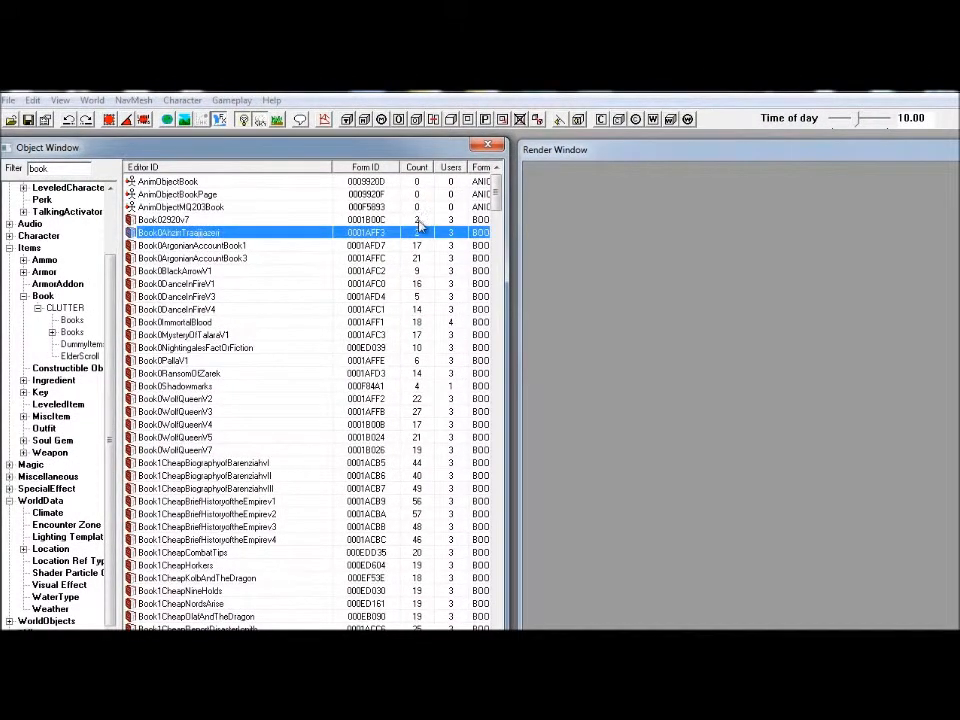
# Step: Filter the object list by "rock", sort it by Count from highest to lowest, and select RockL01
pyautogui.moveTo(73, 171); pyautogui.dragTo(22, 170)
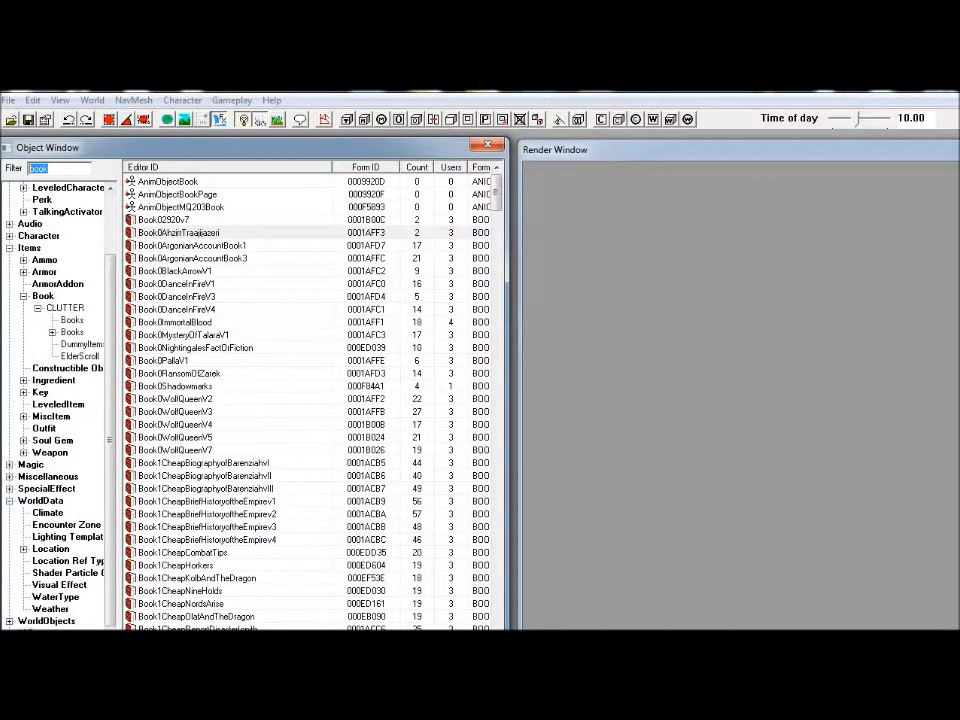
pyautogui.write('rock')
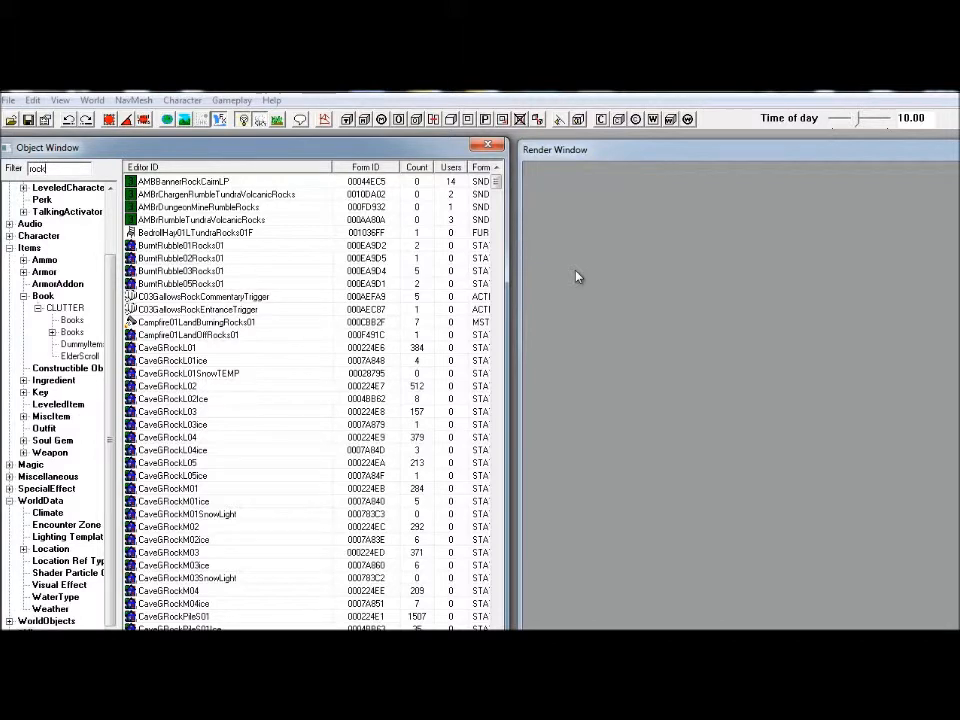
pyautogui.click(417, 169)
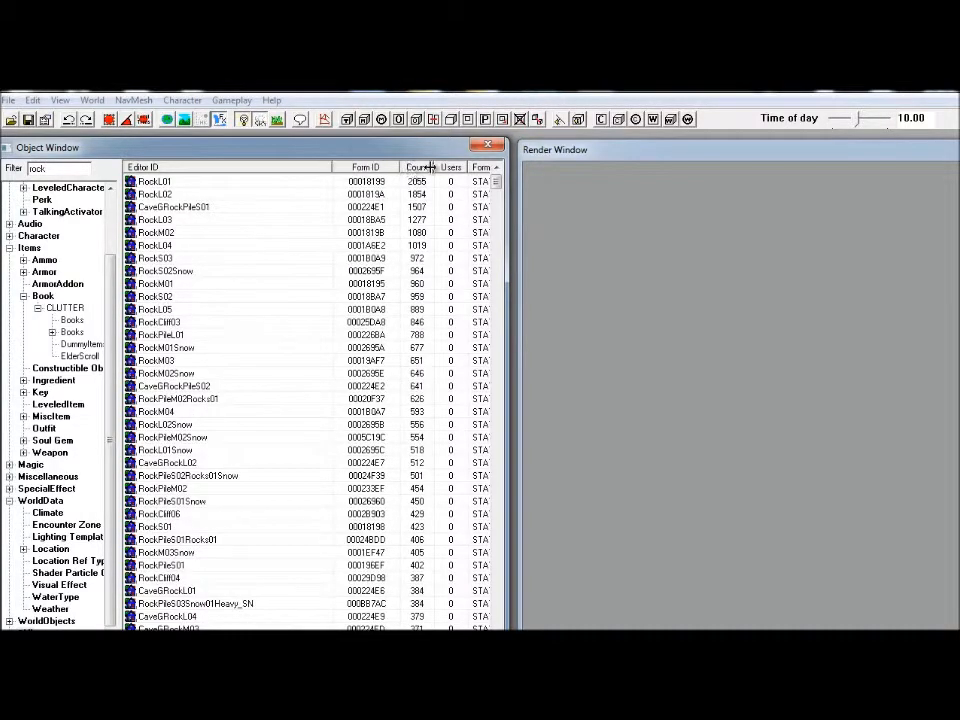
pyautogui.click(166, 182)
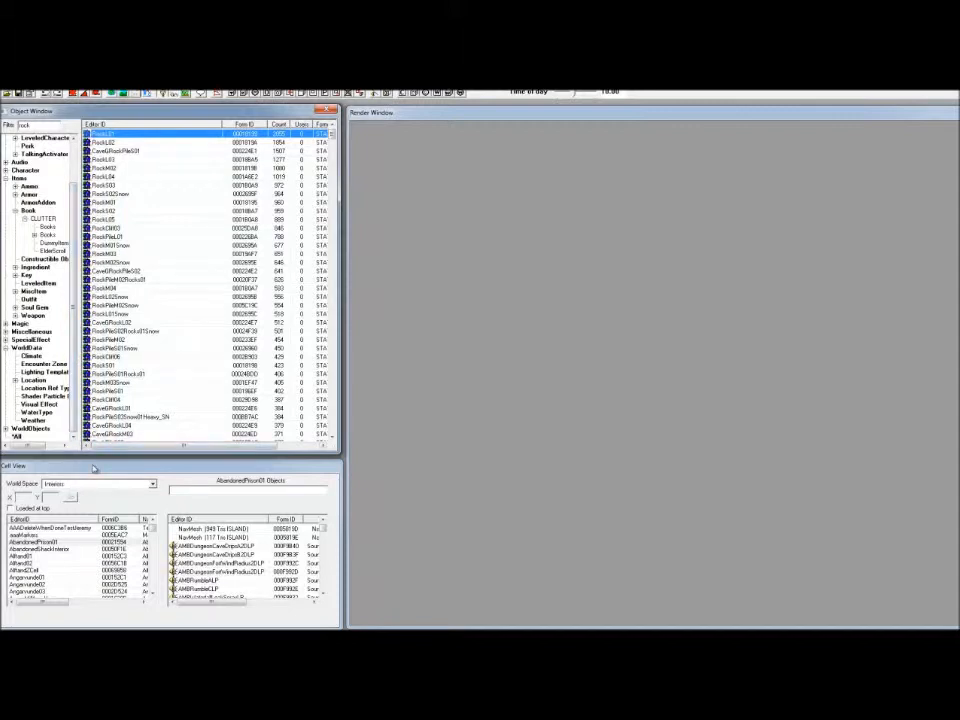
# Step: List the objects of the AlftandZCell and aaaMarkers cells in the Cell View with the world space set to Interiors
pyautogui.click(93, 468)
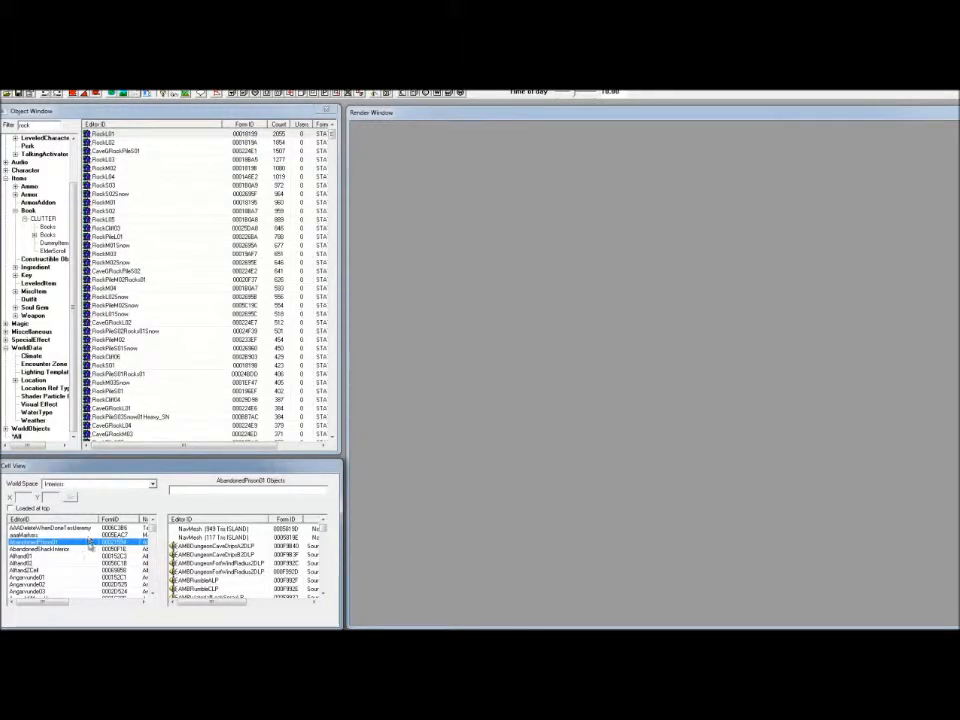
pyautogui.click(51, 571)
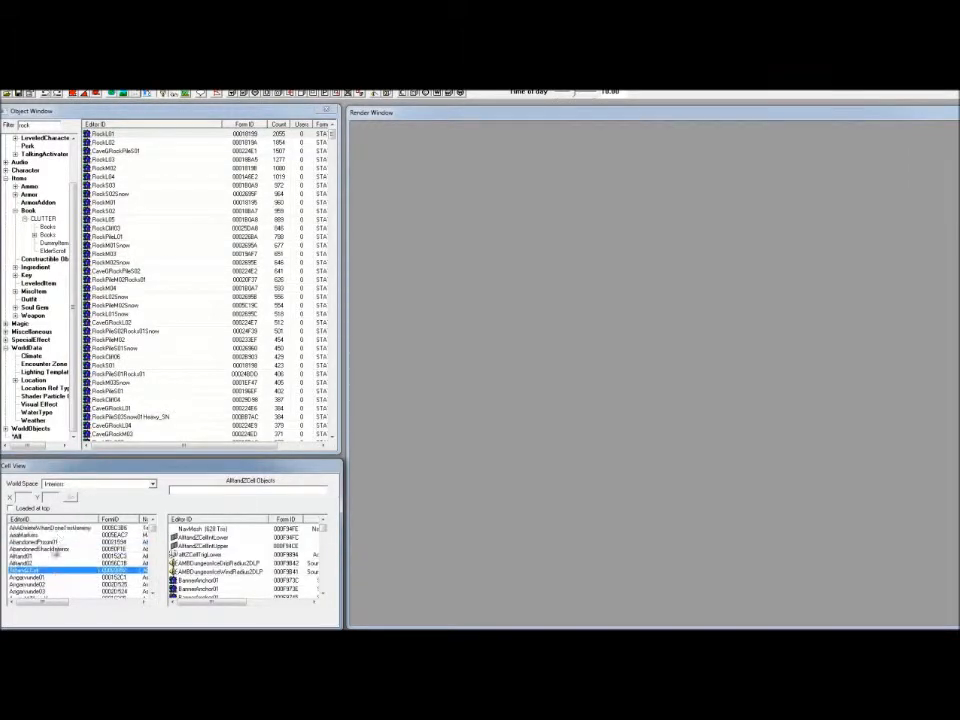
pyautogui.click(73, 485)
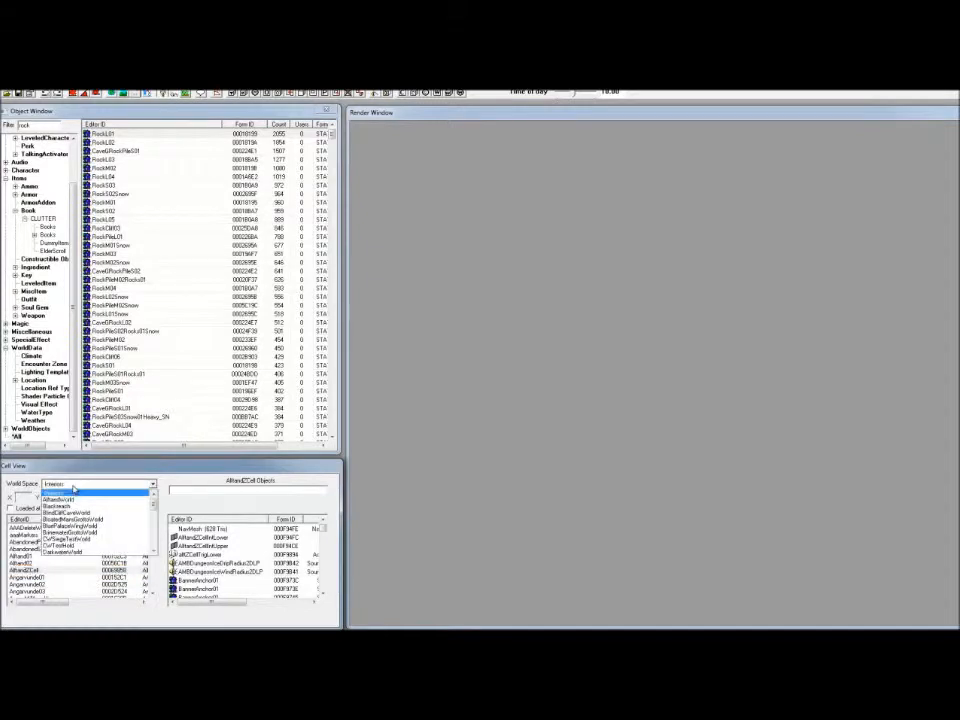
pyautogui.click(76, 493)
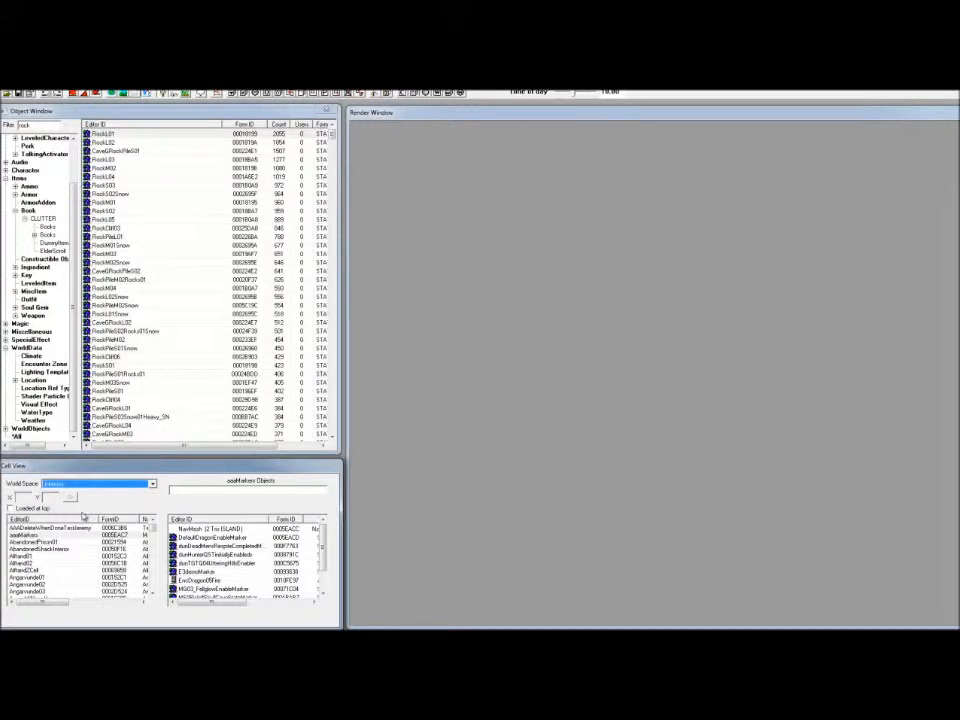
# Step: Look through the available world spaces in the Cell View's World Space list
pyautogui.click(84, 486)
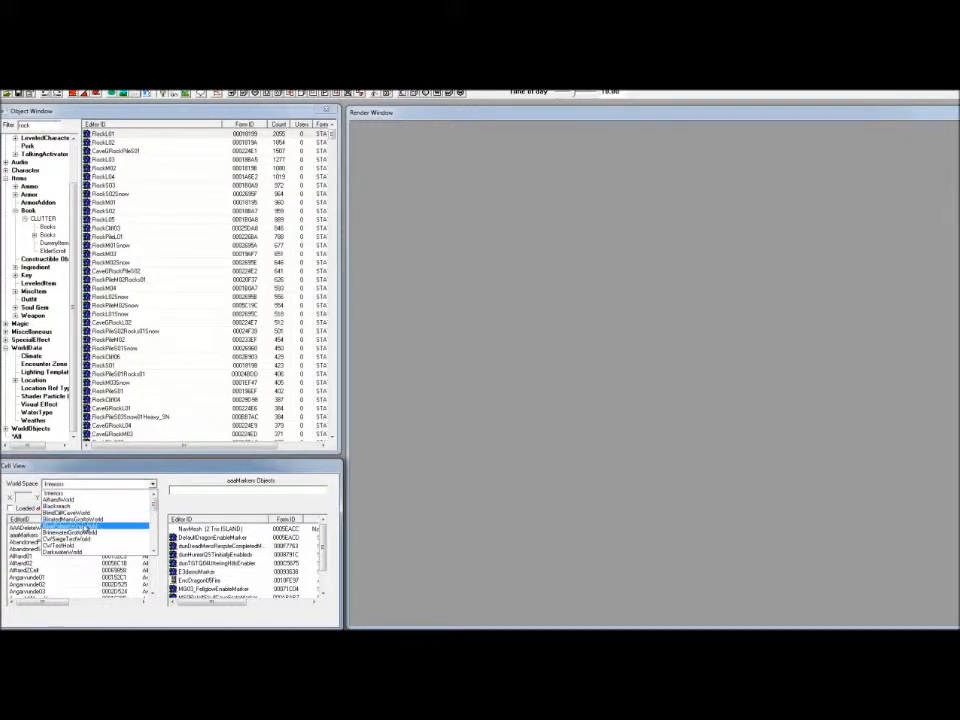
pyautogui.scroll(-2, 90, 525)
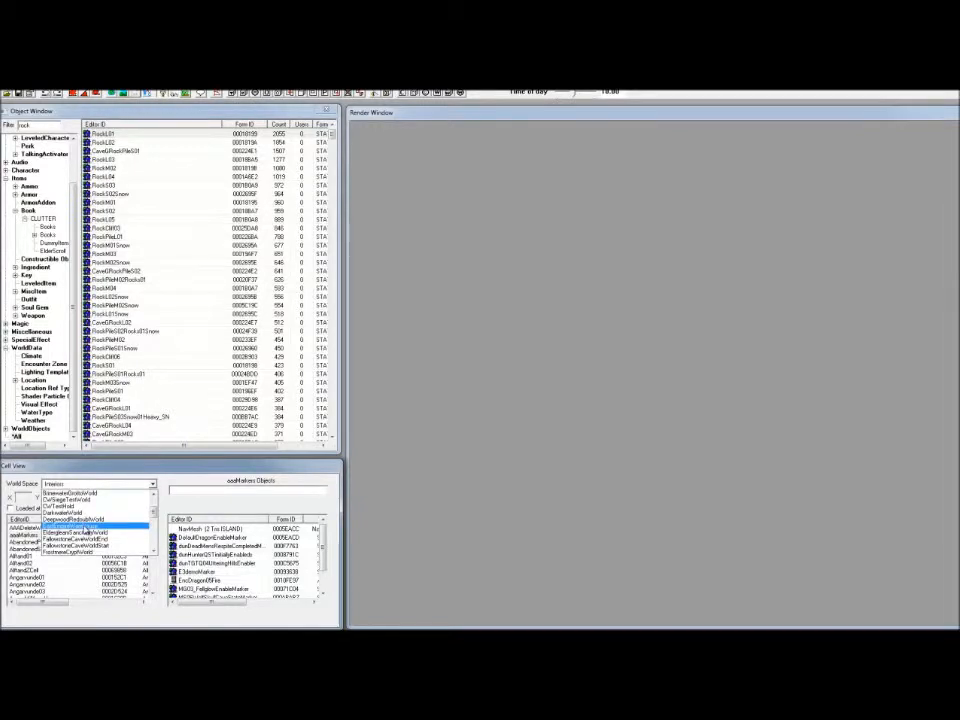
pyautogui.scroll(-10, 88, 524)
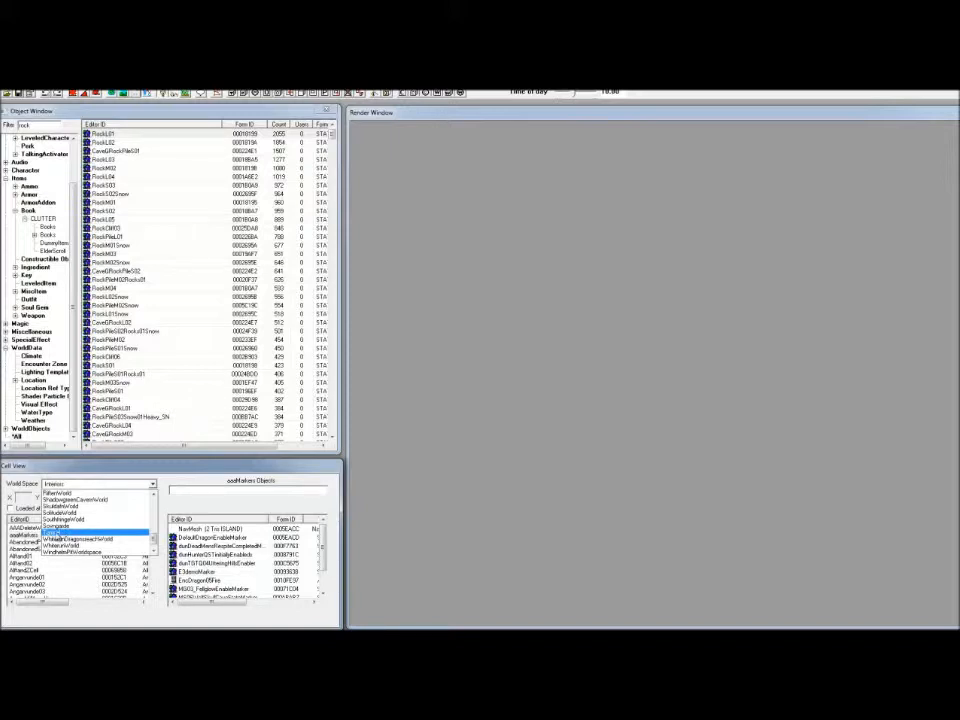
pyautogui.scroll(2, 60, 535)
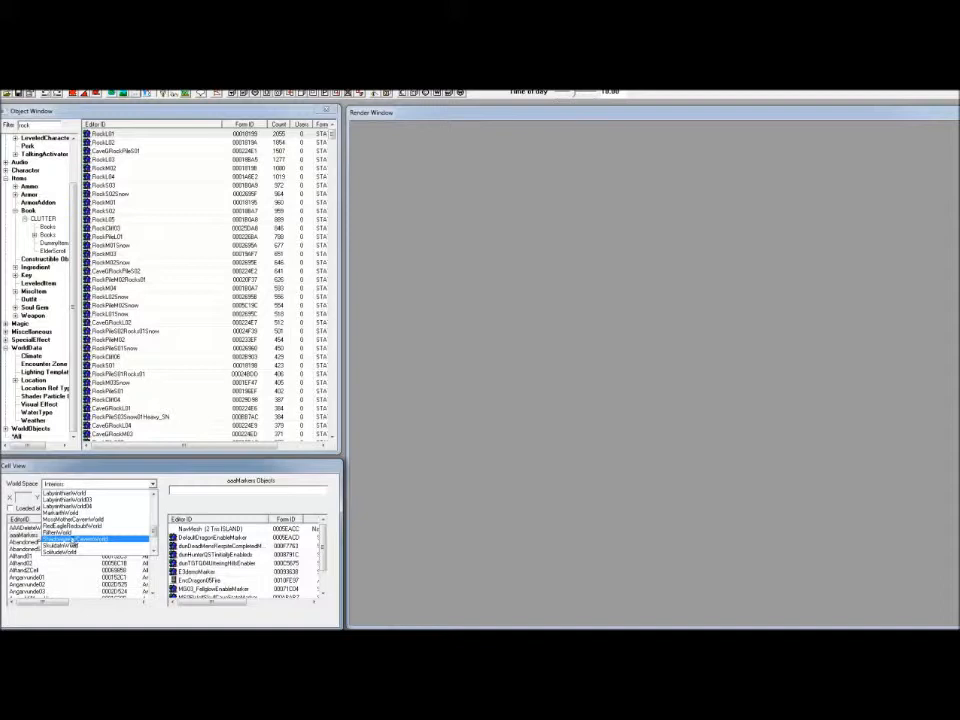
pyautogui.scroll(2, 60, 537)
pyautogui.scroll(3, 66, 521)
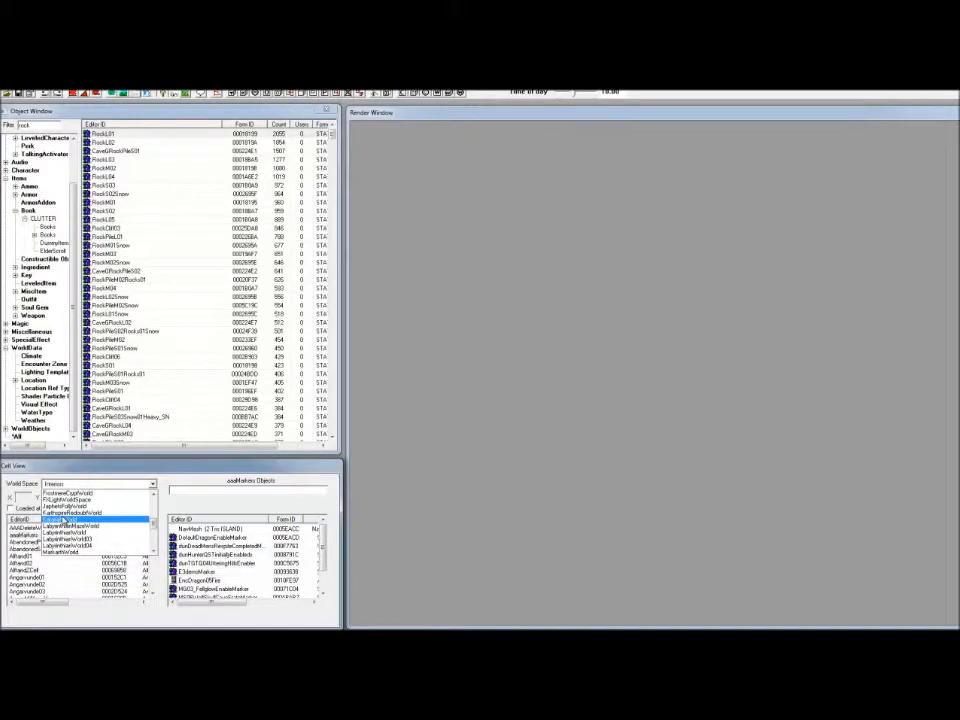
pyautogui.scroll(-5, 62, 520)
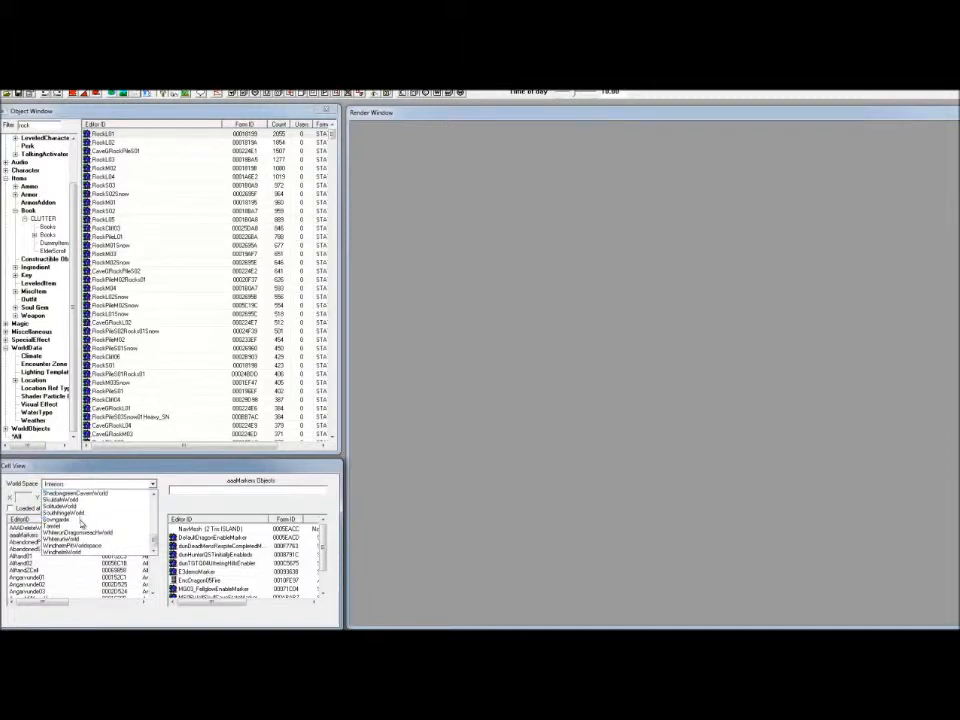
# Step: List the objects of the Alftand02 and Mzinchaleft03 interior cells in the Cell View
pyautogui.click(60, 562)
pyautogui.scroll(-15, 60, 557)
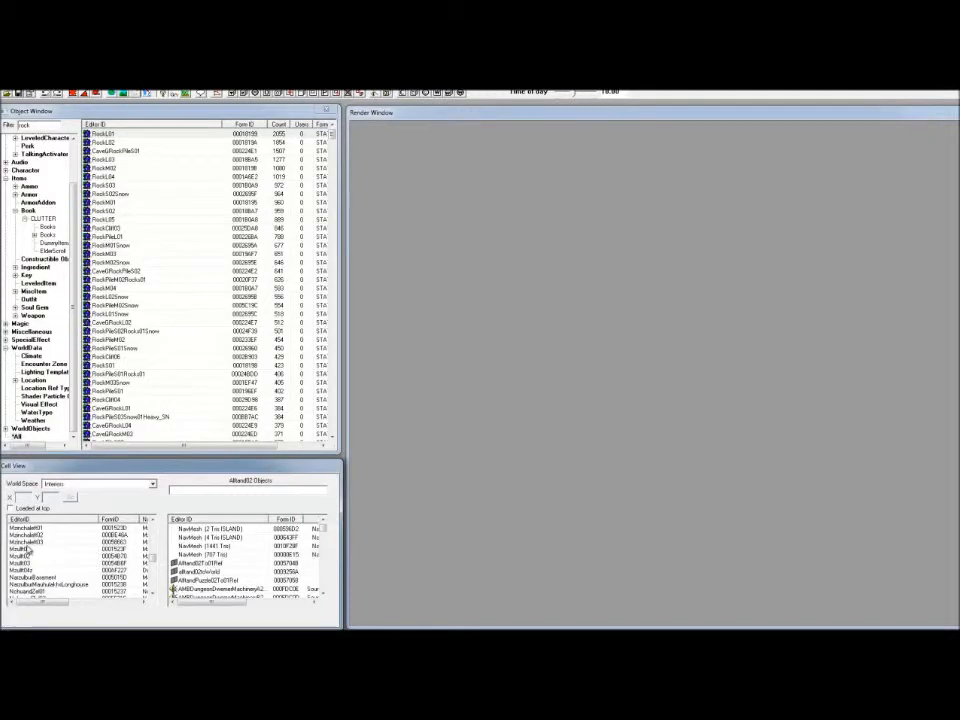
pyautogui.click(30, 542)
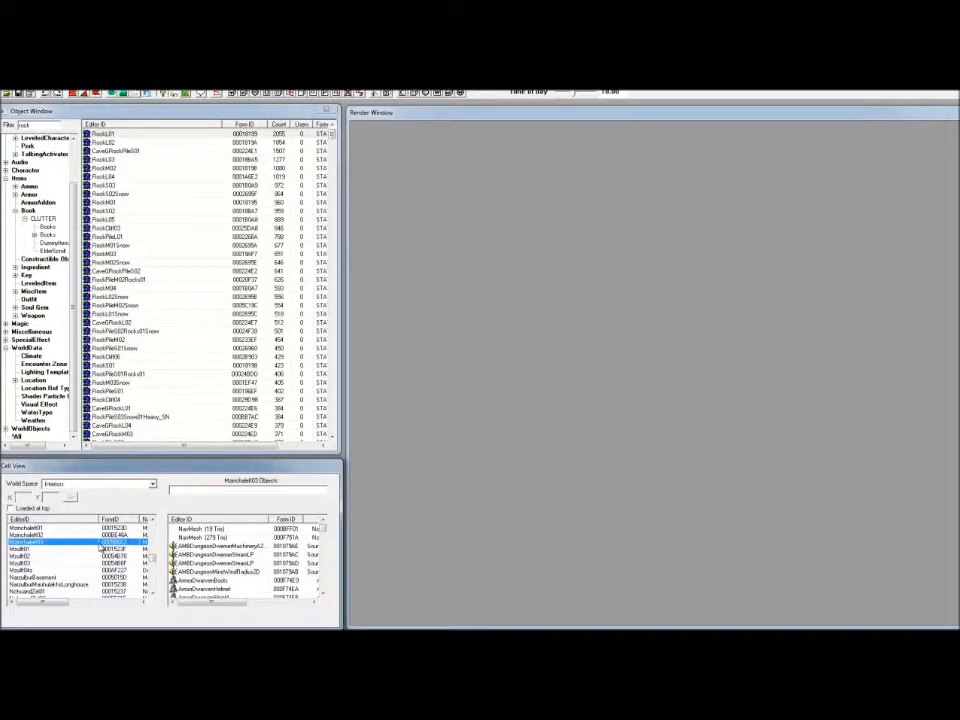
# Step: Find the HeartwoodMill cell among the interiors beginning with H and load it in the Render Window
pyautogui.press('h')
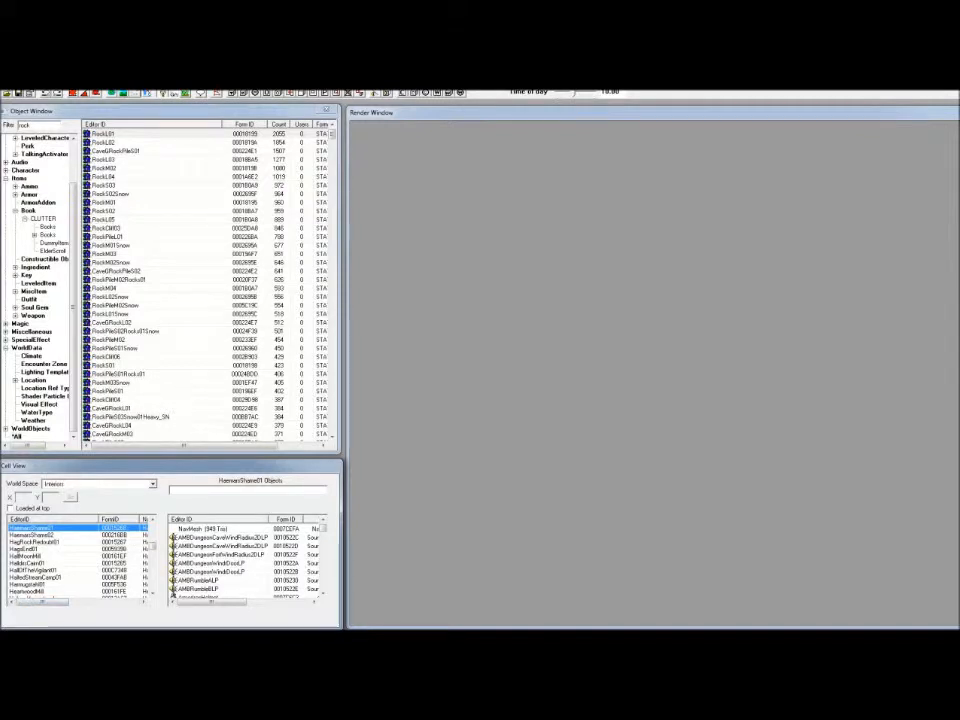
pyautogui.click(28, 591)
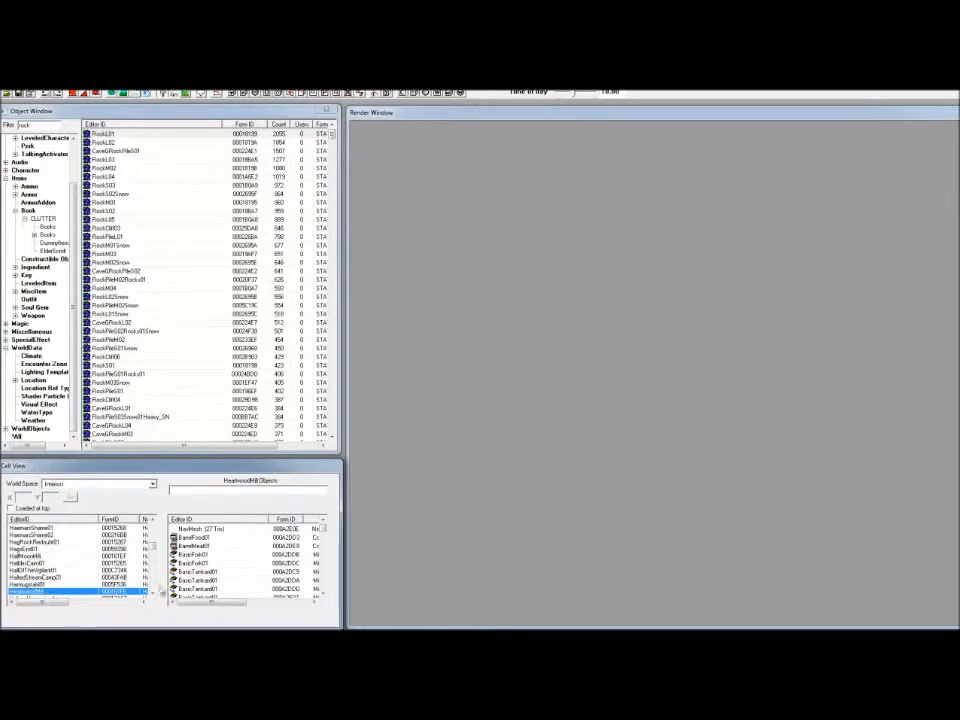
pyautogui.doubleClick(241, 556)
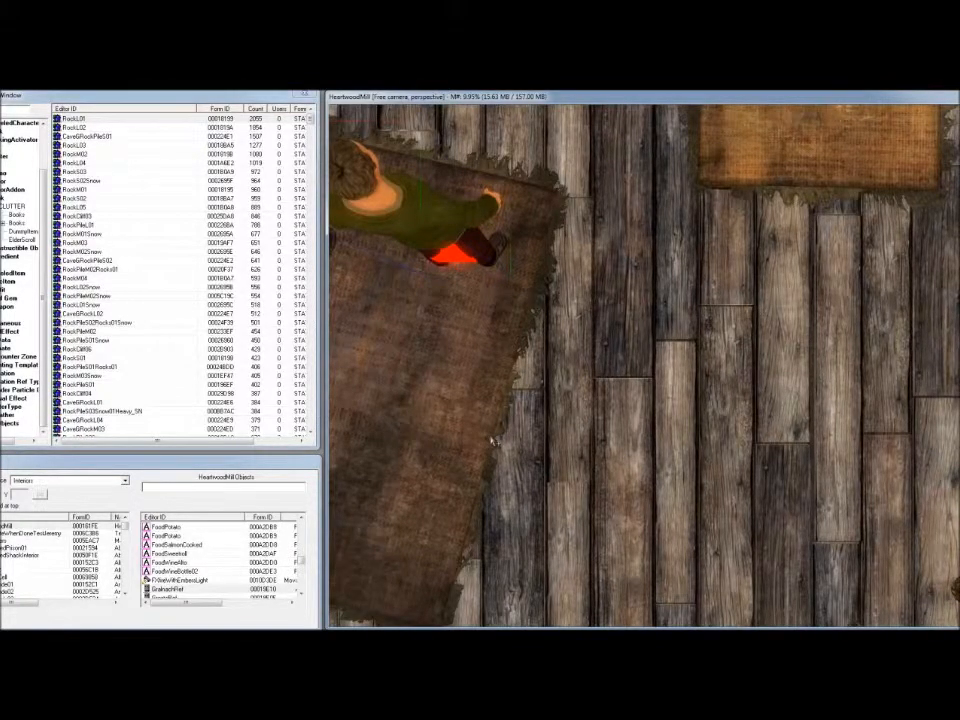
# Step: Select several objects in the HeartwoodMill interior, including the rugs, and finish with the child in the green shirt selected
pyautogui.scroll(-5, 491, 440)
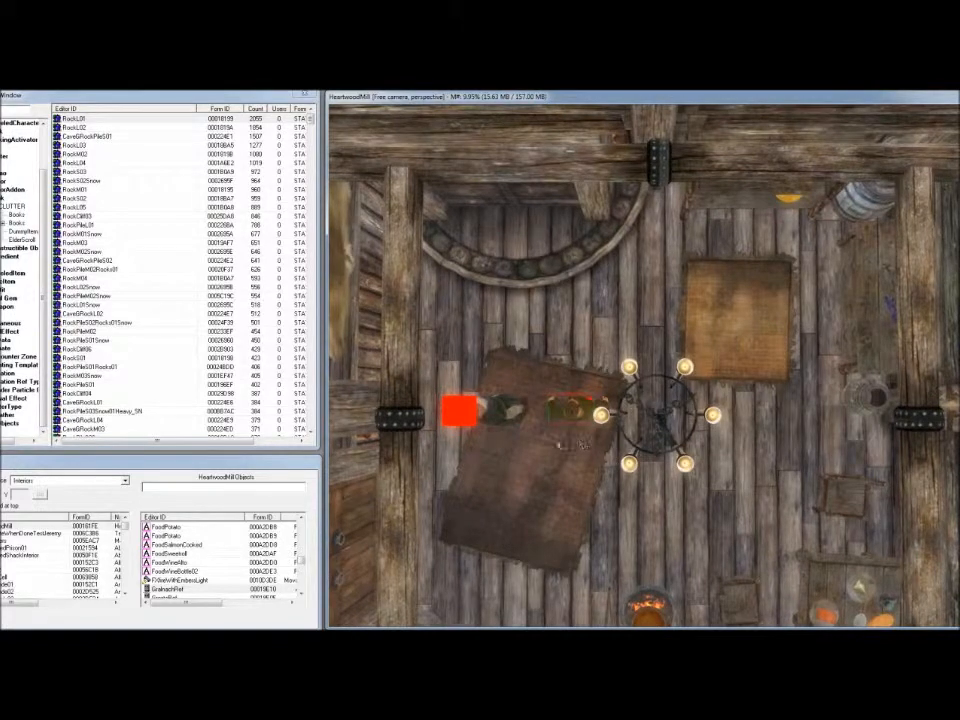
pyautogui.click(517, 414)
pyautogui.click(733, 314)
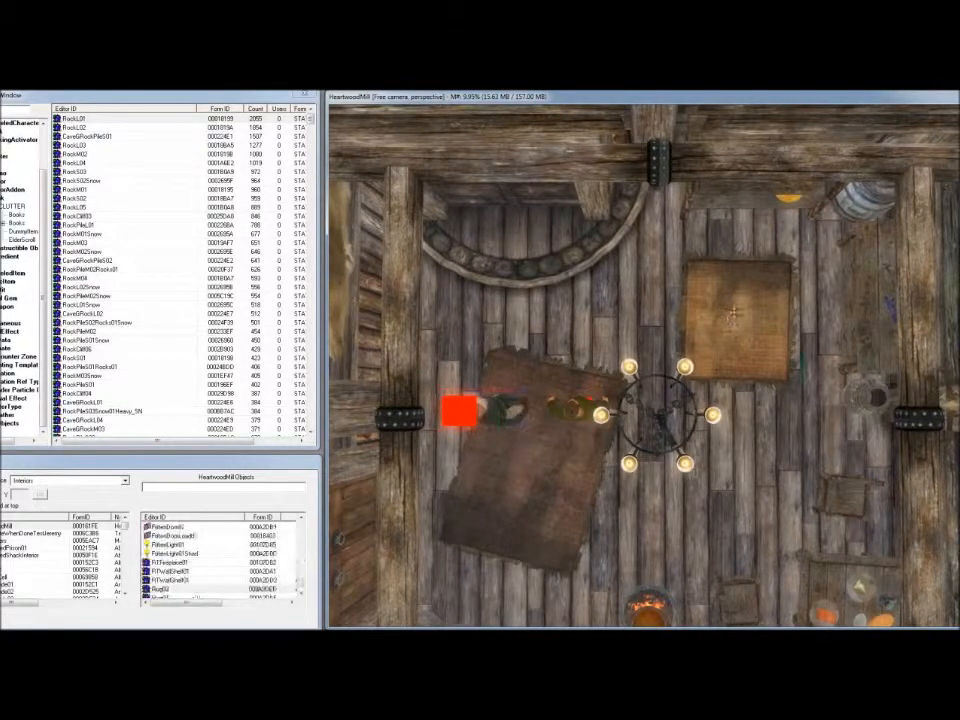
pyautogui.click(527, 492)
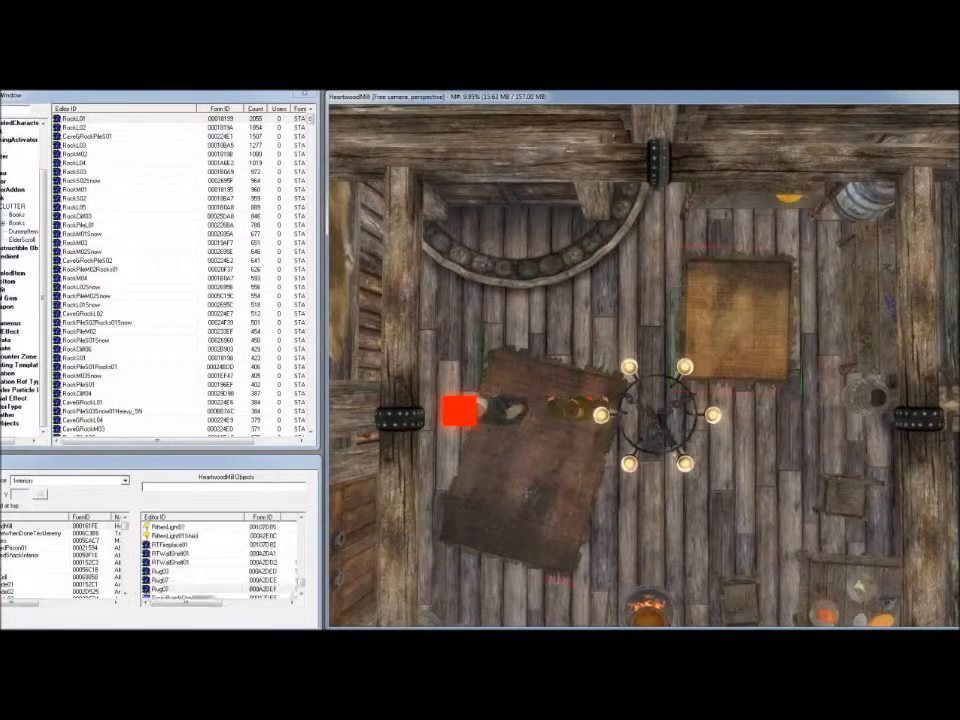
pyautogui.click(575, 409)
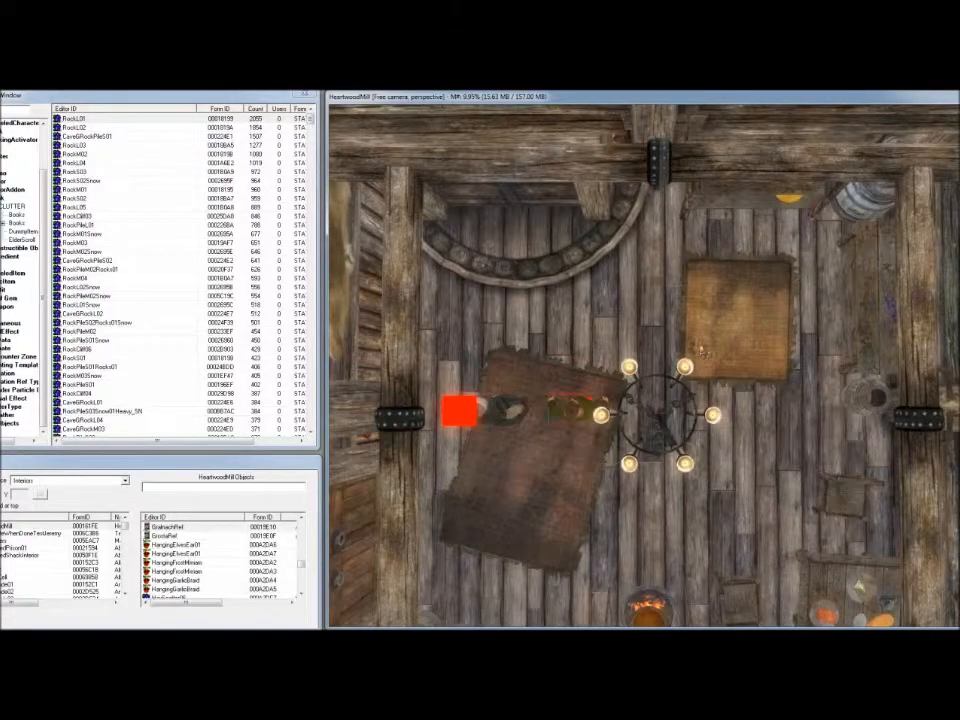
# Step: Examine the selected child and the surrounding mill from several angles, both close up and from outside the building
pyautogui.keyDown('shift'); pyautogui.moveTo(703, 349); pyautogui.dragTo(643, 325, button='middle'); pyautogui.keyUp('shift')
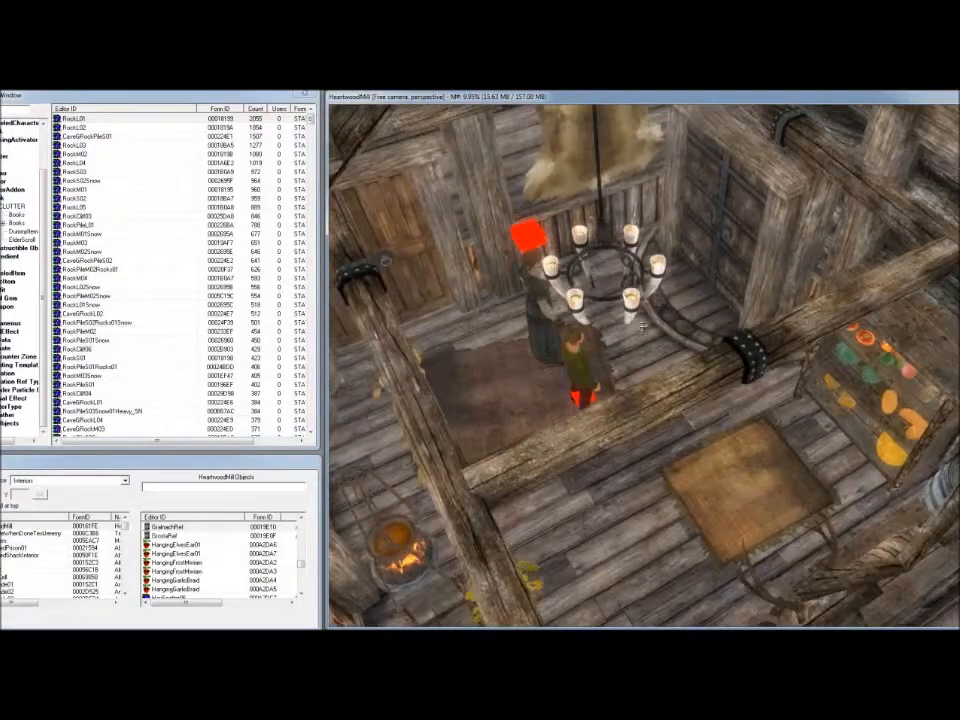
pyautogui.keyDown('shift'); pyautogui.moveTo(604, 362); pyautogui.dragTo(571, 345, button='middle'); pyautogui.keyUp('shift')
pyautogui.scroll(5, 570, 348)
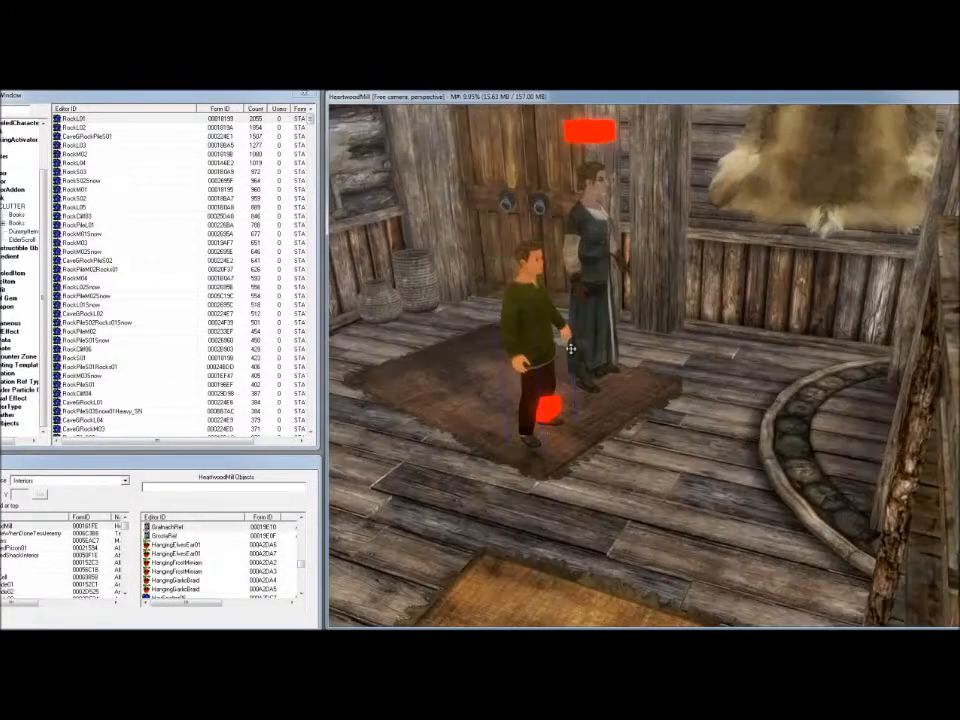
pyautogui.scroll(-6, 570, 348)
pyautogui.scroll(-5, 570, 348)
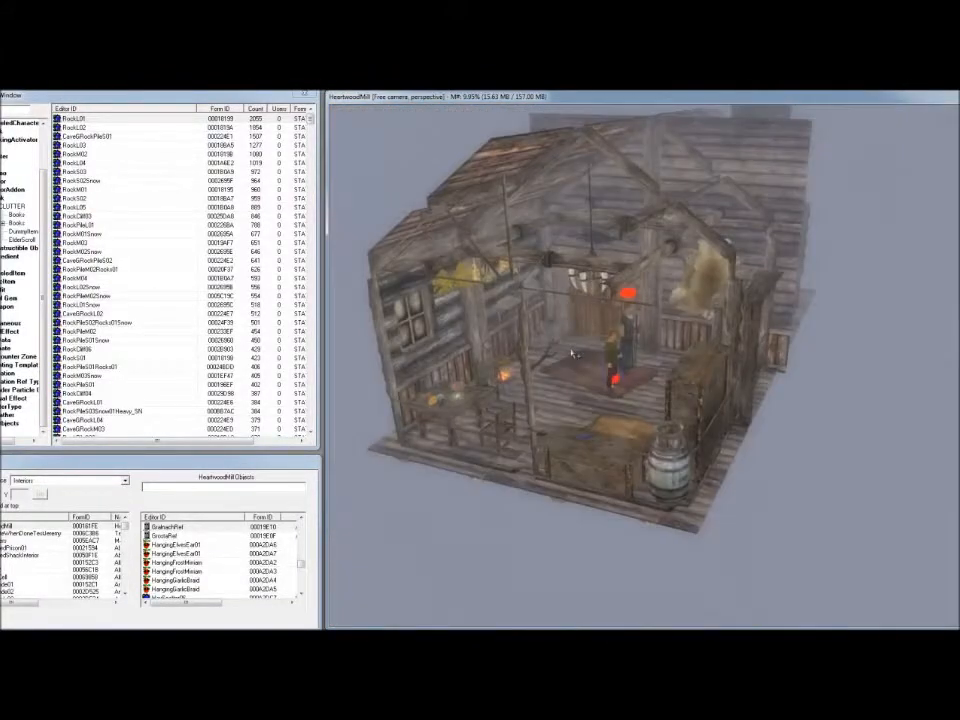
pyautogui.scroll(9, 570, 348)
pyautogui.keyDown('shift'); pyautogui.moveTo(570, 348); pyautogui.dragTo(587, 372, button='middle'); pyautogui.keyUp('shift')
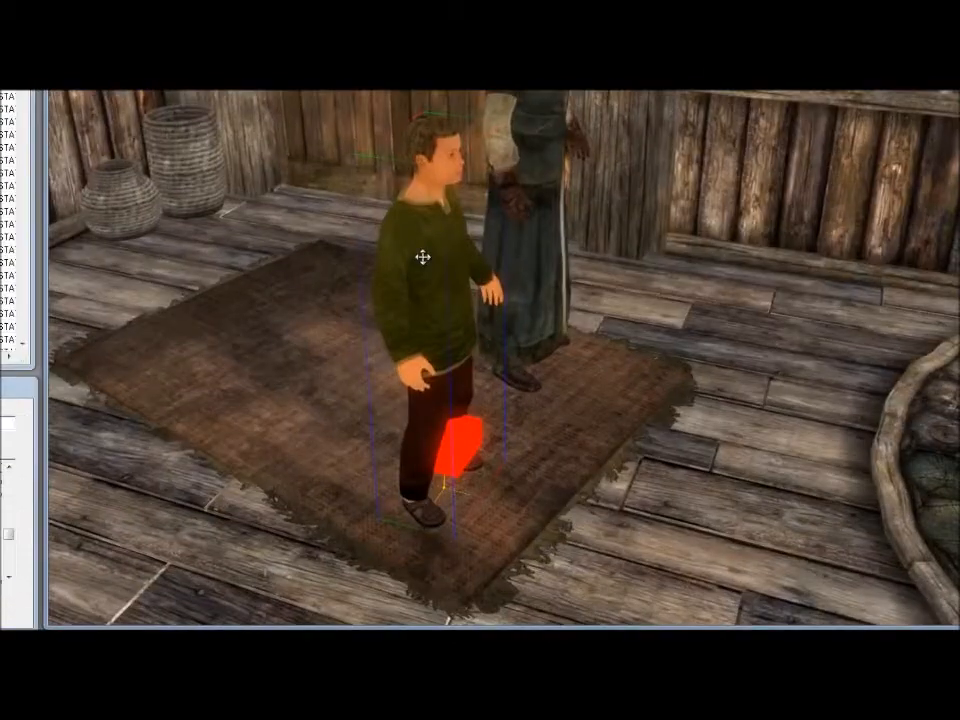
# Step: Survey the rest of the mill interior by shifting the view from the child towards the dining table
pyautogui.moveTo(423, 257)
pyautogui.mouseDown(button='middle')
pyautogui.moveTo(425, 270)
pyautogui.moveTo(461, 262)
pyautogui.moveTo(449, 248)
pyautogui.moveTo(405, 262)
pyautogui.moveTo(446, 259)
pyautogui.moveTo(437, 246)
pyautogui.mouseUp(button='middle')
pyautogui.scroll(-6, 568, 235)
pyautogui.keyDown('shift'); pyautogui.moveTo(568, 240); pyautogui.dragTo(508, 283, button='middle'); pyautogui.keyUp('shift')
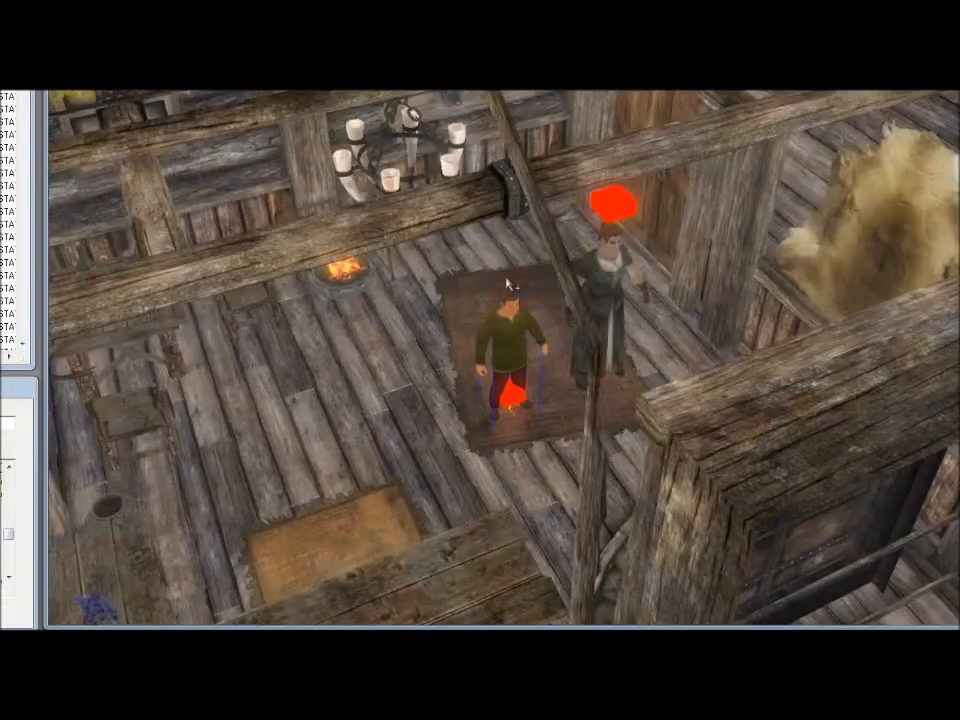
pyautogui.moveTo(360, 296); pyautogui.dragTo(381, 291, button='middle')
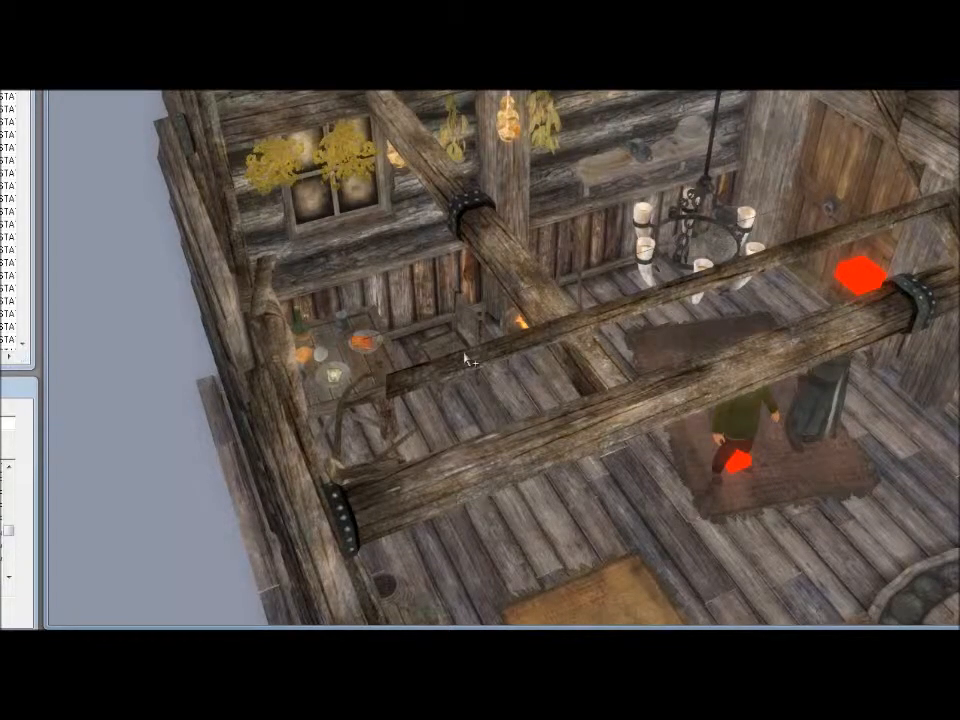
# Step: Centre the view on the cooked salmon on the dining table and inspect it close up and from a distance
pyautogui.press('c')
pyautogui.keyDown('shift'); pyautogui.moveTo(466, 355); pyautogui.dragTo(487, 400, button='middle'); pyautogui.keyUp('shift')
pyautogui.scroll(-15, 488, 349)
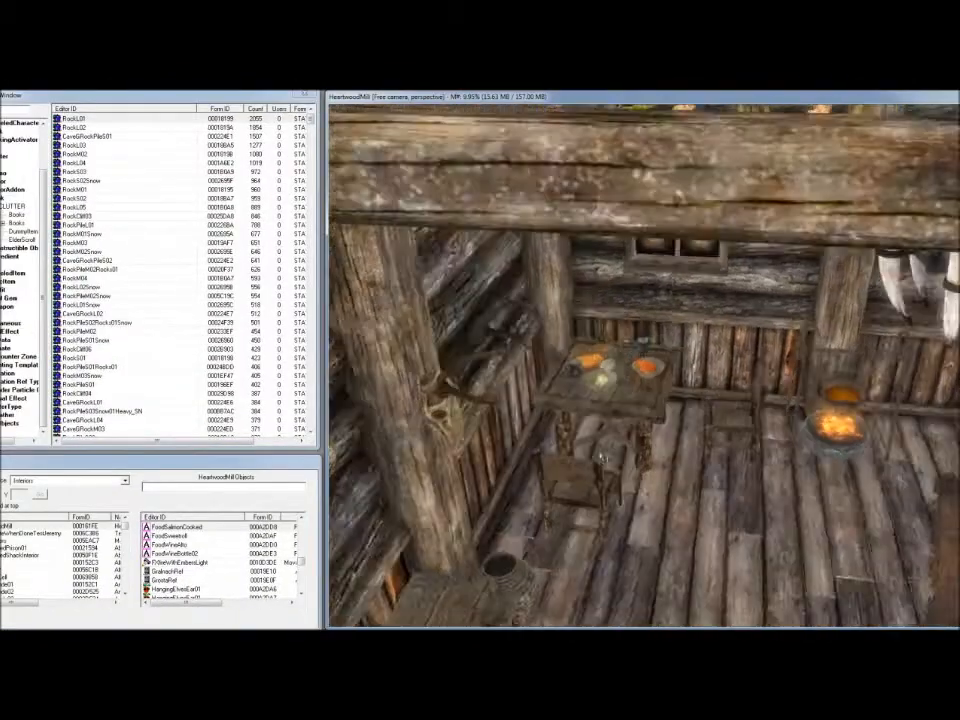
pyautogui.keyDown('shift'); pyautogui.moveTo(600, 455); pyautogui.dragTo(590, 458, button='middle'); pyautogui.keyUp('shift')
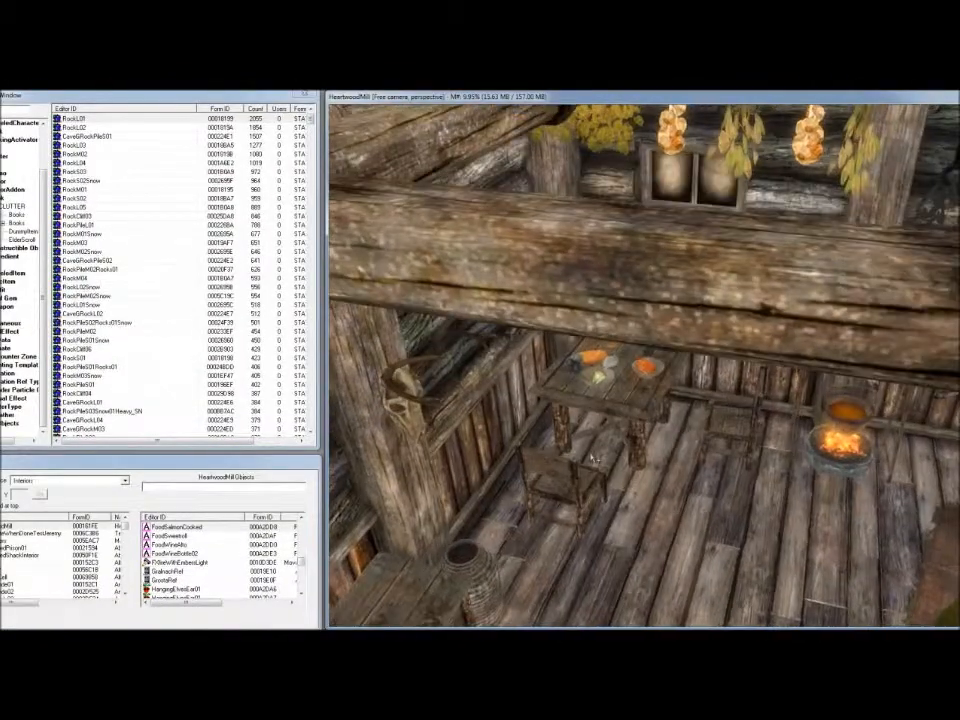
pyautogui.keyDown('shift'); pyautogui.moveTo(595, 453); pyautogui.dragTo(595, 453, button='middle'); pyautogui.keyUp('shift')
pyautogui.press('c')
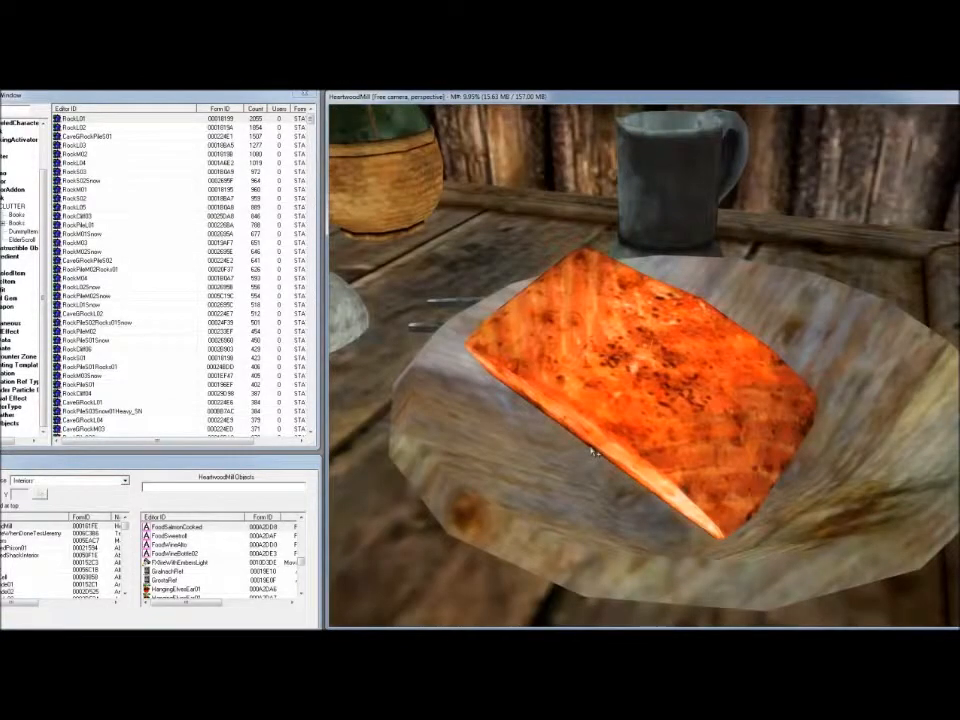
pyautogui.scroll(-3, 684, 384)
pyautogui.scroll(4, 684, 384)
pyautogui.scroll(-2, 683, 384)
pyautogui.scroll(2, 684, 384)
pyautogui.scroll(-5, 684, 384)
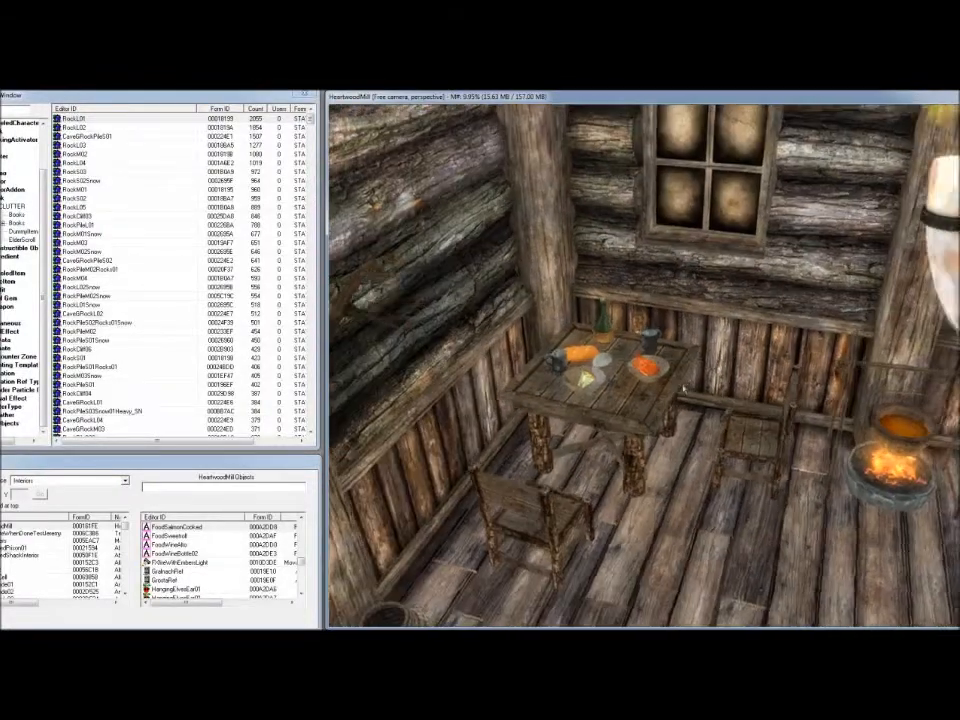
# Step: Select the wooden counter beside the barrel and view it and the neighbouring furniture from different angles
pyautogui.keyDown('shift'); pyautogui.moveTo(684, 384); pyautogui.dragTo(623, 394, button='middle'); pyautogui.keyUp('shift')
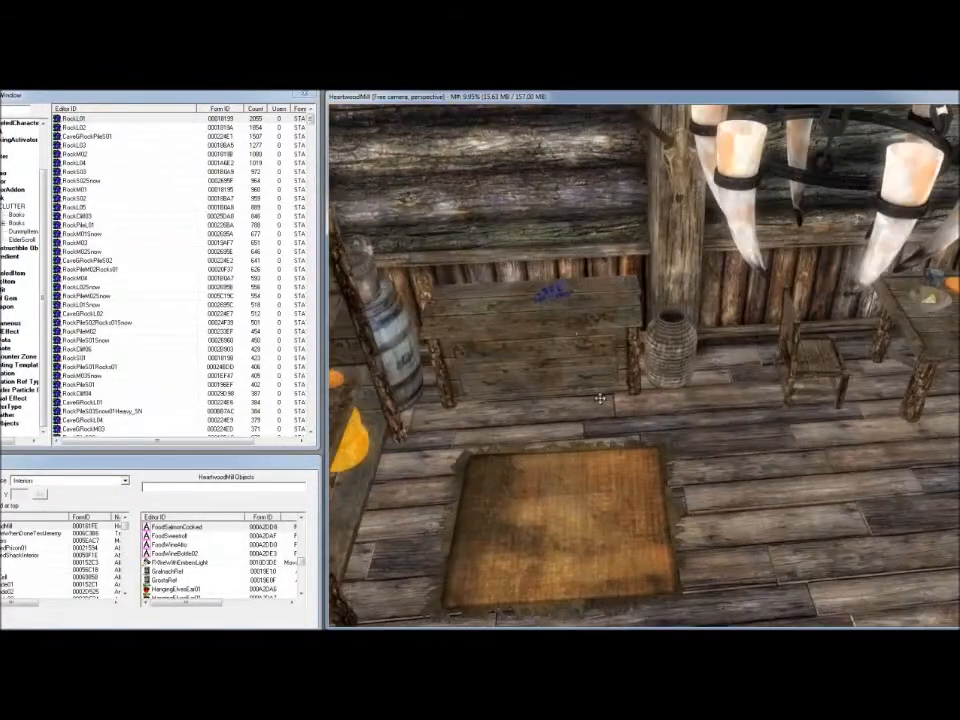
pyautogui.click(569, 331)
pyautogui.keyDown('shift'); pyautogui.moveTo(569, 331); pyautogui.dragTo(526, 323, button='middle'); pyautogui.keyUp('shift')
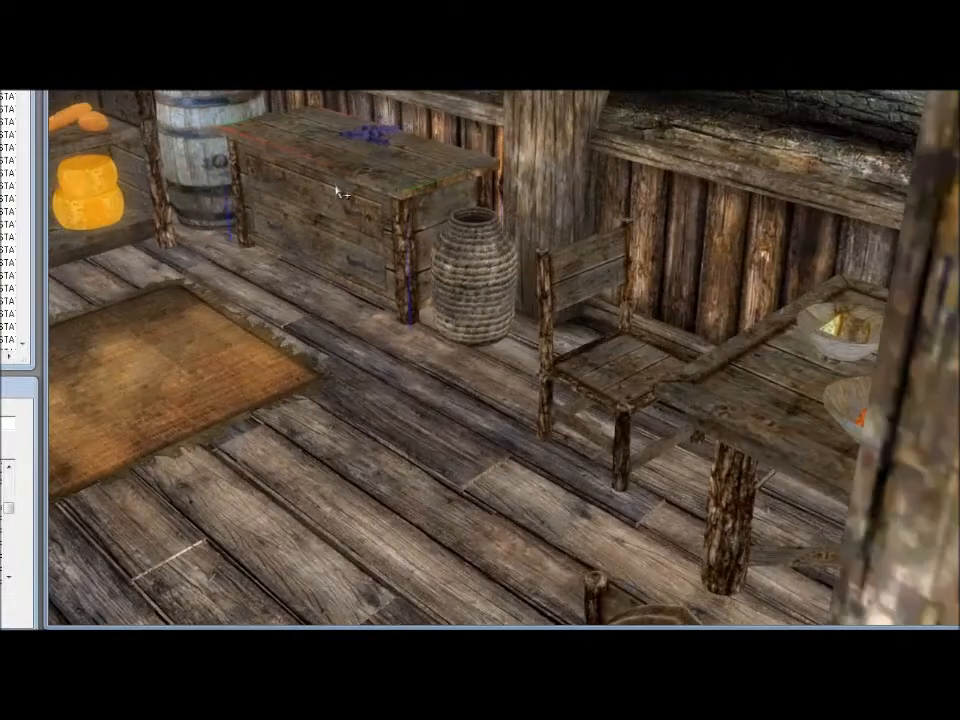
pyautogui.moveTo(337, 191); pyautogui.dragTo(381, 221, button='middle')
pyautogui.keyDown('shift'); pyautogui.moveTo(490, 280); pyautogui.dragTo(433, 287, button='middle'); pyautogui.keyUp('shift')
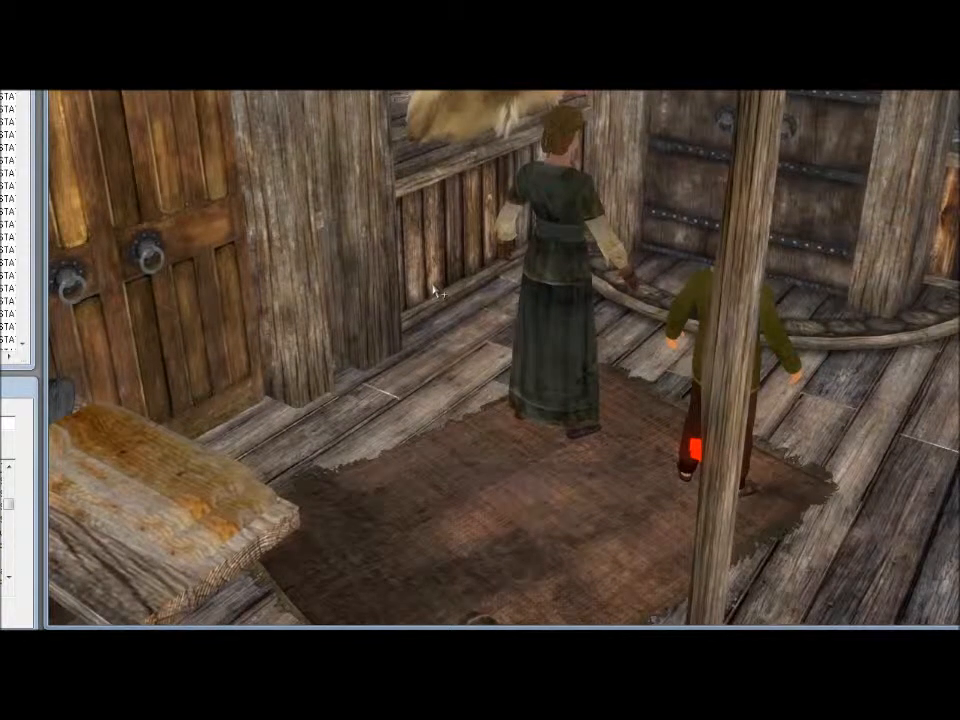
# Step: Select a structural corner piece of the room and survey the mill from the characters across to the cooking fire
pyautogui.click(559, 274)
pyautogui.moveTo(565, 274); pyautogui.dragTo(414, 289, button='middle')
pyautogui.moveTo(254, 302); pyautogui.dragTo(360, 319, button='middle')
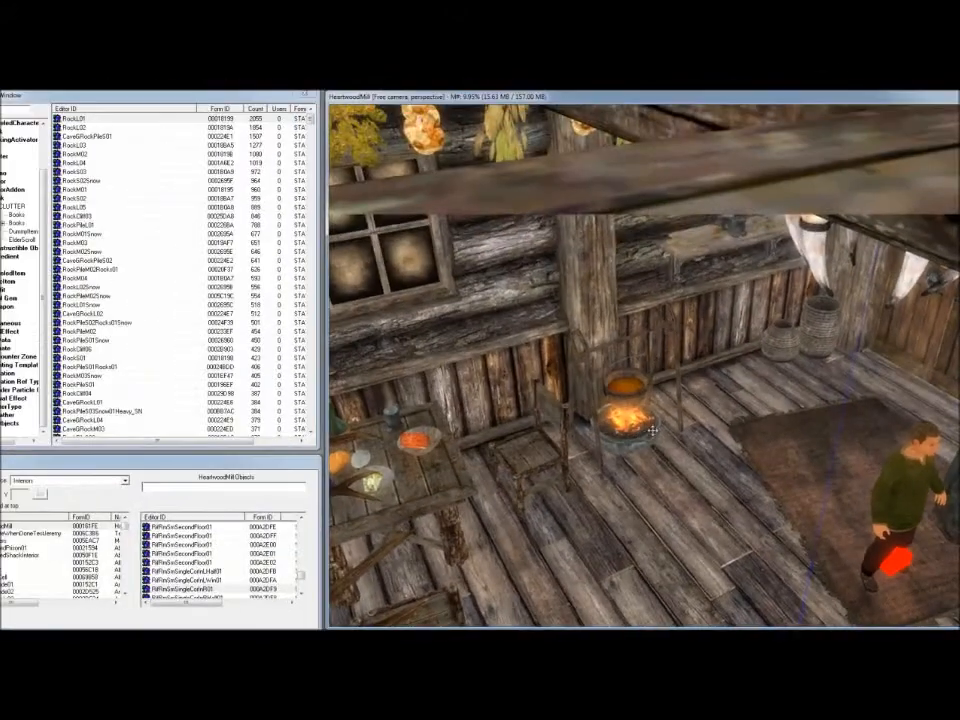
pyautogui.scroll(-3, 537, 290)
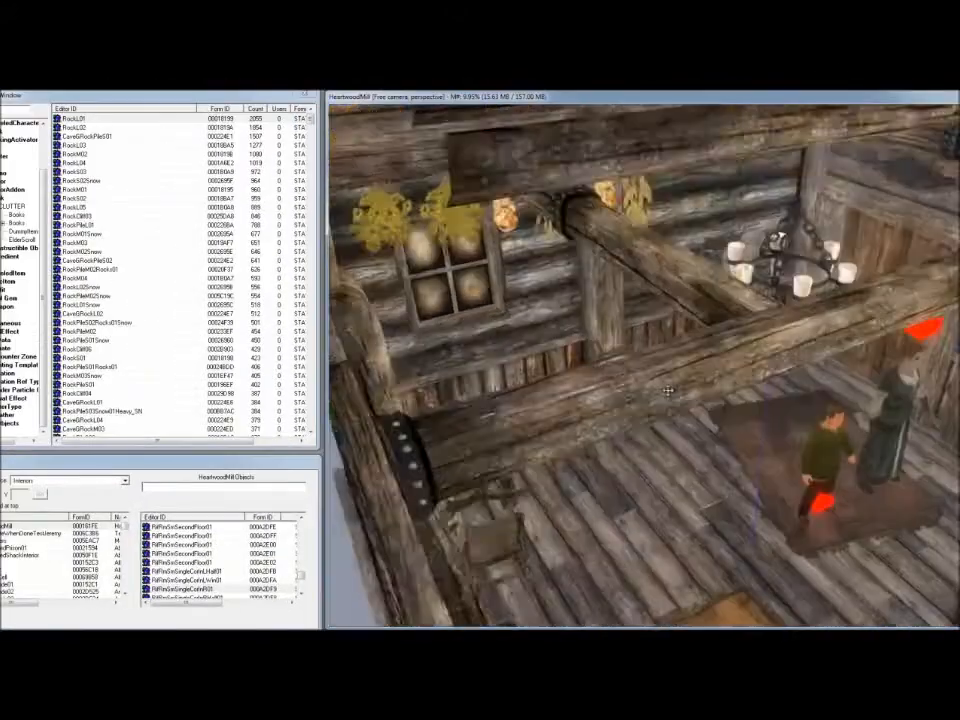
pyautogui.scroll(-4, 670, 394)
pyautogui.moveTo(740, 438); pyautogui.dragTo(638, 497, button='middle')
# Step: Select the tall basket beside the wooden doors, rotate it freely around its axes, and switch to the move gizmo
pyautogui.click(619, 446)
pyautogui.scroll(4, 619, 458)
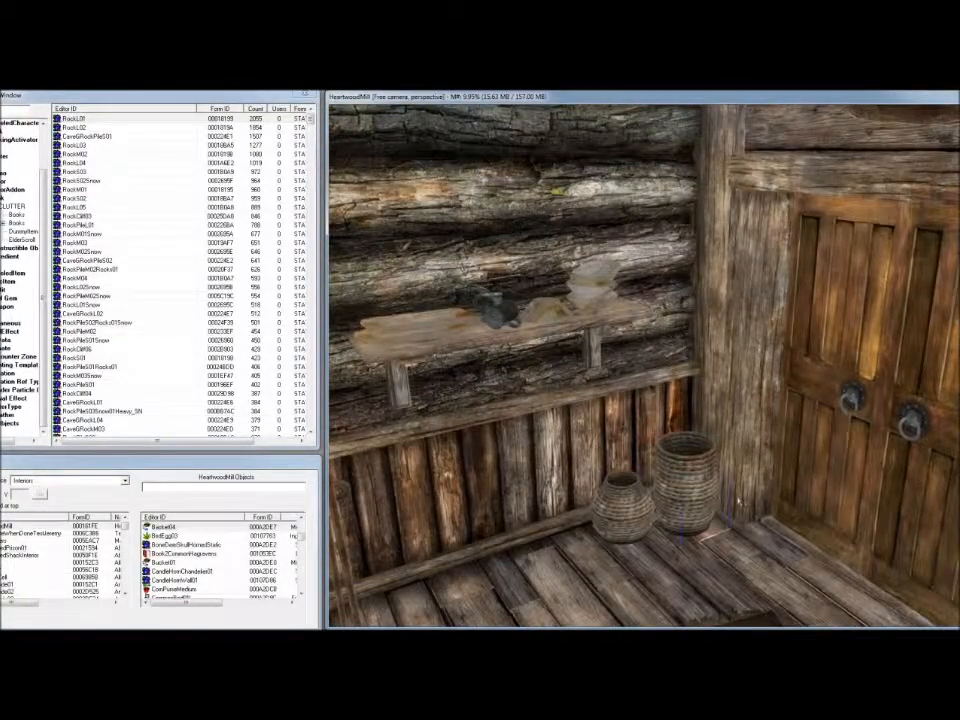
pyautogui.press('w')
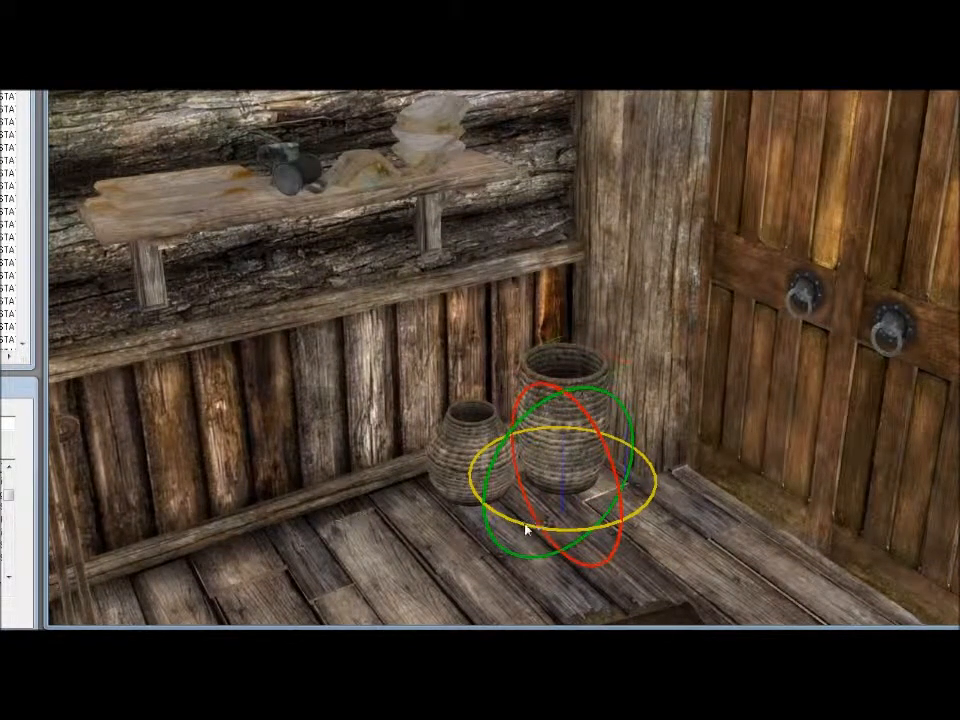
pyautogui.moveTo(617, 538); pyautogui.dragTo(515, 530)
pyautogui.moveTo(599, 447)
pyautogui.mouseDown()
pyautogui.moveTo(604, 464)
pyautogui.moveTo(609, 432)
pyautogui.moveTo(611, 445)
pyautogui.mouseUp()
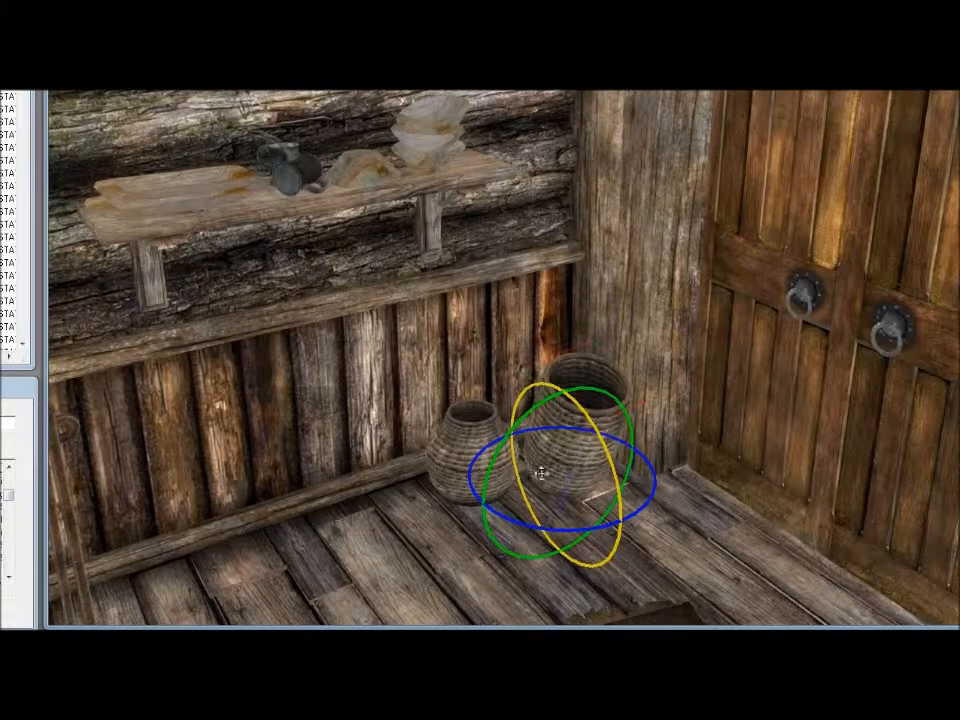
pyautogui.moveTo(522, 442)
pyautogui.mouseDown()
pyautogui.moveTo(512, 437)
pyautogui.moveTo(510, 446)
pyautogui.moveTo(521, 422)
pyautogui.mouseUp()
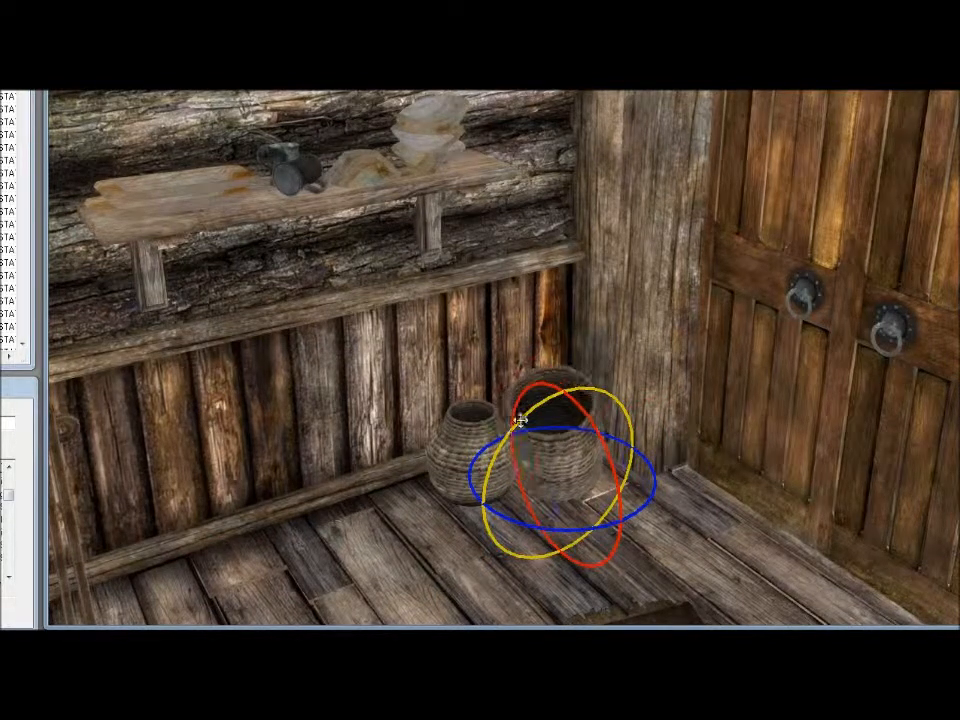
pyautogui.moveTo(638, 497); pyautogui.dragTo(549, 497)
pyautogui.press('w')
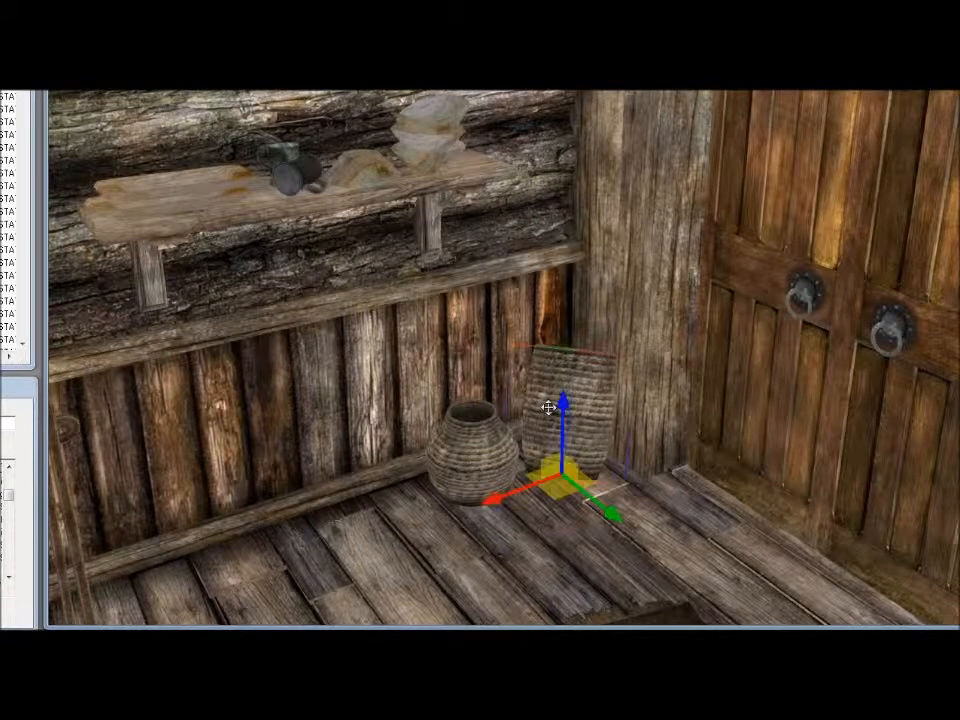
# Step: Raise the tall basket beside the wooden doors above the floor and rotate it freely in several directions
pyautogui.moveTo(555, 402); pyautogui.dragTo(590, 293)
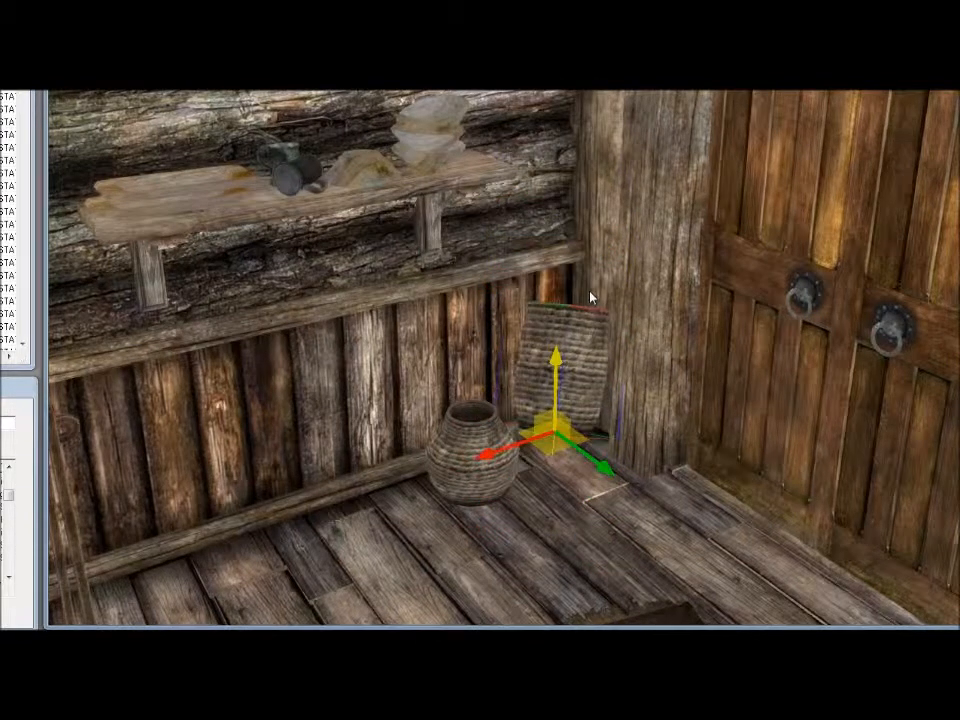
pyautogui.moveTo(573, 387); pyautogui.dragTo(630, 392, button='right')
pyautogui.press('w')
pyautogui.moveTo(568, 410); pyautogui.dragTo(600, 412, button='right')
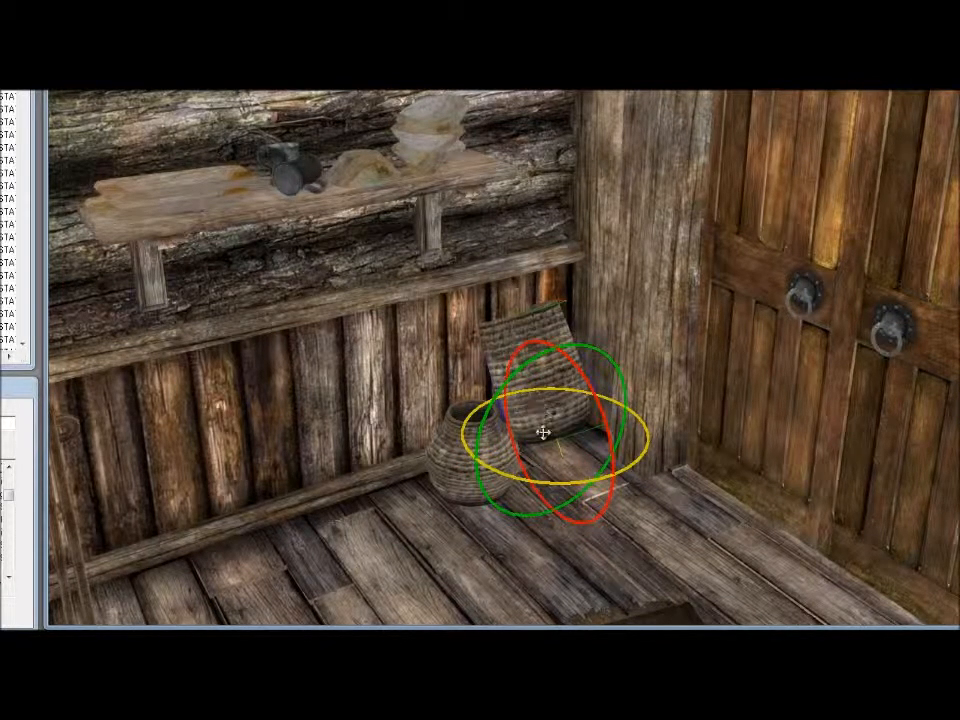
pyautogui.moveTo(544, 433); pyautogui.dragTo(672, 445, button='right')
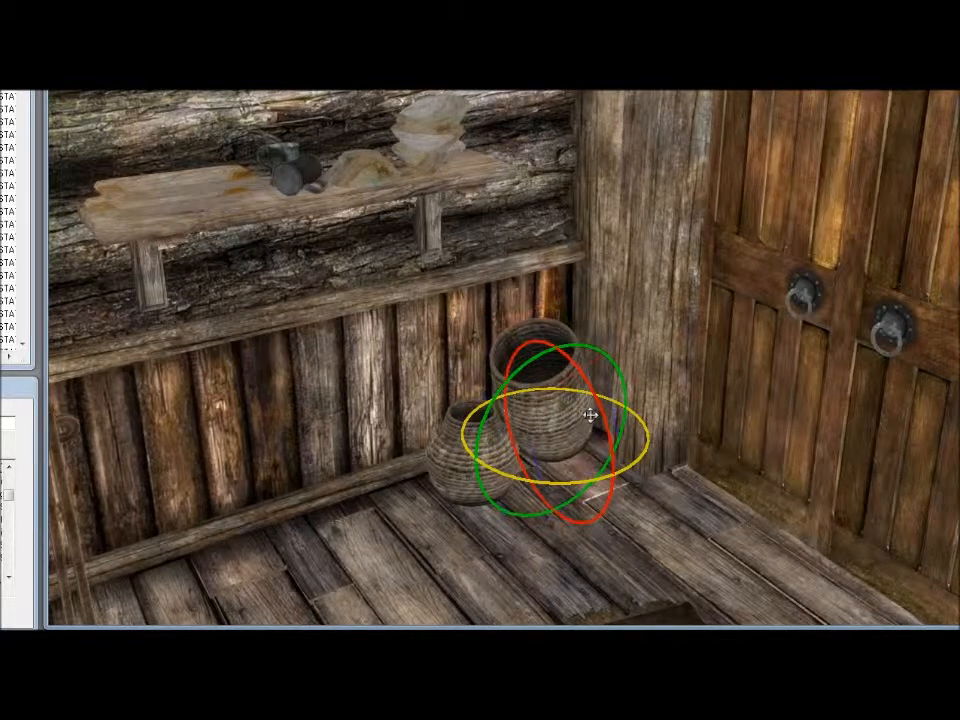
pyautogui.moveTo(549, 420); pyautogui.dragTo(467, 317, button='right')
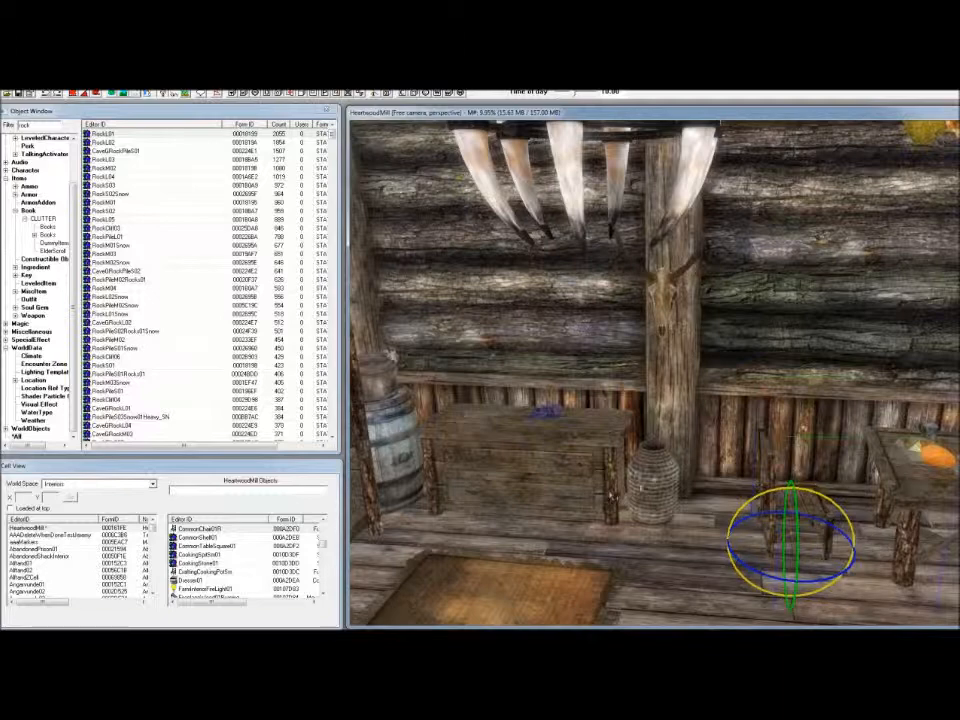
# Step: Turn the view towards the food shelf and list the clutter books in the Object Window filtered by "book"
pyautogui.click(644, 487)
pyautogui.keyDown('shift'); pyautogui.moveTo(644, 487); pyautogui.dragTo(630, 506, button='middle'); pyautogui.keyUp('shift')
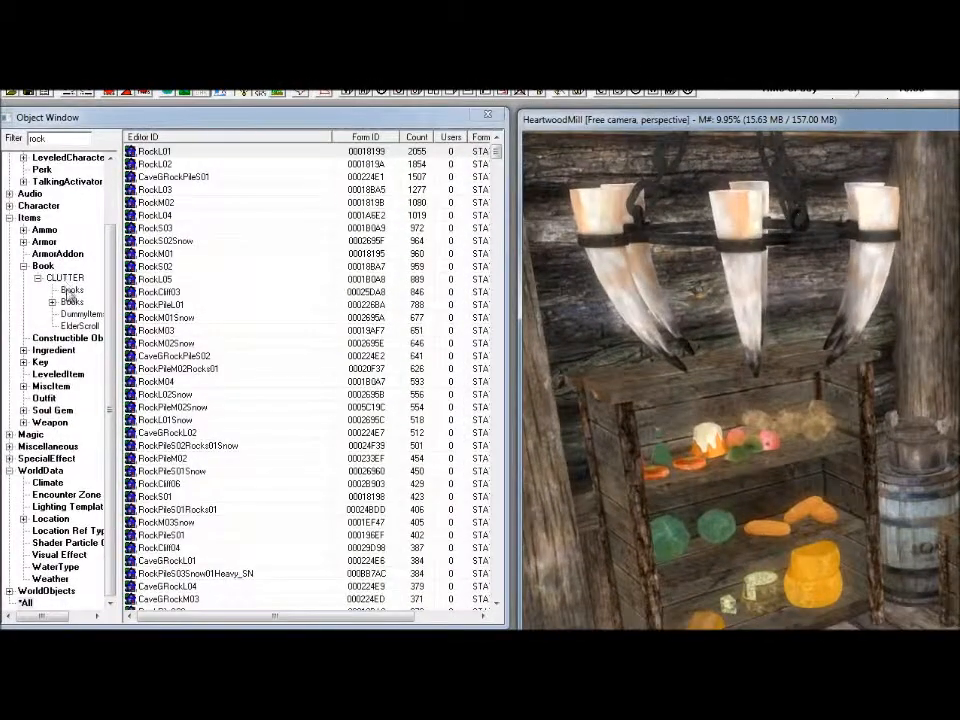
pyautogui.click(71, 290)
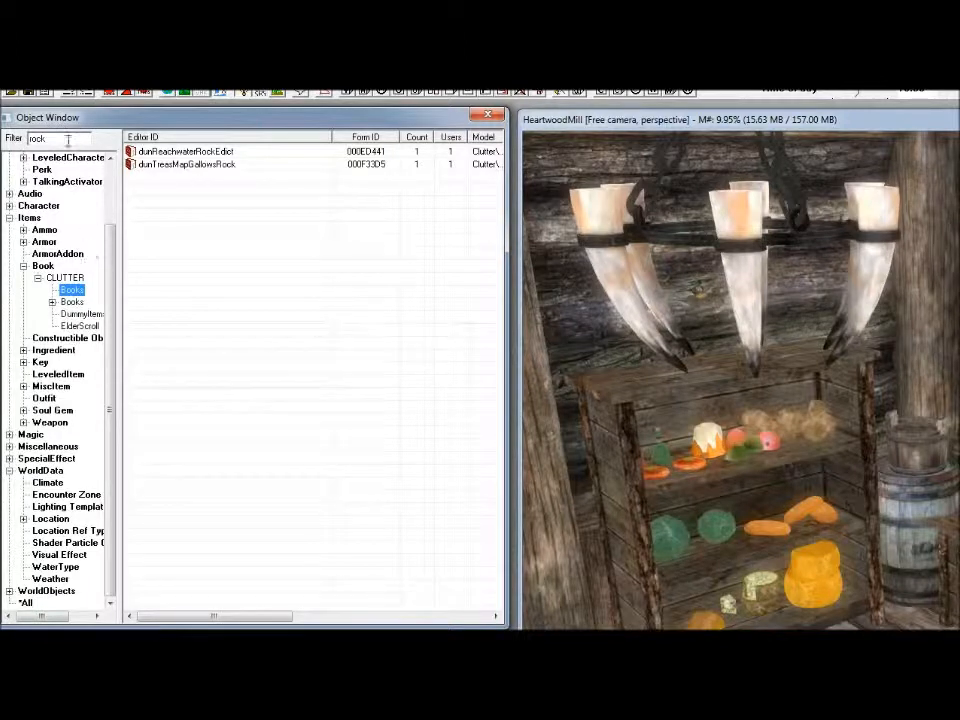
pyautogui.moveTo(68, 140); pyautogui.dragTo(20, 139)
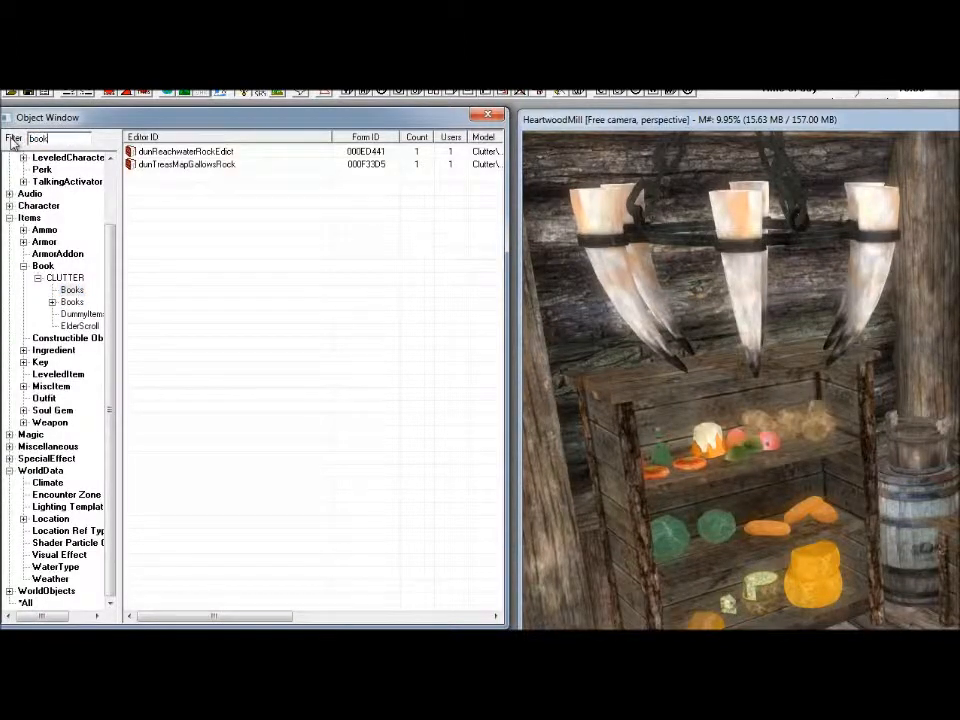
pyautogui.click(168, 202)
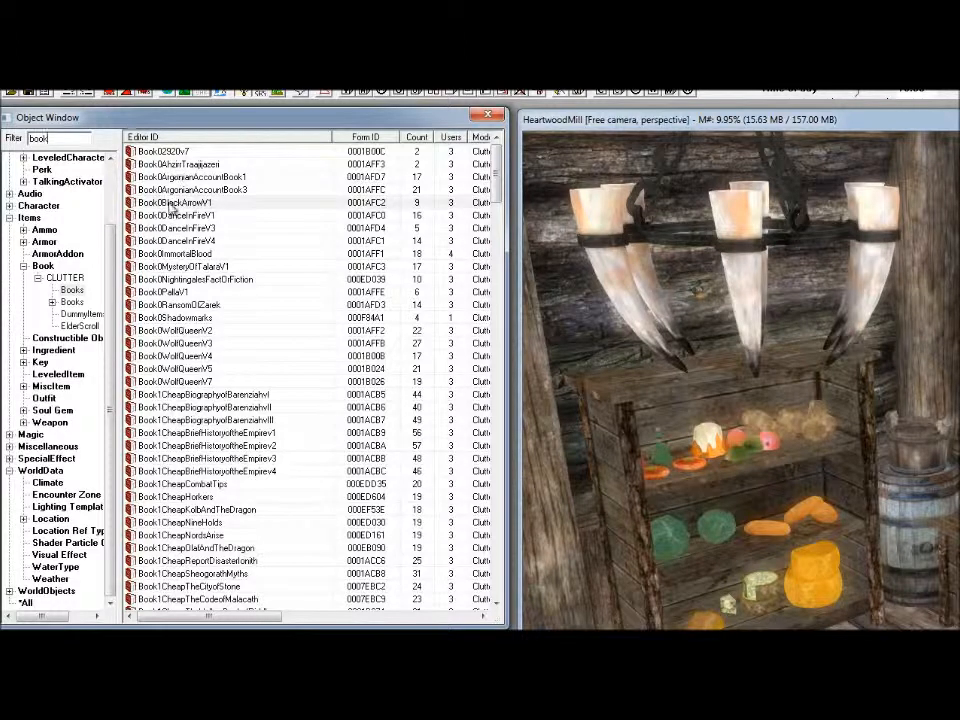
# Step: Place Book0WolfQueenV2 in the HeartwoodMill cell and position it on the rug in front of the food shelf
pyautogui.click(152, 330)
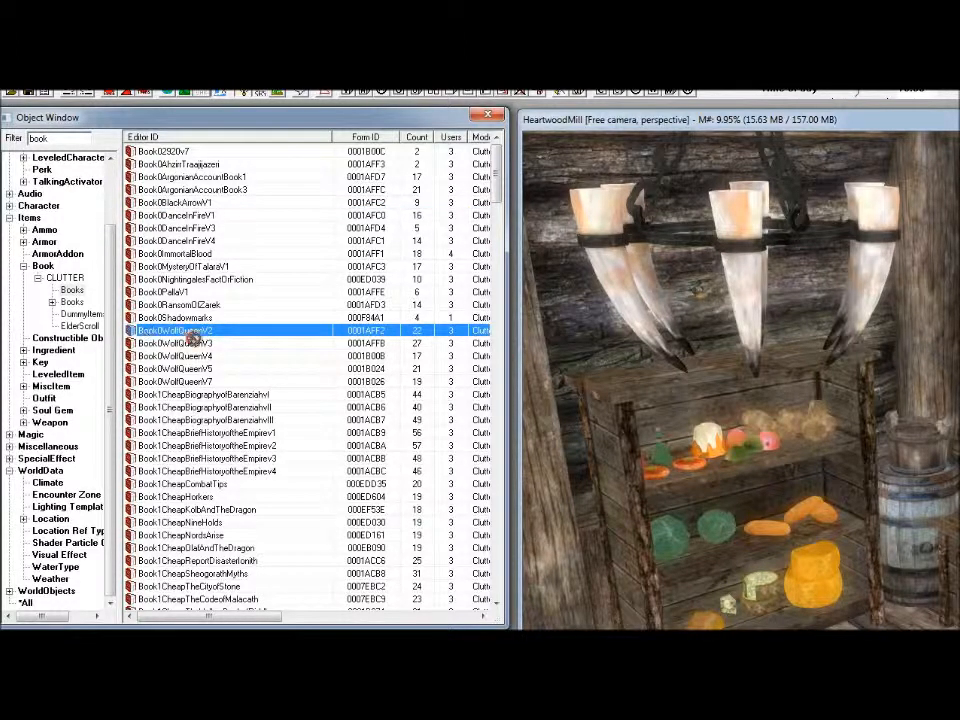
pyautogui.moveTo(152, 330); pyautogui.dragTo(700, 292)
pyautogui.click(165, 356)
pyautogui.click(164, 331)
pyautogui.moveTo(153, 331); pyautogui.dragTo(608, 423)
pyautogui.moveTo(667, 473); pyautogui.dragTo(587, 522)
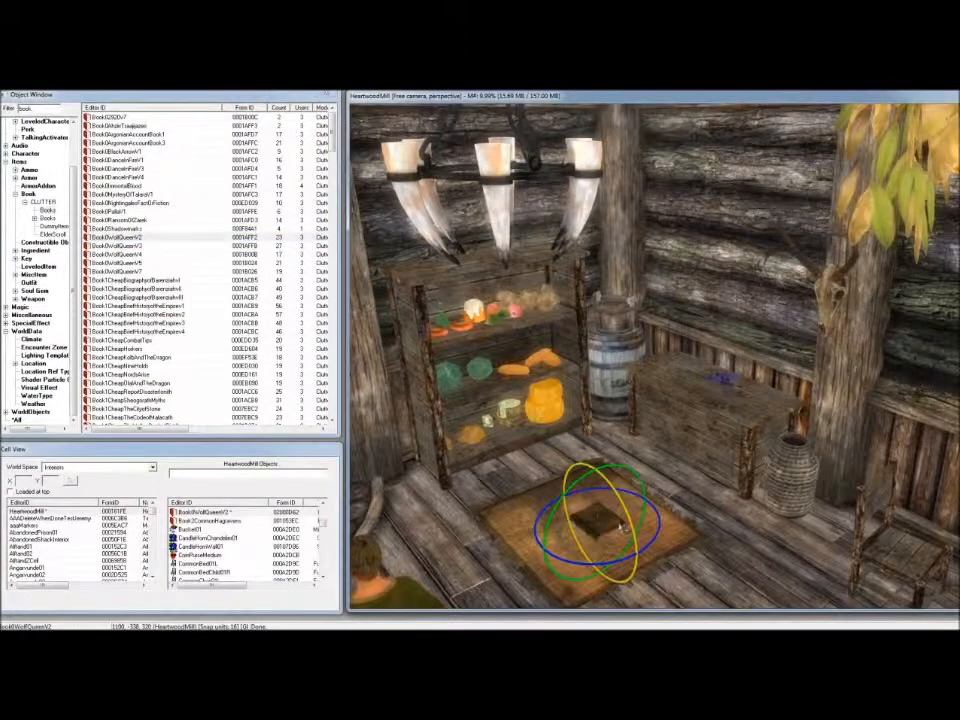
# Step: Centre the view on the placed book for a close-up and show its move gizmo
pyautogui.moveTo(621, 527); pyautogui.dragTo(619, 517, button='middle')
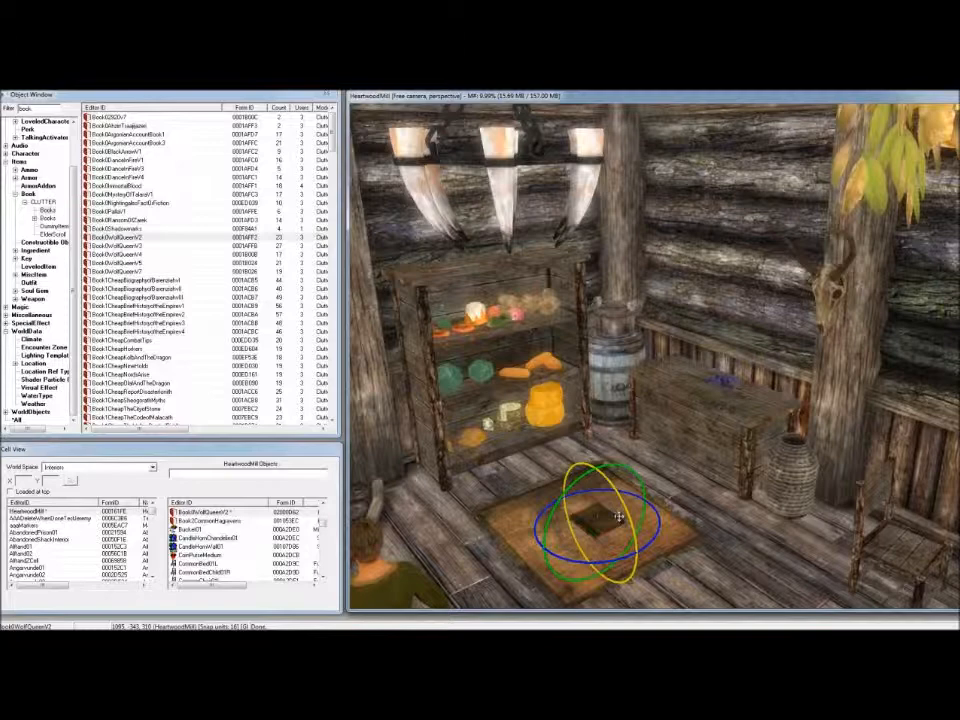
pyautogui.press('c')
pyautogui.moveTo(620, 520); pyautogui.dragTo(606, 529, button='middle')
pyautogui.press('w')
pyautogui.press('e')
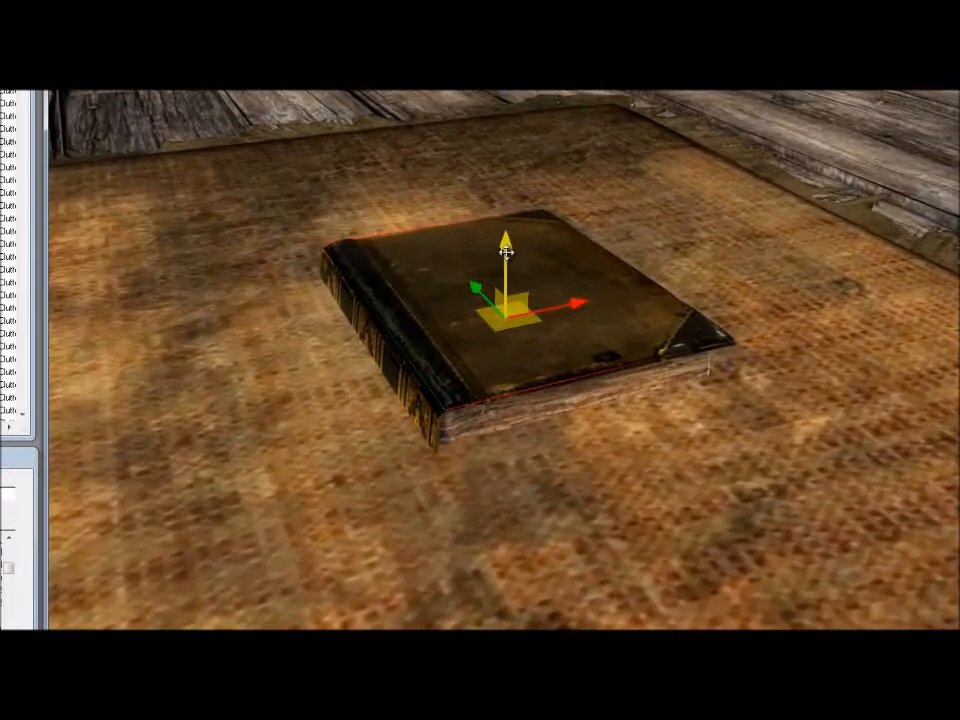
# Step: Raise the book high above the rug along its vertical axis and drop it to the surface below
pyautogui.moveTo(656, 309); pyautogui.dragTo(657, 295)
pyautogui.moveTo(507, 250)
pyautogui.mouseDown()
pyautogui.moveTo(515, 150)
pyautogui.moveTo(505, 150)
pyautogui.moveTo(505, 225)
pyautogui.mouseUp()
pyautogui.moveTo(551, 184); pyautogui.dragTo(414, 193, button='middle')
pyautogui.moveTo(508, 207); pyautogui.dragTo(520, 137)
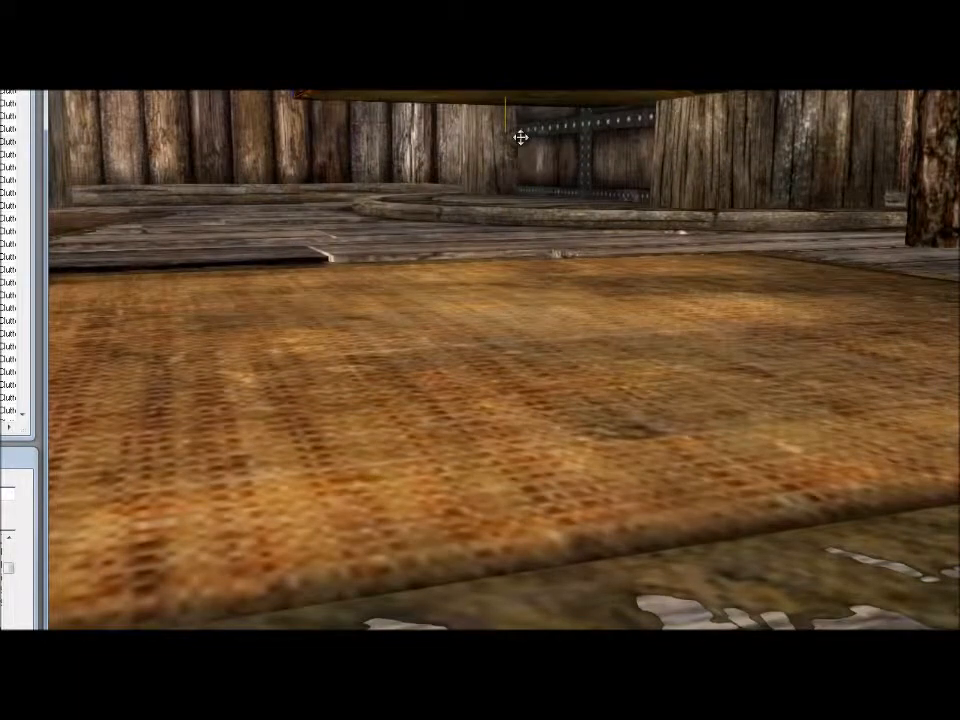
pyautogui.press('f')
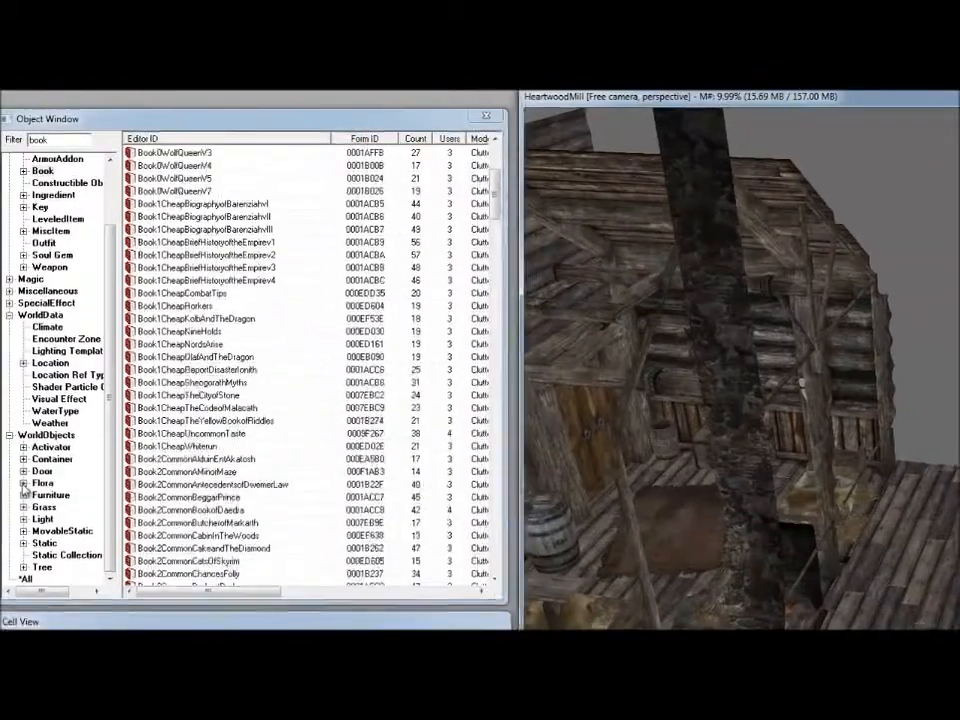
# Step: List the Dwemer furniture under the furniture world objects with the text filter cleared
pyautogui.click(23, 494)
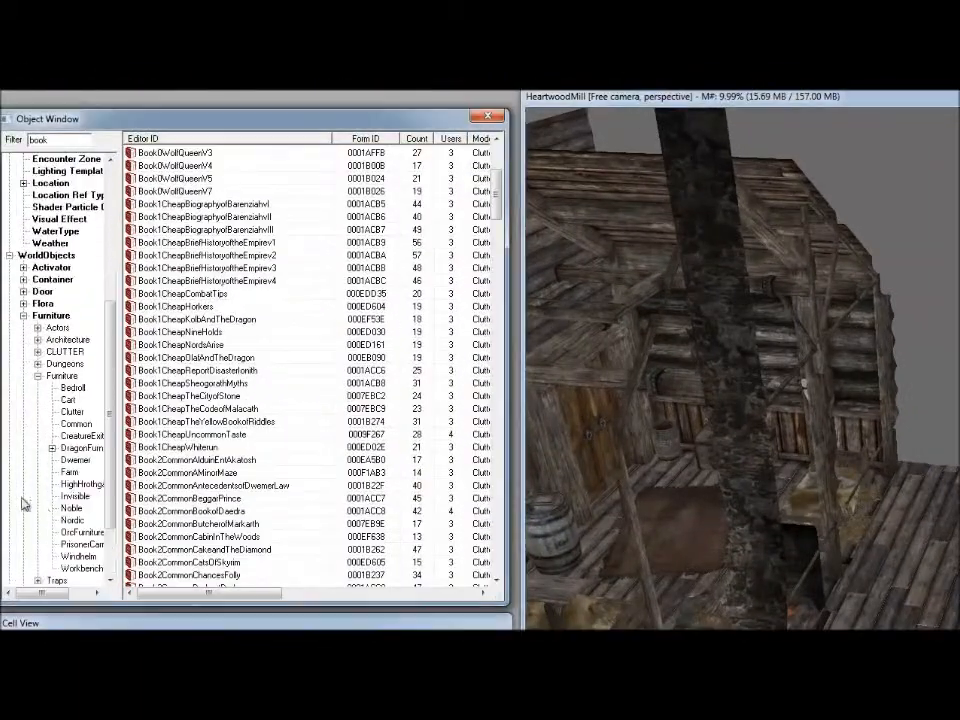
pyautogui.click(72, 461)
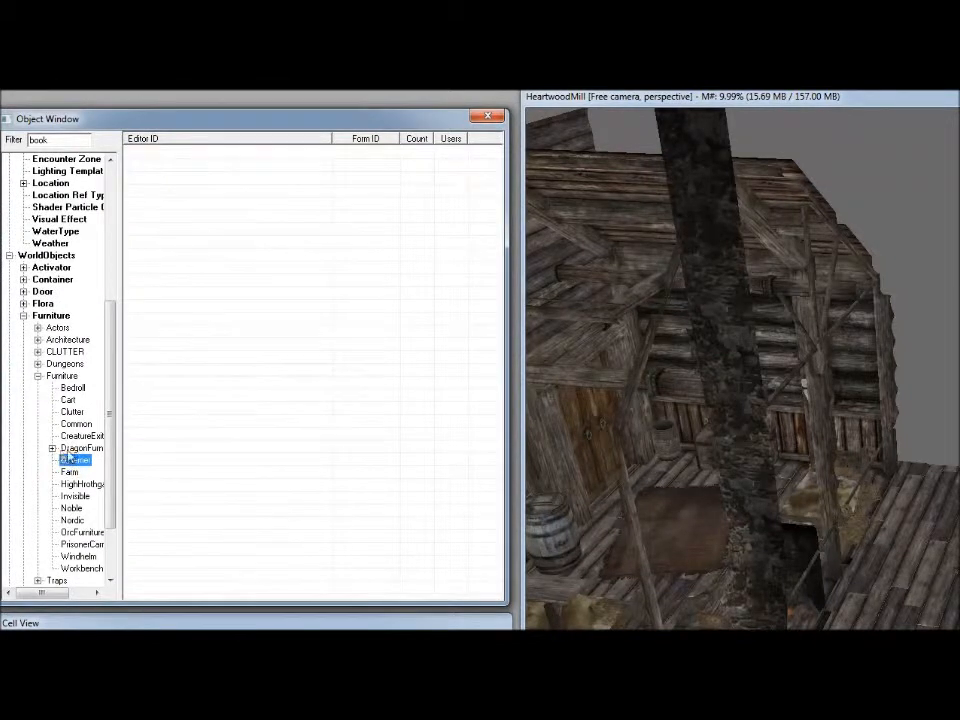
pyautogui.click(57, 139)
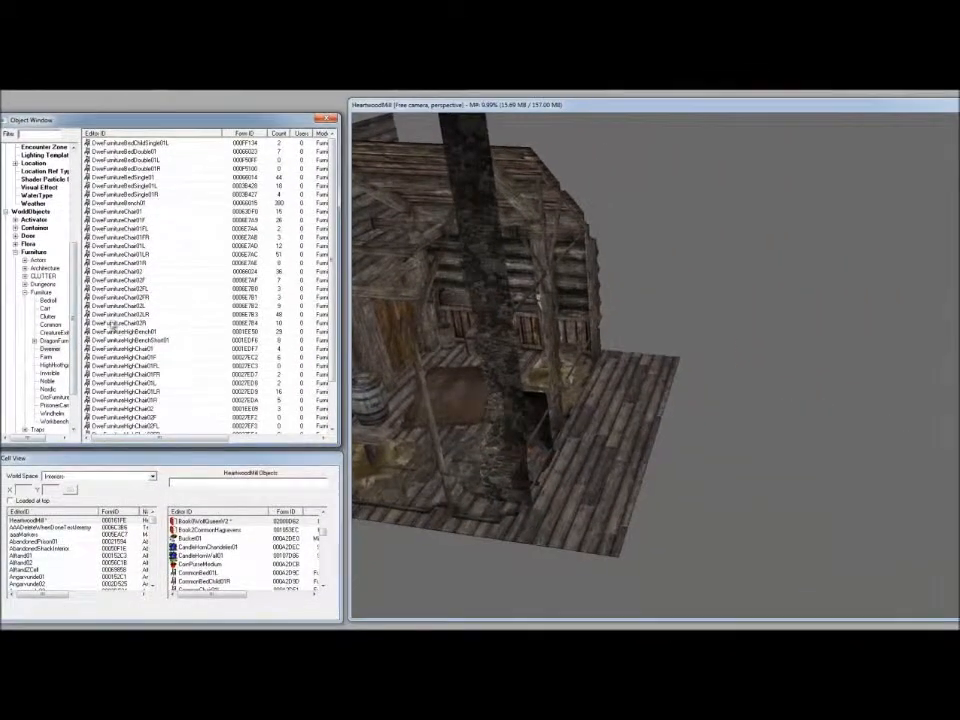
# Step: Place DweFurnitureChair02R on the open wooden floor outside the mill walls and view it up close
pyautogui.click(150, 421)
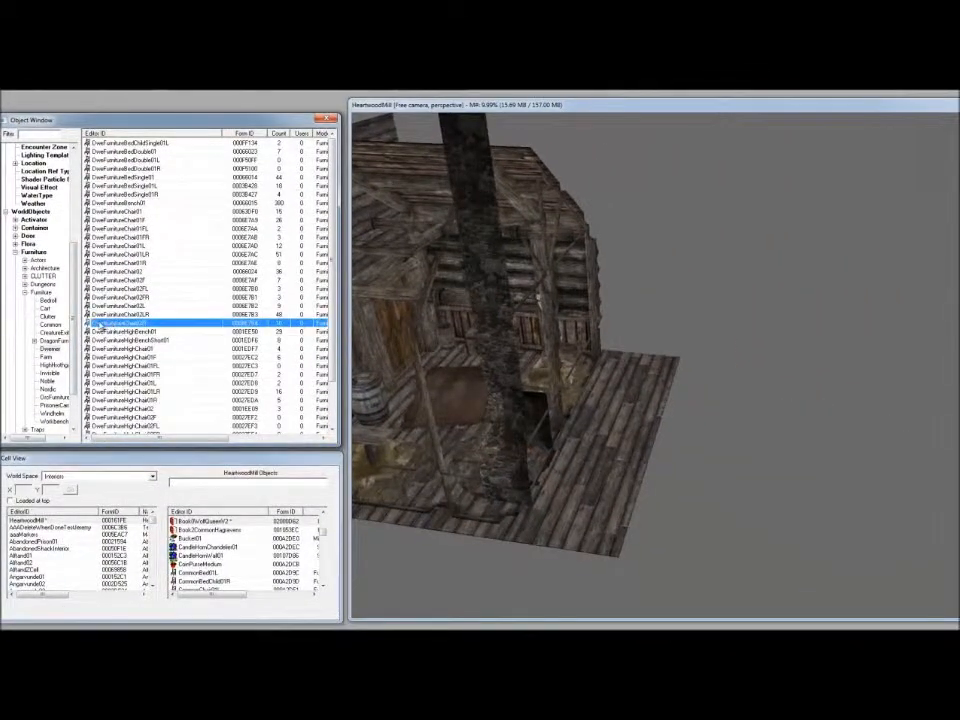
pyautogui.moveTo(624, 397); pyautogui.dragTo(631, 384)
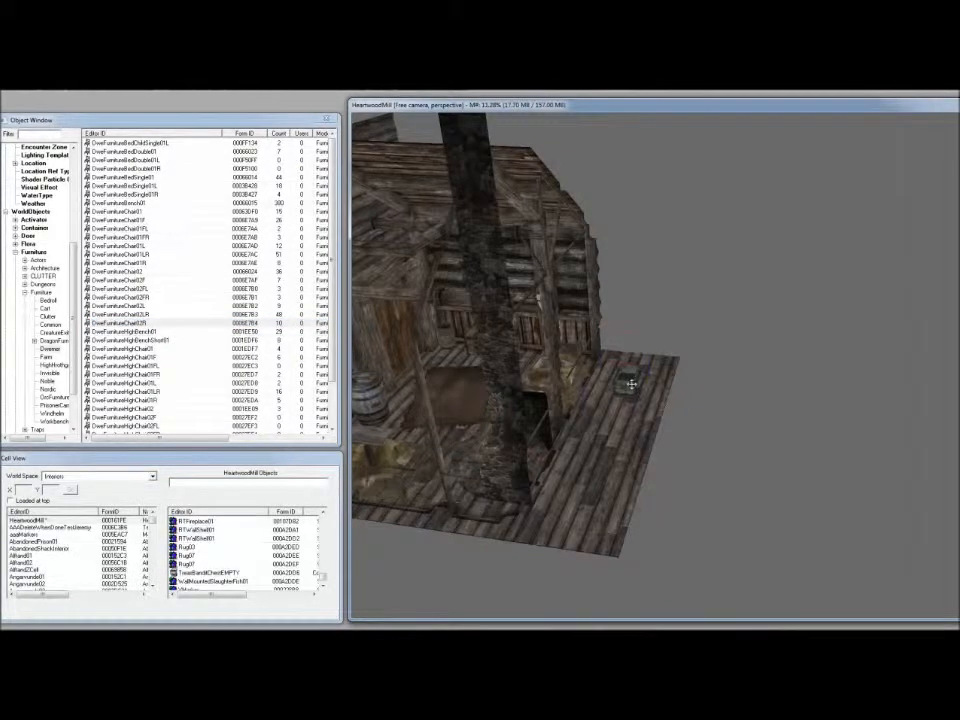
pyautogui.scroll(8, 631, 382)
pyautogui.moveTo(630, 380); pyautogui.dragTo(472, 385, button='middle')
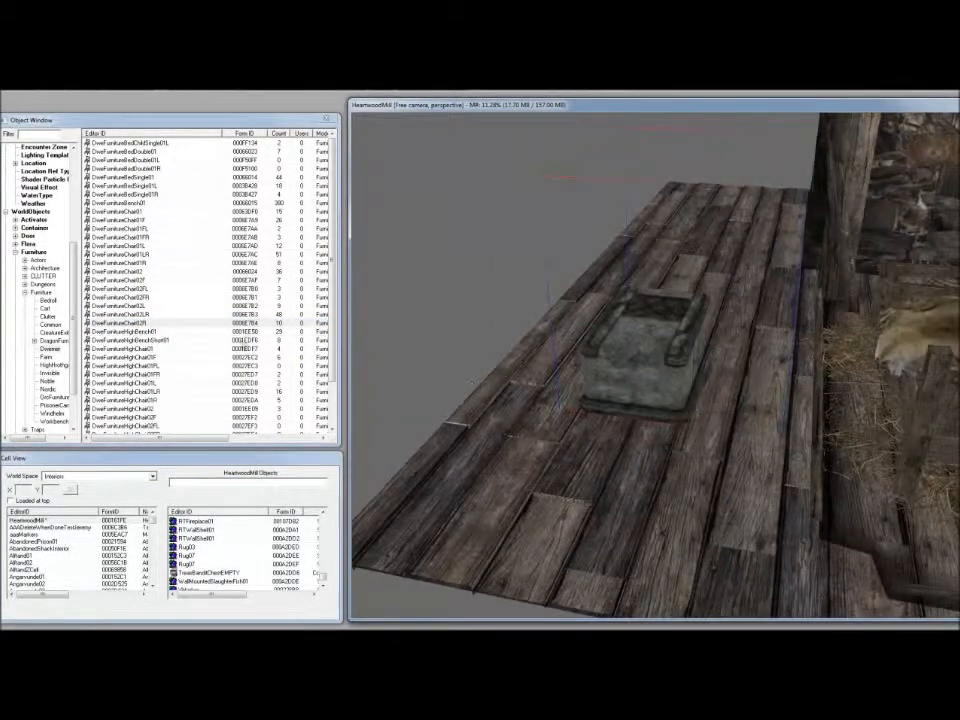
# Step: Place DweFurnitureHighBench01 beside the Dwemer chair on the open floor and view both from a distance
pyautogui.click(128, 332)
pyautogui.moveTo(390, 388); pyautogui.dragTo(528, 449)
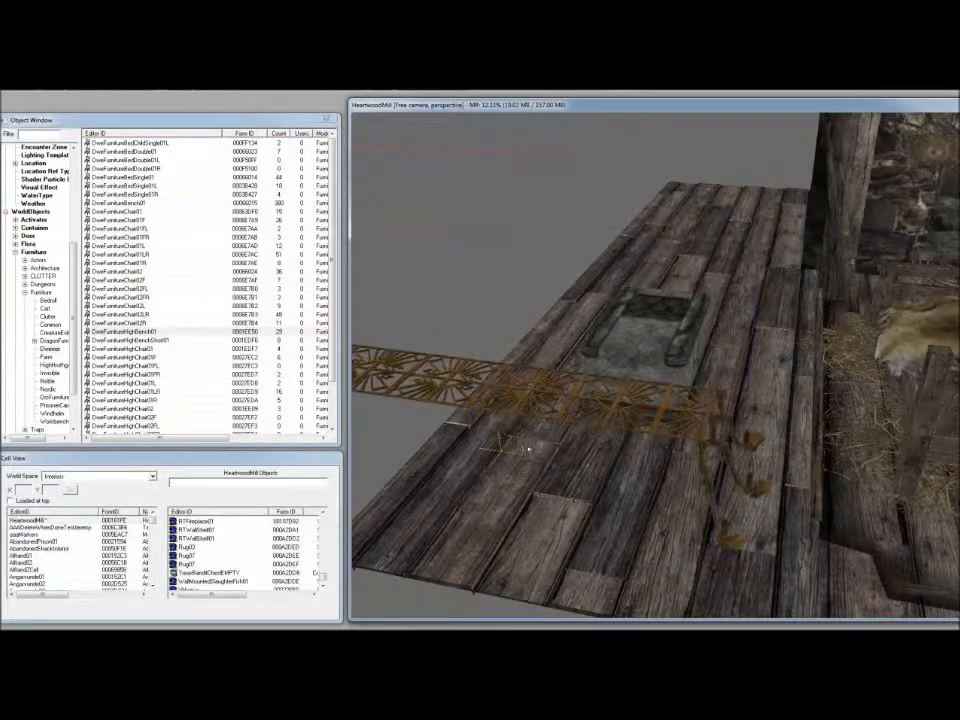
pyautogui.moveTo(492, 398); pyautogui.dragTo(779, 423, button='middle')
pyautogui.scroll(-5, 763, 393)
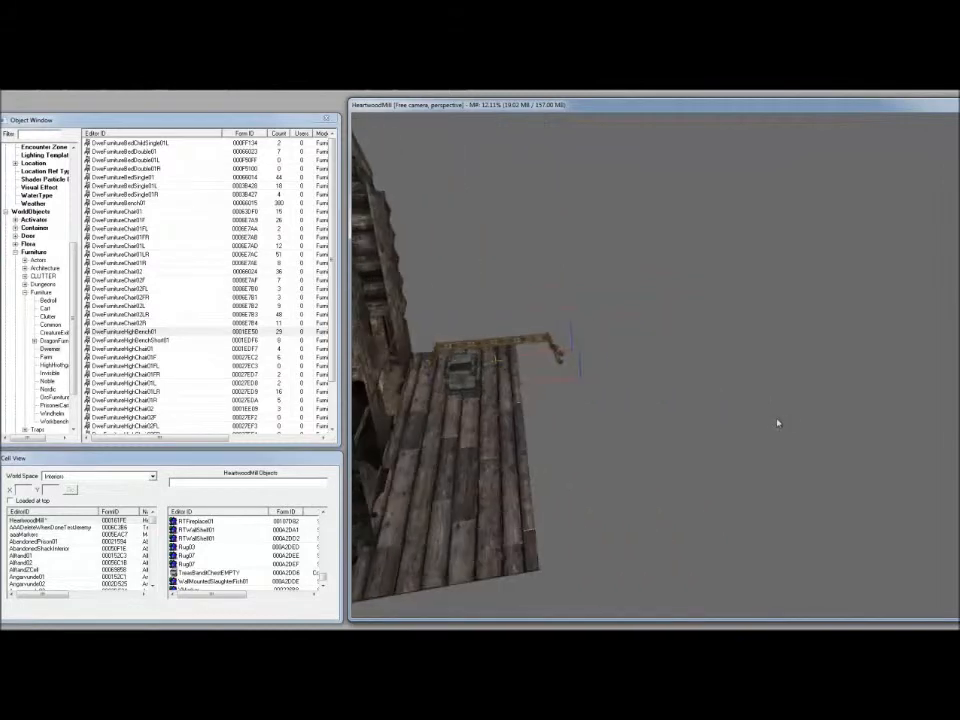
pyautogui.moveTo(496, 413); pyautogui.dragTo(539, 409, button='middle')
pyautogui.moveTo(638, 406); pyautogui.dragTo(516, 395, button='middle')
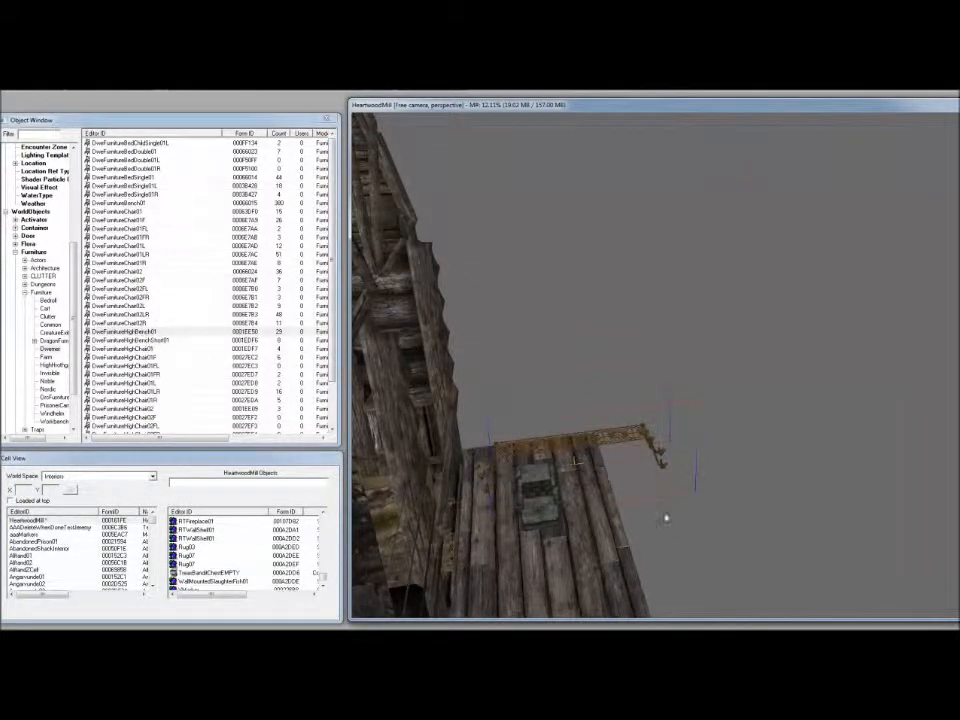
# Step: Open a preview of DweFurnitureHighBench01 and rotate the model to see the bench from the side
pyautogui.rightClick(130, 333)
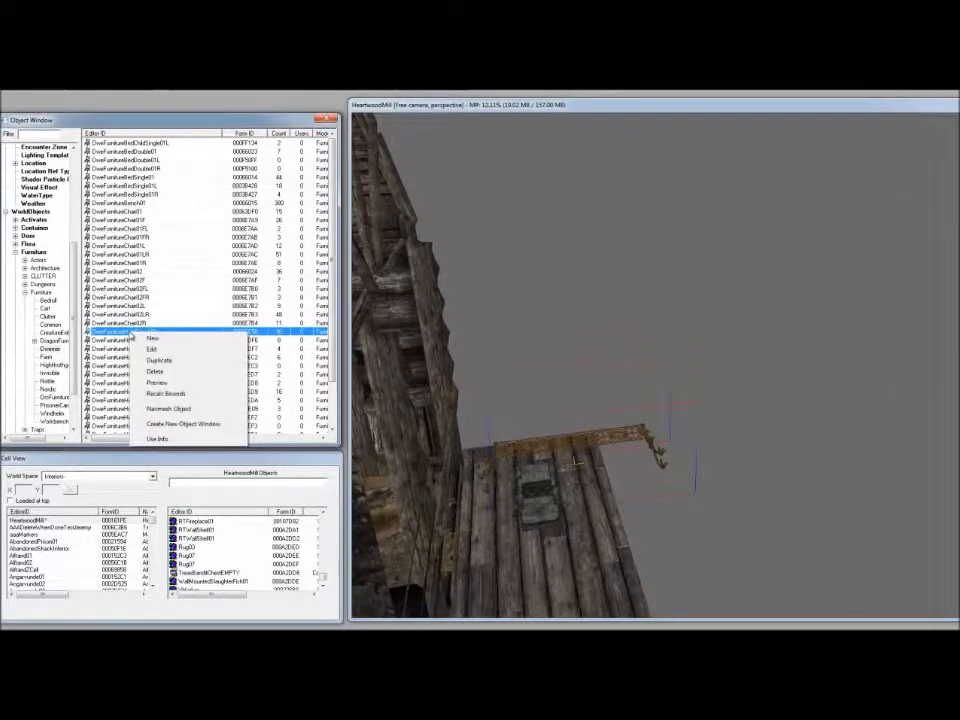
pyautogui.click(157, 382)
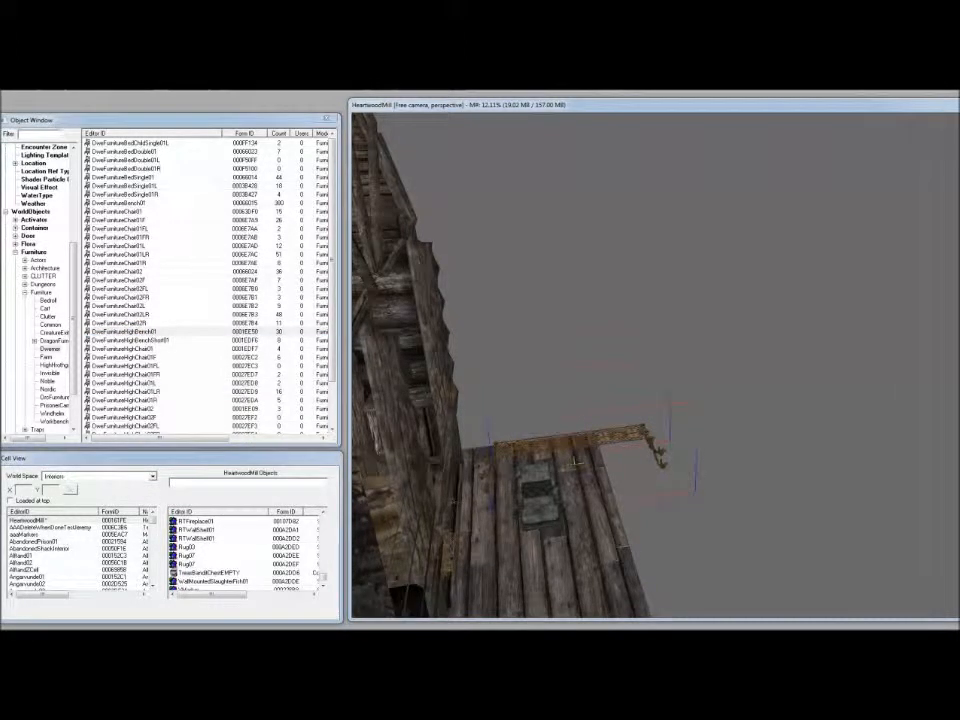
pyautogui.moveTo(363, 212); pyautogui.dragTo(555, 194)
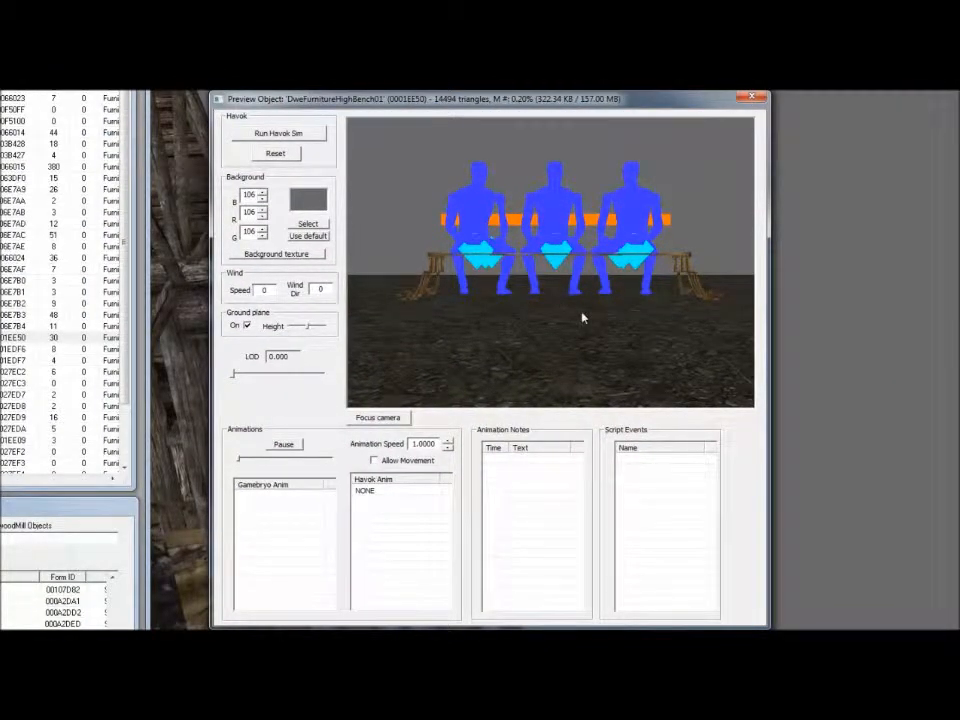
pyautogui.press('g')
pyautogui.press('p')
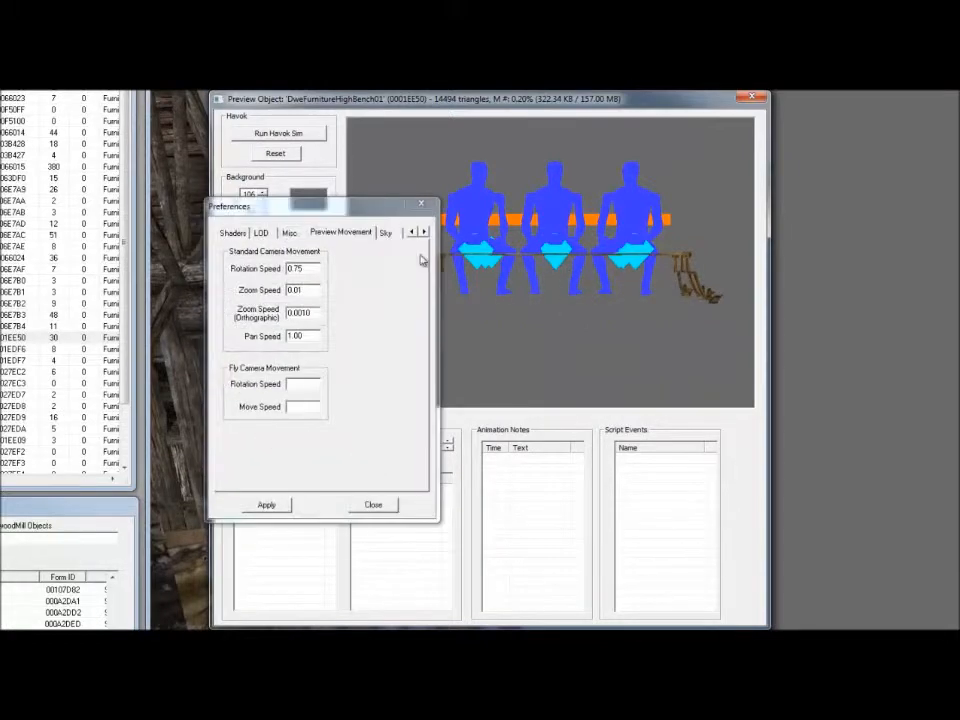
pyautogui.press('Escape')
pyautogui.moveTo(565, 280); pyautogui.dragTo(482, 302)
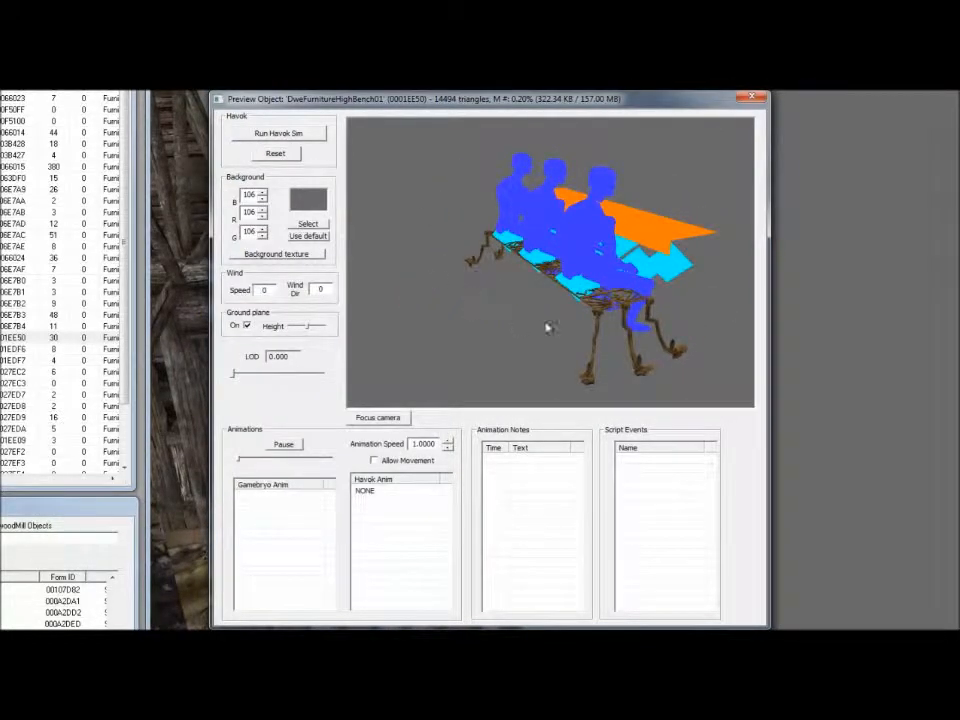
# Step: Turn off the ground plane in the preview and examine the high bench from the front and sides
pyautogui.click(247, 327)
pyautogui.click(247, 327)
pyautogui.moveTo(529, 336); pyautogui.dragTo(596, 360)
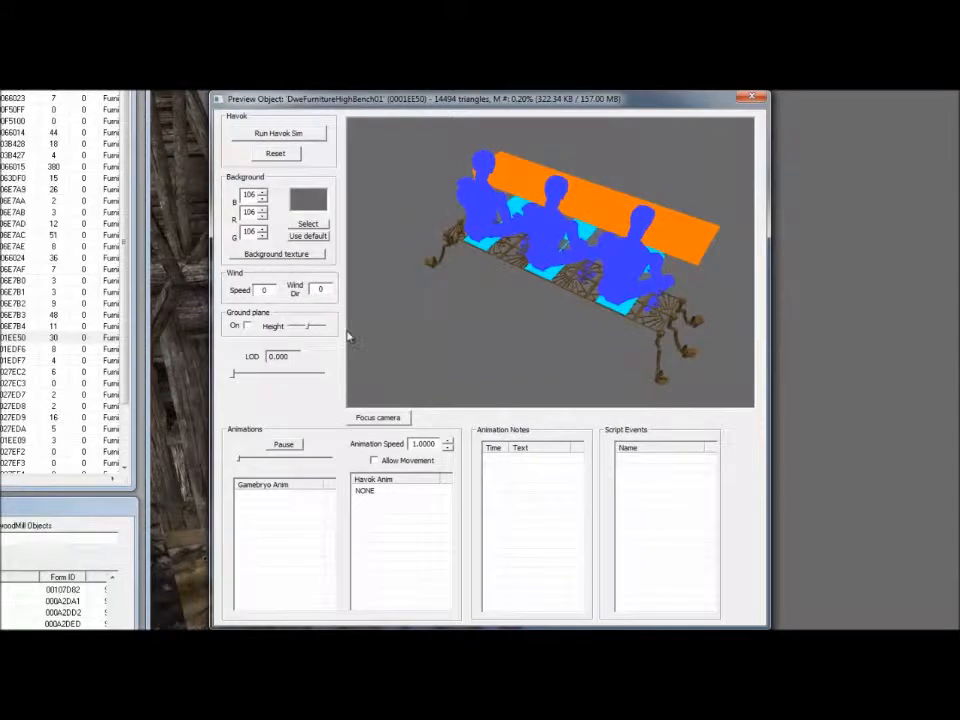
pyautogui.moveTo(294, 378); pyautogui.dragTo(484, 293)
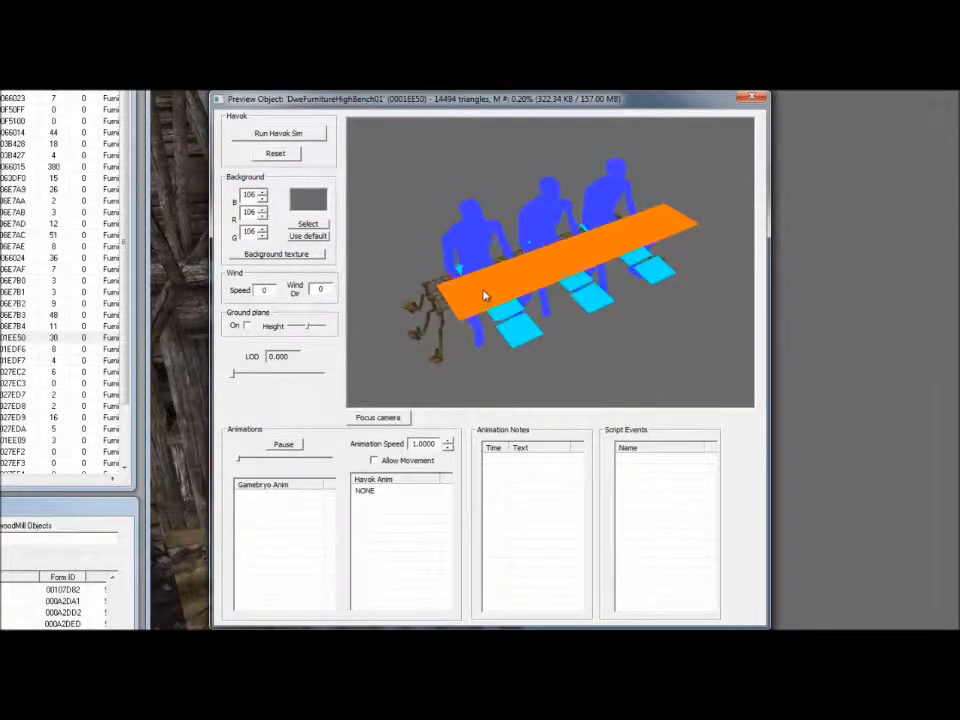
pyautogui.moveTo(566, 321); pyautogui.dragTo(531, 328)
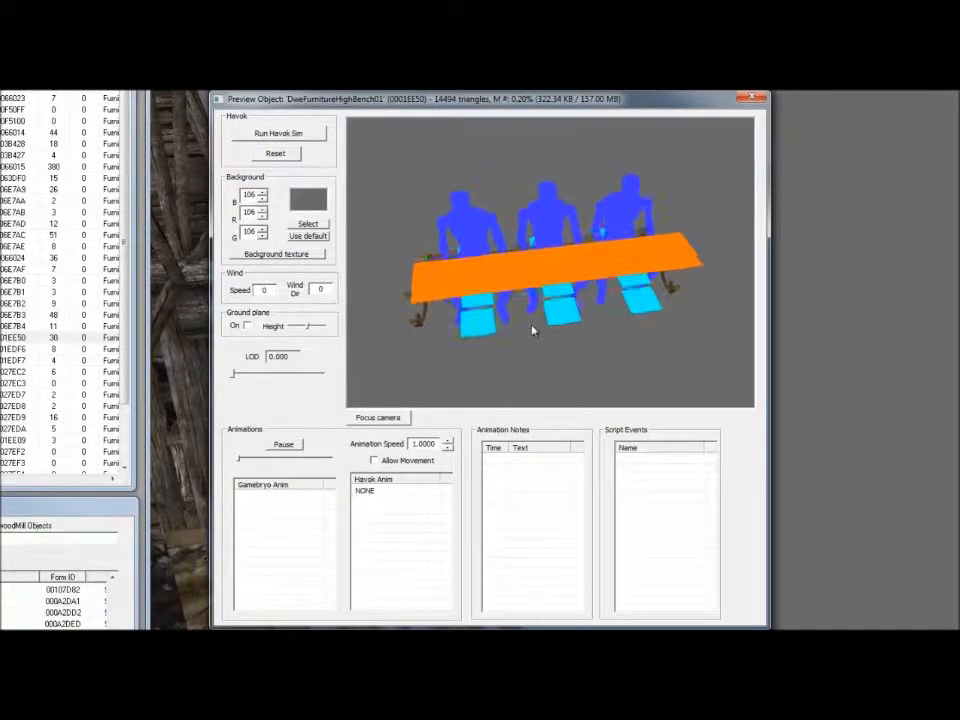
pyautogui.moveTo(533, 302); pyautogui.dragTo(555, 276)
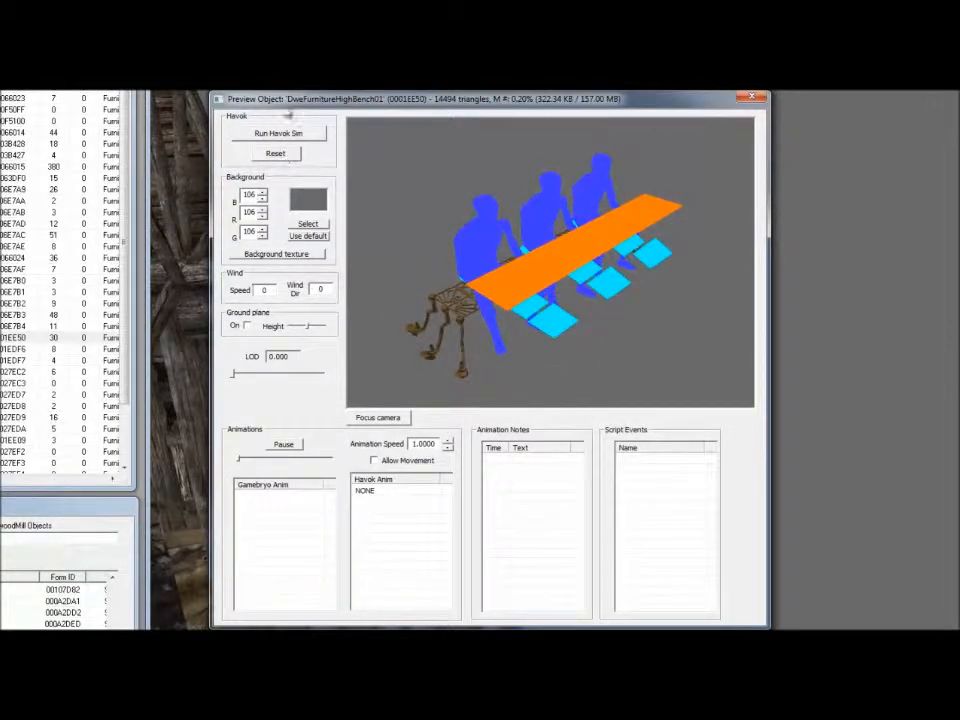
# Step: Preview the Dwemer furniture models one after another down the list to the high chairs and rotate the last one
pyautogui.click(14, 178)
pyautogui.press('Down')
pyautogui.press('Down')
pyautogui.press('Down')
pyautogui.press('Down')
pyautogui.press('Down')
pyautogui.press('Down')
pyautogui.press('Down')
pyautogui.press('Down')
pyautogui.press('Down')
pyautogui.press('Down')
pyautogui.press('Down')
pyautogui.press('Down')
pyautogui.press('Down')
pyautogui.press('Down')
pyautogui.press('Down')
pyautogui.press('Down')
pyautogui.press('Down')
pyautogui.press('Down')
pyautogui.press('Down')
pyautogui.press('Down')
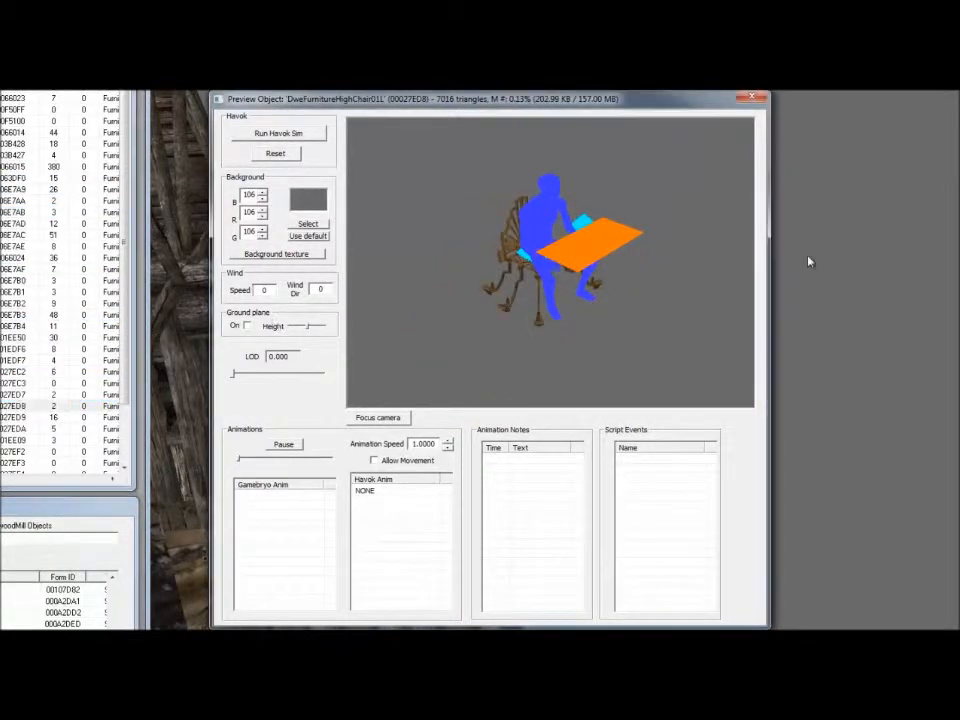
pyautogui.moveTo(602, 285); pyautogui.dragTo(450, 302)
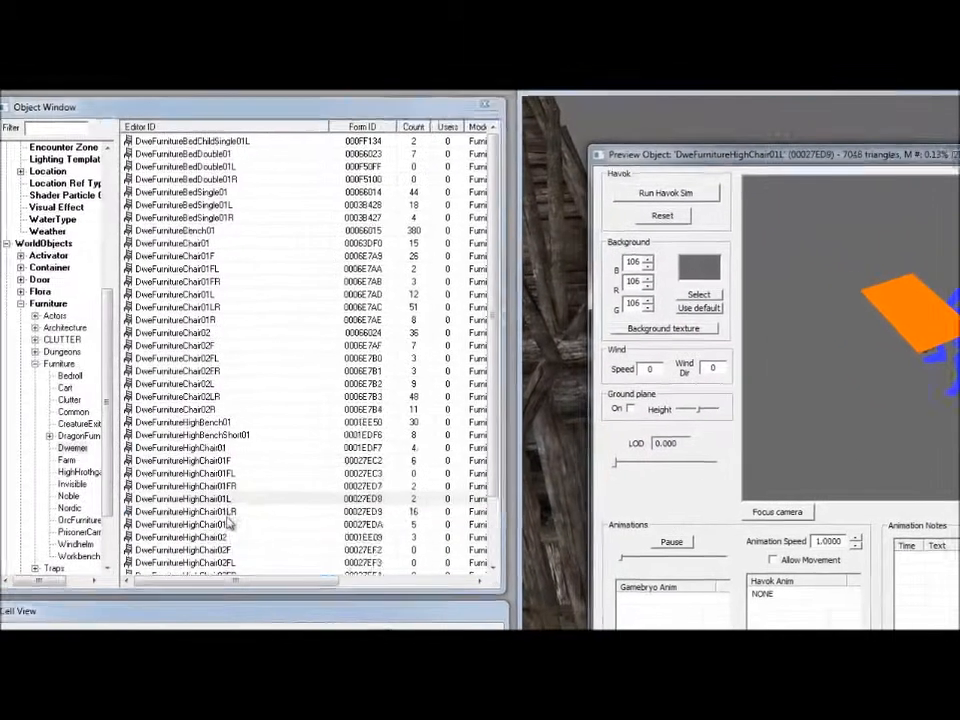
# Step: Preview DweFurnitureHighChair01LR and DweFurnitureHighChair02FR from the Dwemer furniture list
pyautogui.click(229, 513)
pyautogui.scroll(-2, 319, 414)
pyautogui.click(223, 500)
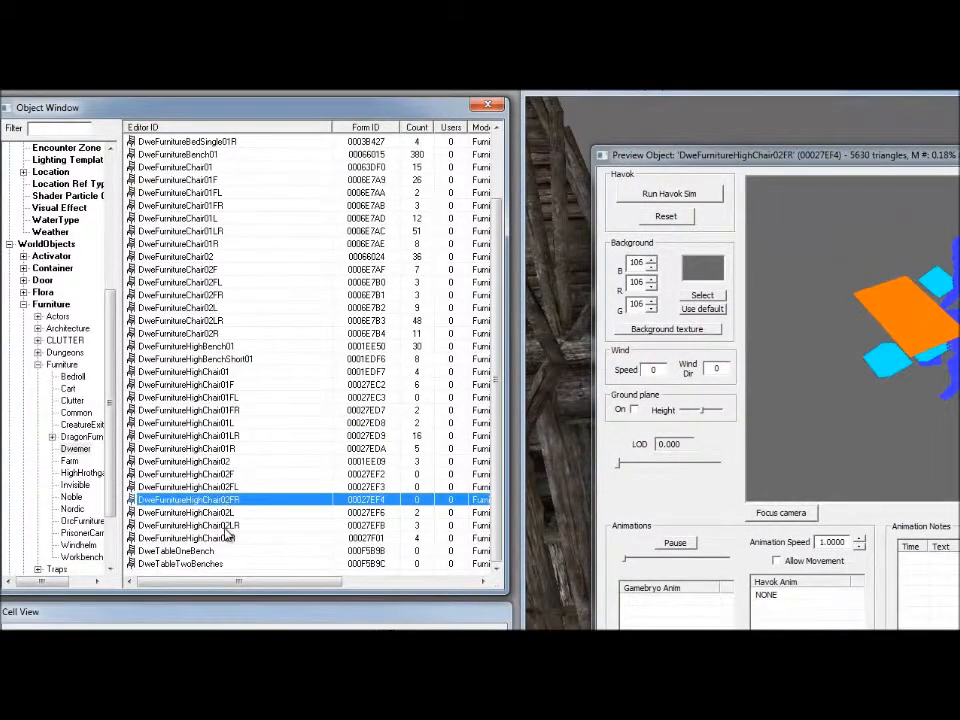
# Step: Preview DweFurnitureHighChair02LR from the Dwemer furniture list and look around the HeartwoodMill cabin
pyautogui.click(226, 527)
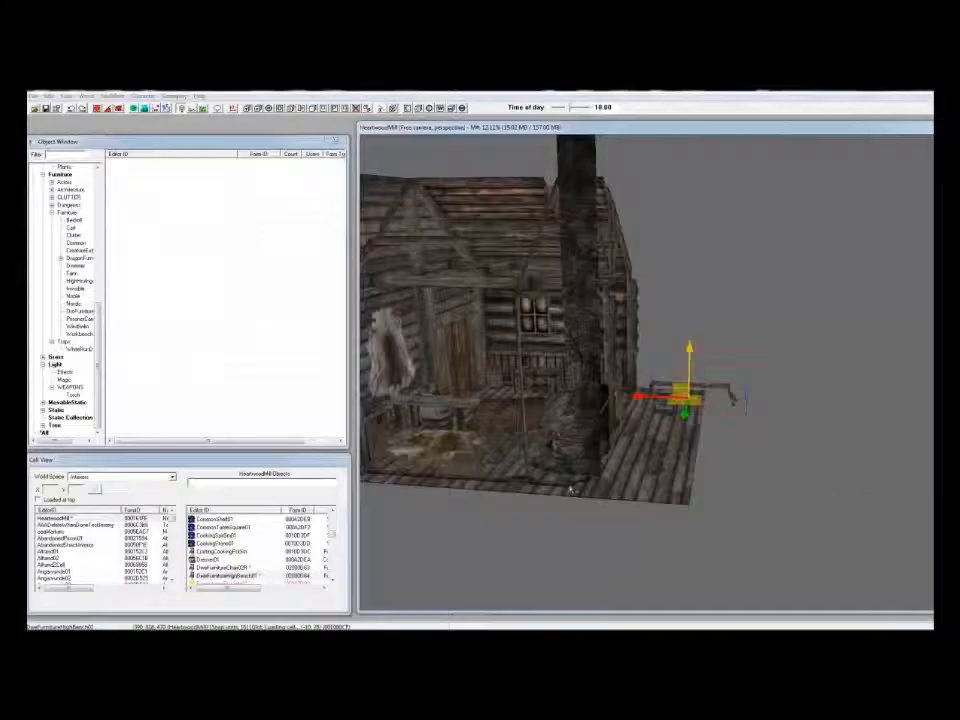
pyautogui.moveTo(545, 469)
pyautogui.mouseDown(button='middle')
pyautogui.moveTo(503, 485)
pyautogui.moveTo(552, 490)
pyautogui.mouseUp(button='middle')
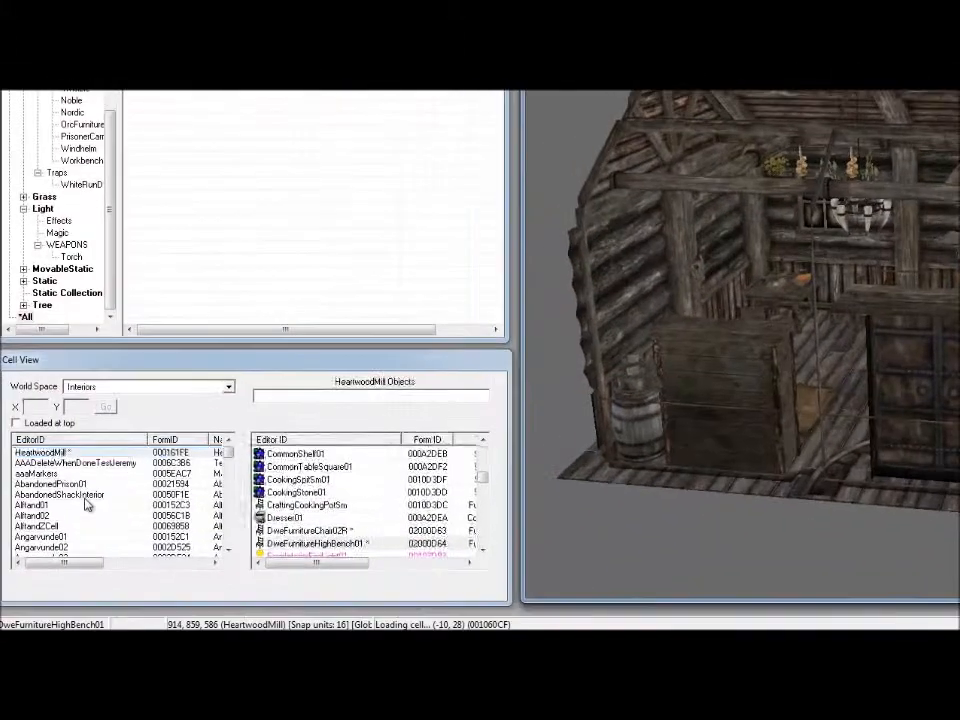
# Step: List the objects of the AbandonedShackInterior cell and browse the interior cells down to the Bthardamz entries
pyautogui.click(34, 547)
pyautogui.scroll(-9, 46, 523)
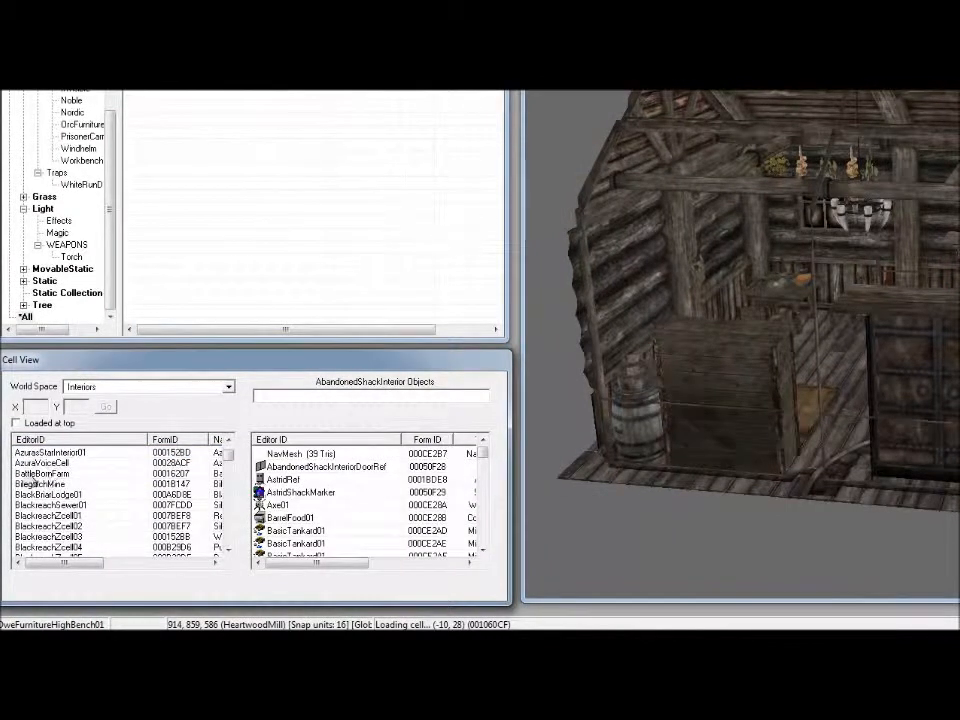
pyautogui.scroll(-3, 88, 511)
pyautogui.scroll(-6, 88, 511)
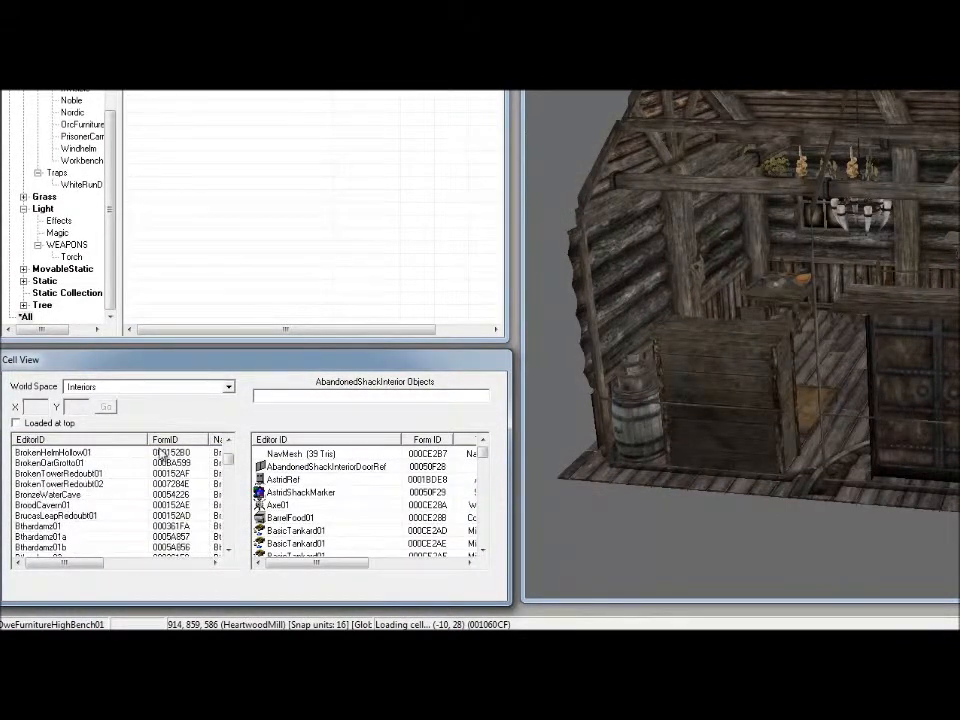
# Step: Check the available world spaces while staying on Interiors, and look through AbandonedShackInterior's objects with AstridRef selected
pyautogui.click(120, 387)
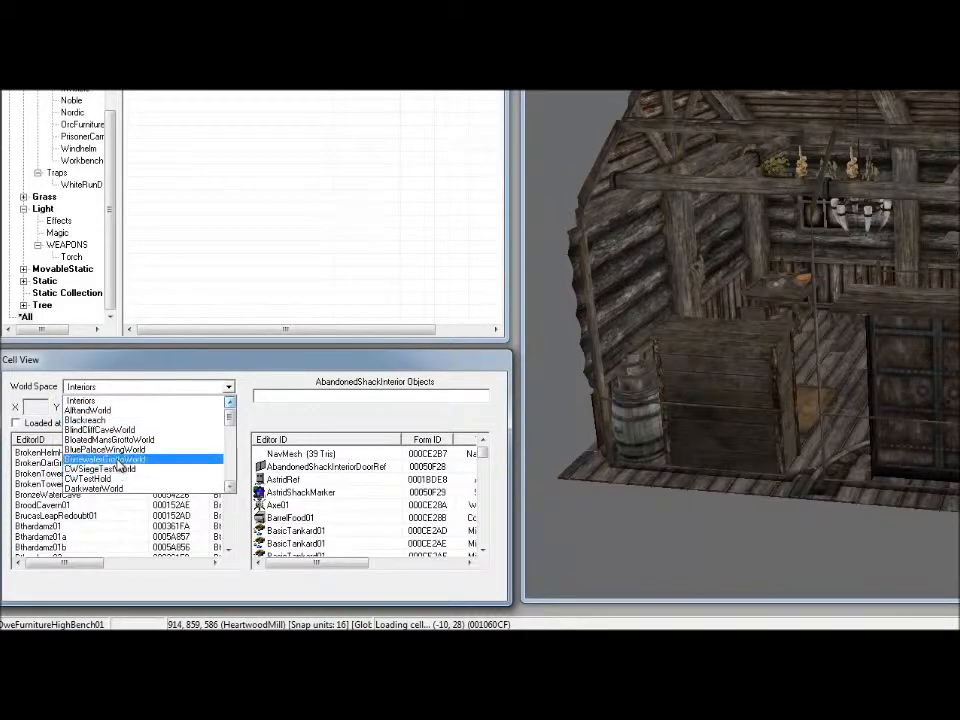
pyautogui.click(160, 534)
pyautogui.click(322, 481)
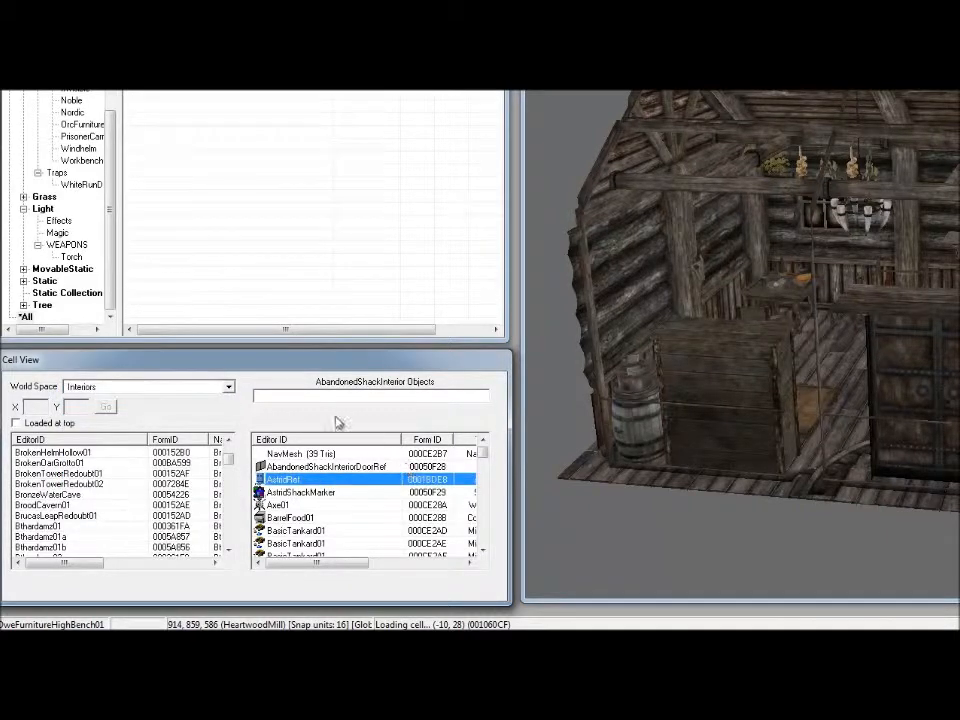
pyautogui.scroll(-5, 305, 522)
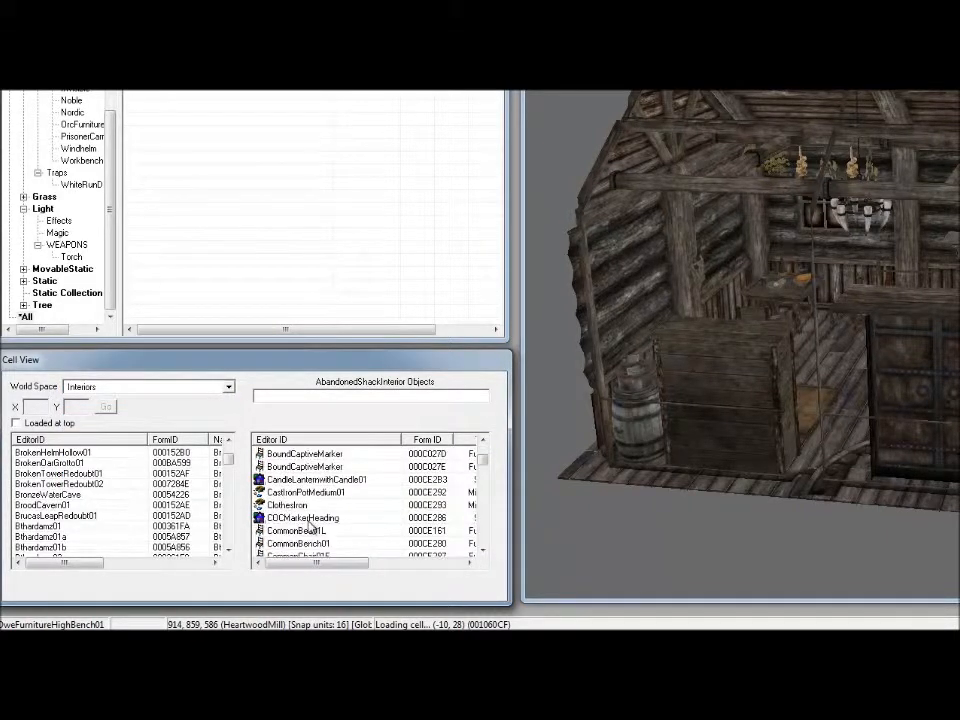
pyautogui.scroll(3, 374, 475)
# Step: List the objects of the Bthardamz01 and DeepwoodRedoubt01 interior cells in turn
pyautogui.click(88, 528)
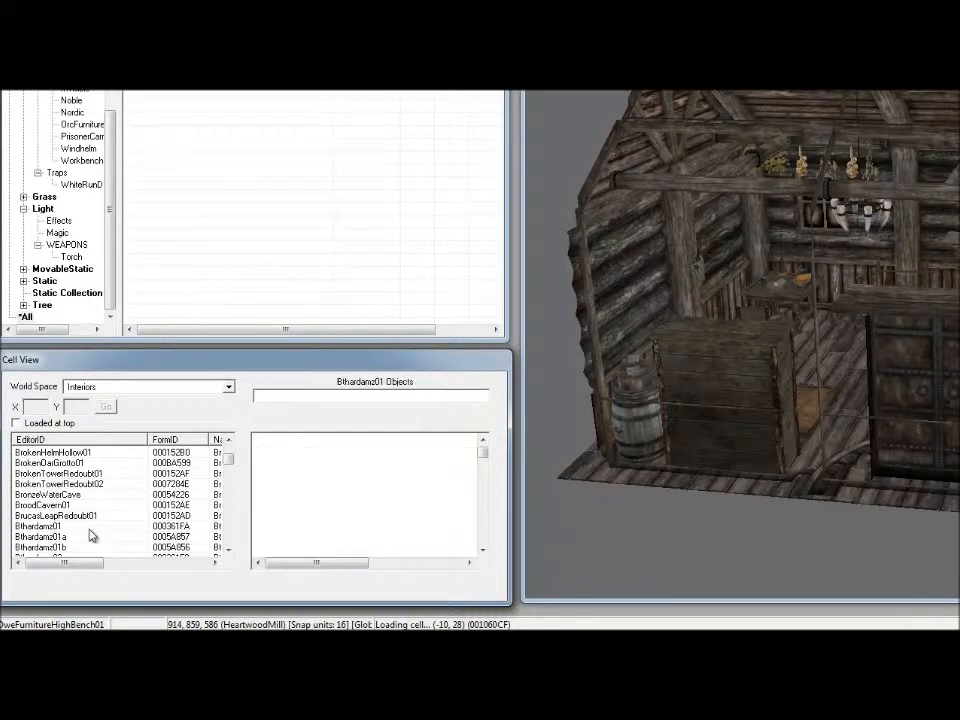
pyautogui.scroll(-20, 125, 496)
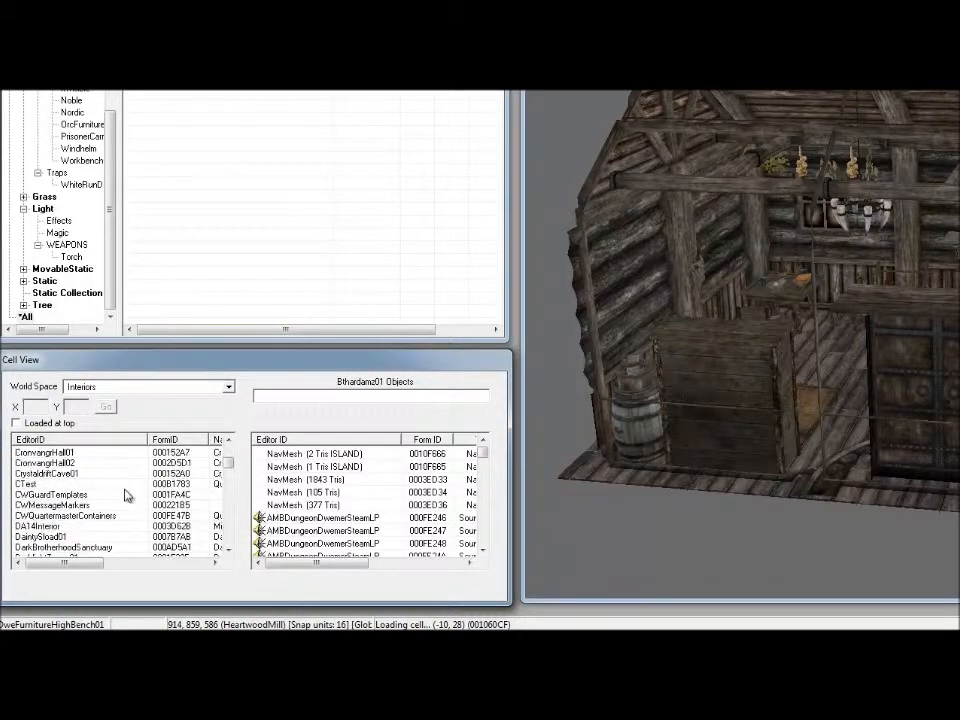
pyautogui.click(103, 505)
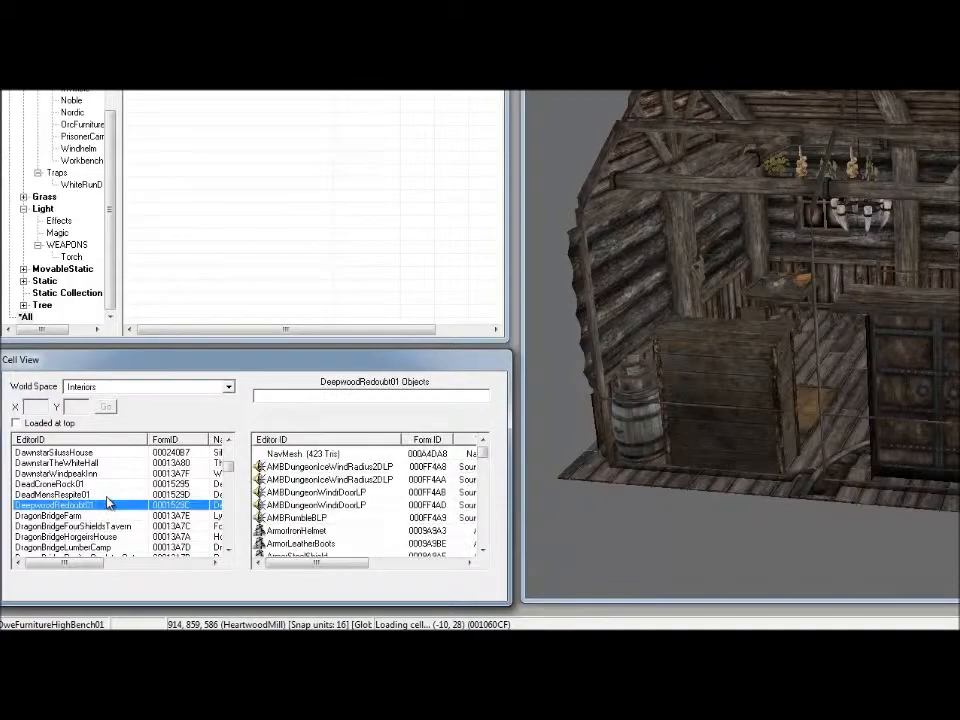
# Step: Load the DragonBridgeFarm interior cell into the render view
pyautogui.click(110, 515)
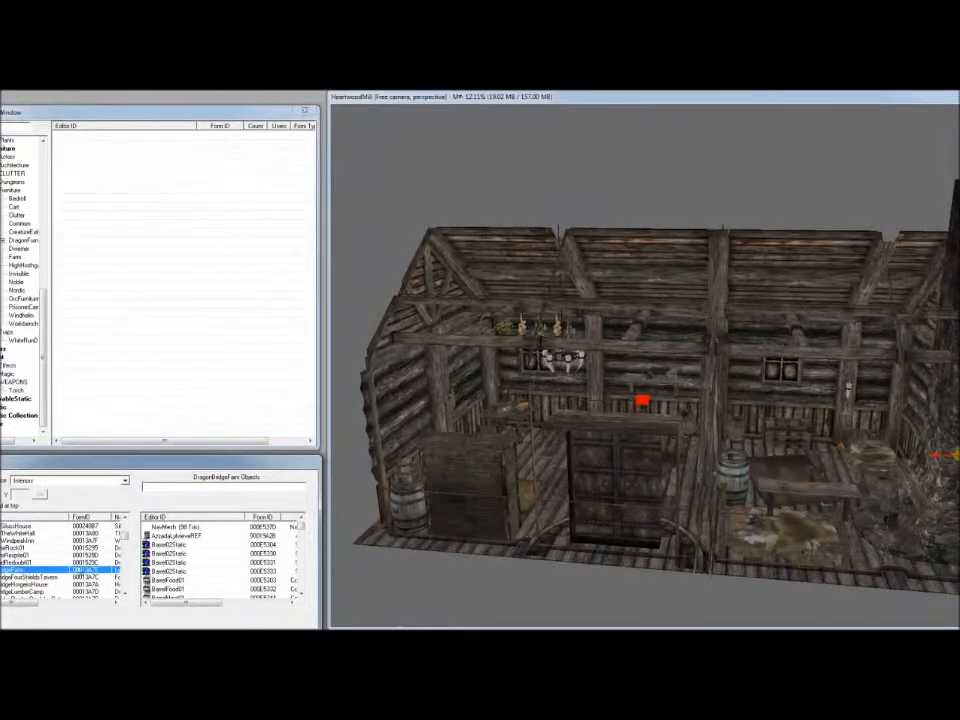
pyautogui.doubleClick(80, 569)
pyautogui.moveTo(711, 454); pyautogui.dragTo(655, 380, button='middle')
# Step: Select the wooden chair beside the round food table in the farmhouse and inspect it up close from another angle
pyautogui.click(776, 552)
pyautogui.scroll(-10, 622, 435)
pyautogui.scroll(6, 688, 461)
pyautogui.scroll(10, 568, 396)
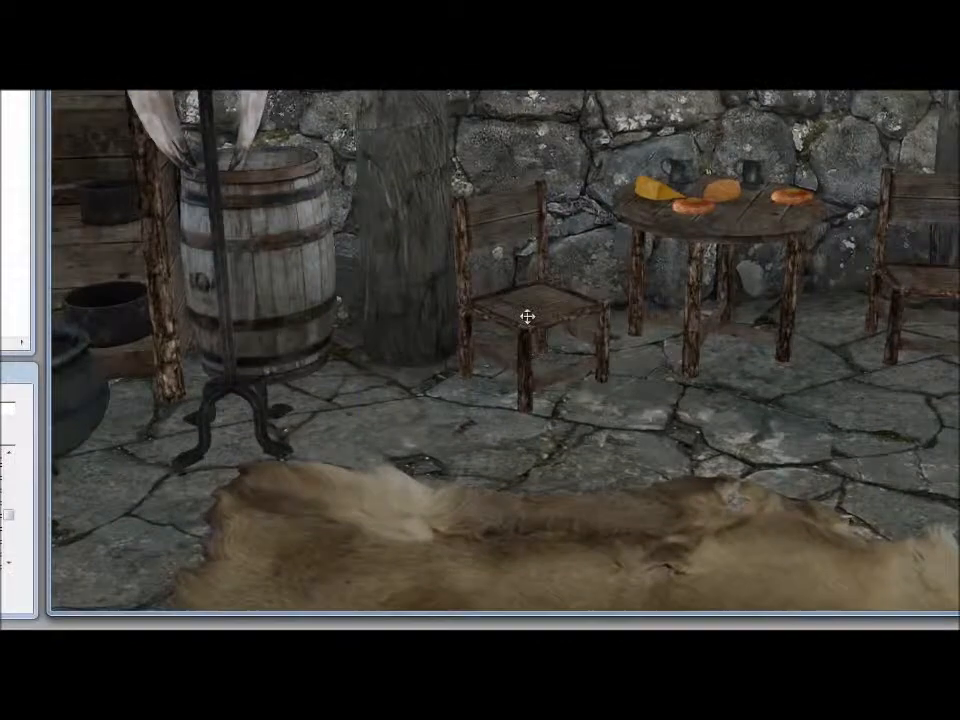
pyautogui.click(670, 422)
pyautogui.moveTo(560, 316); pyautogui.dragTo(495, 326, button='middle')
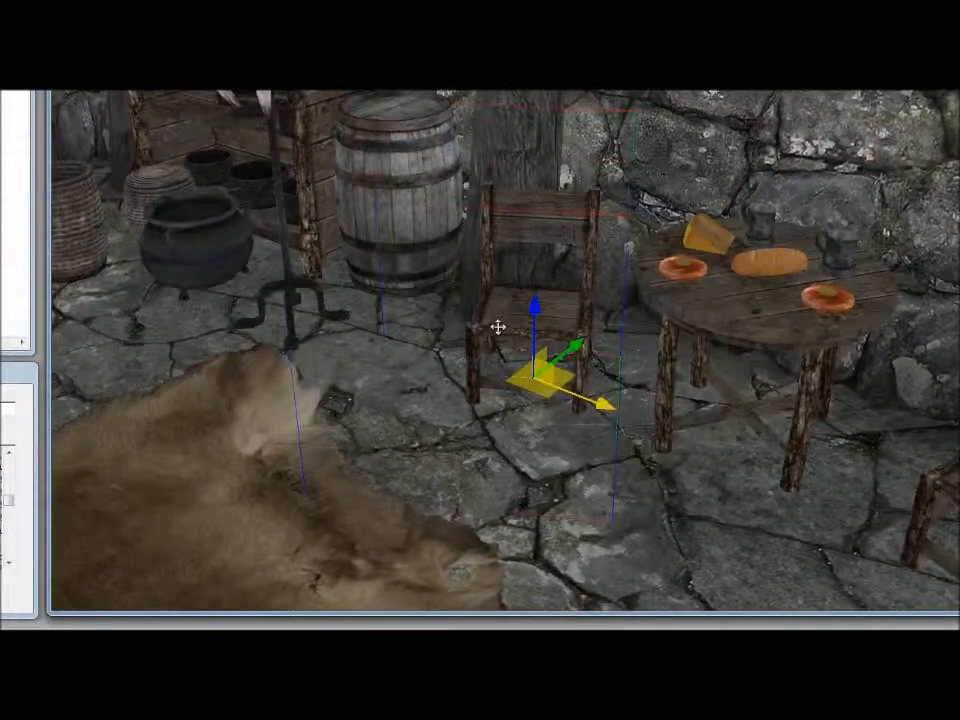